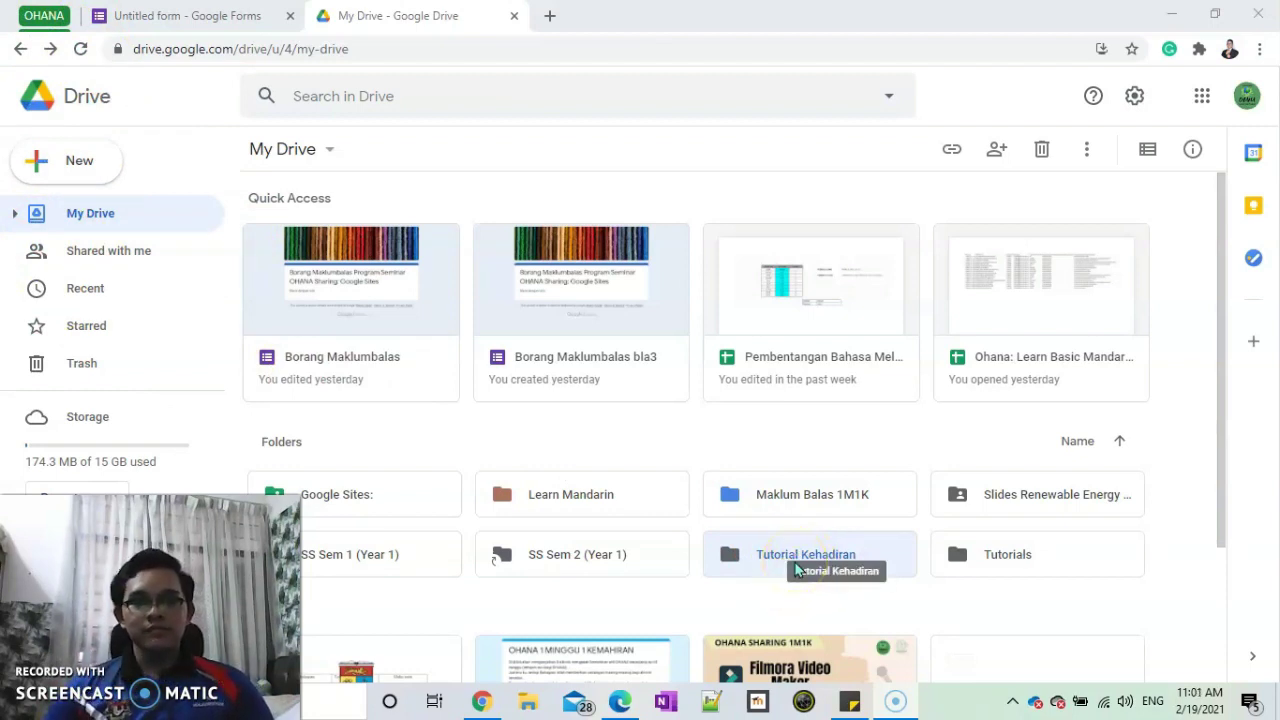
- Rename the Tutorial Kehadiran folder to "Kehadiran Subjek CIkgu OHANAA"
click(853, 595)
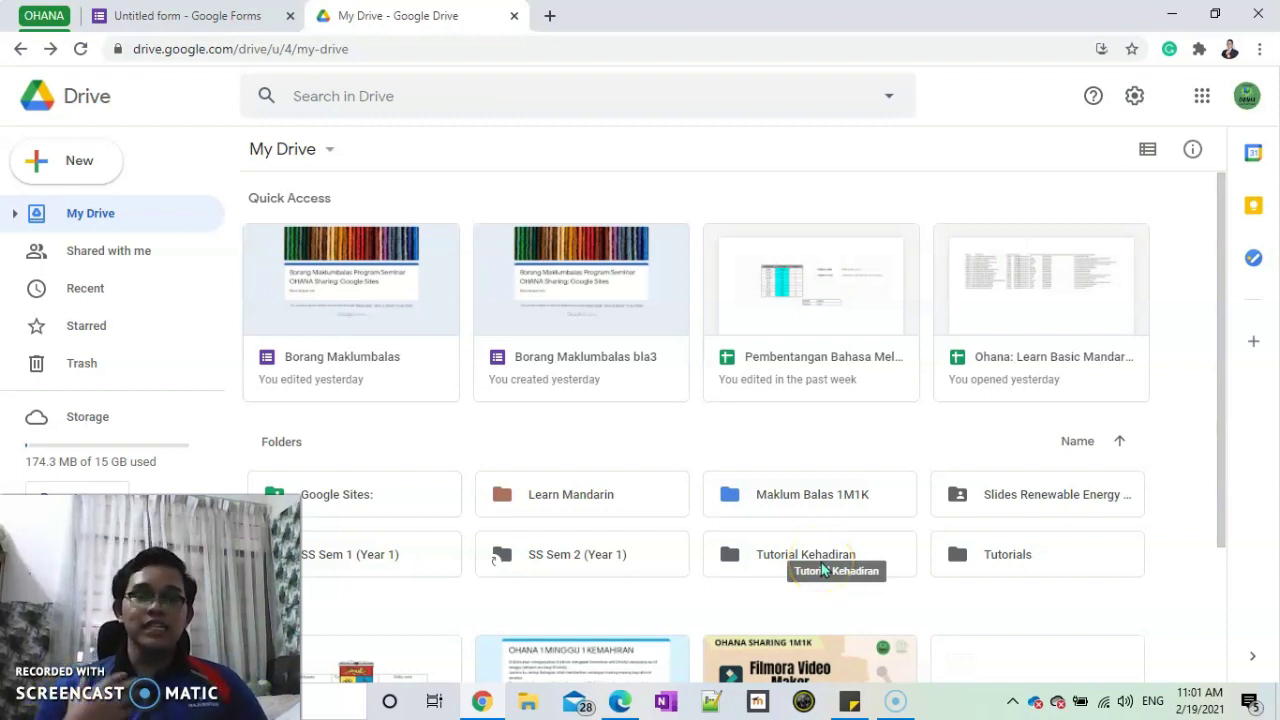
click(822, 568)
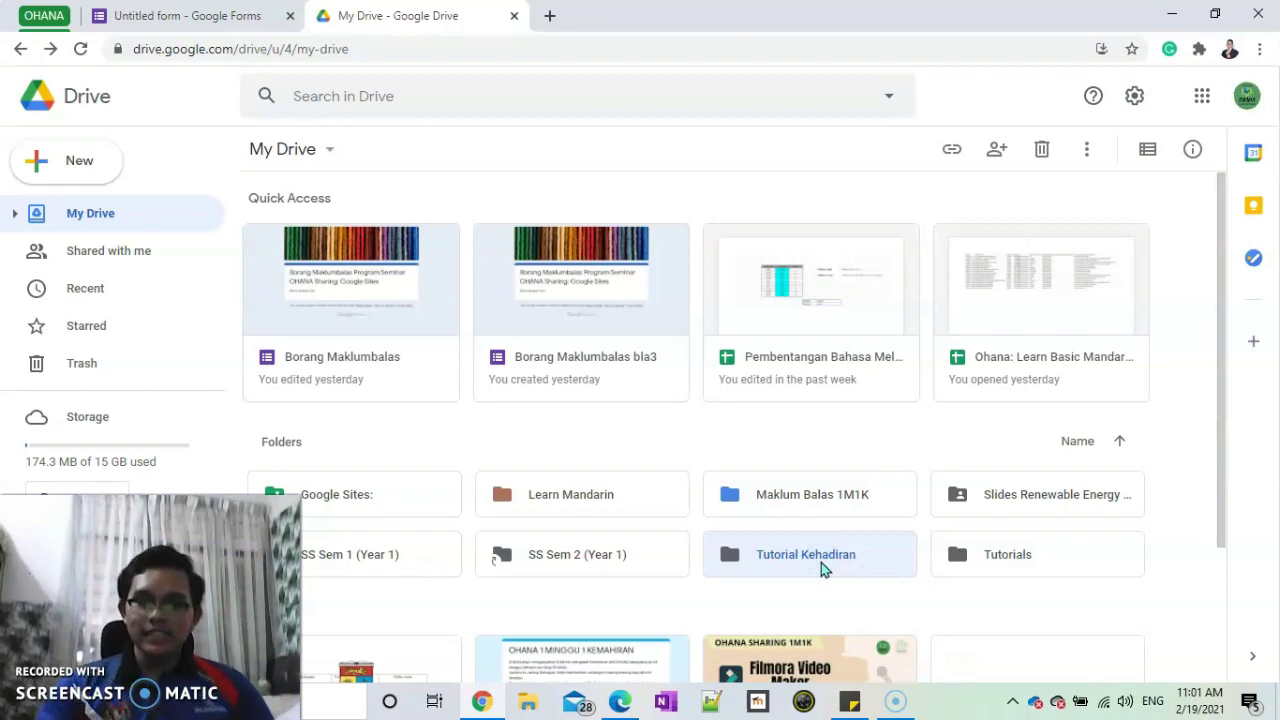
key(n)
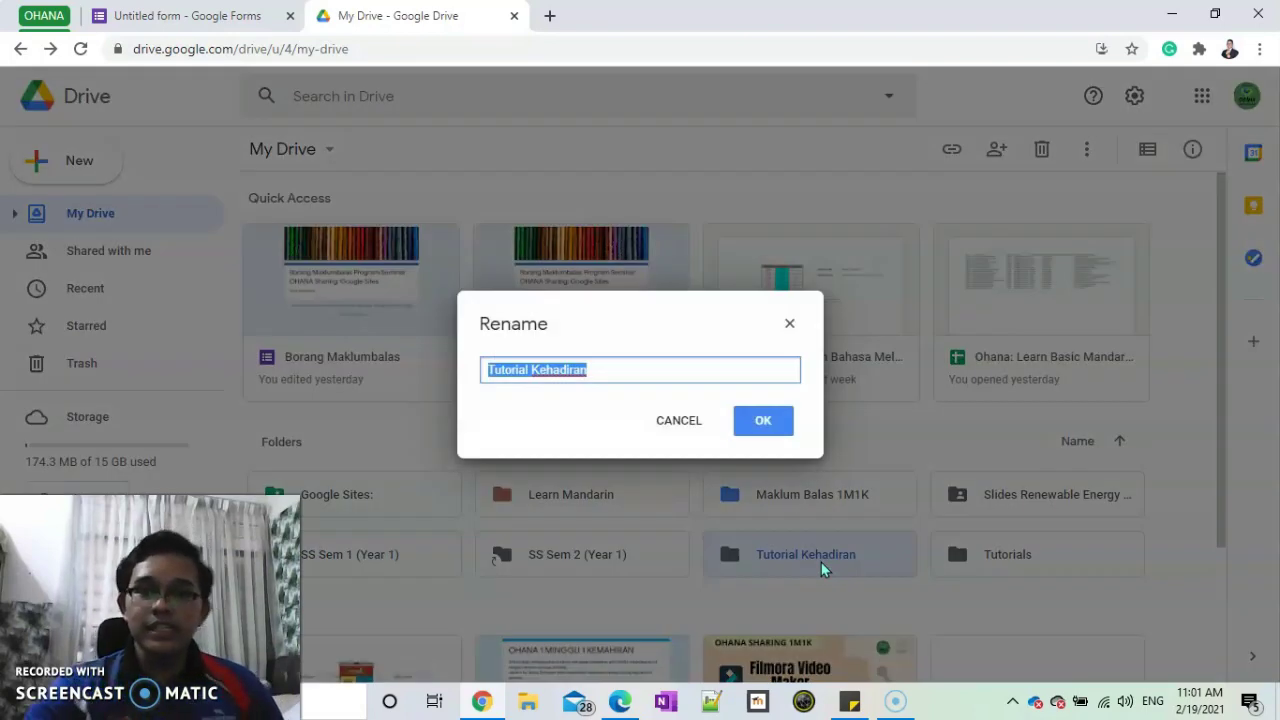
drag(533, 375, 466, 366)
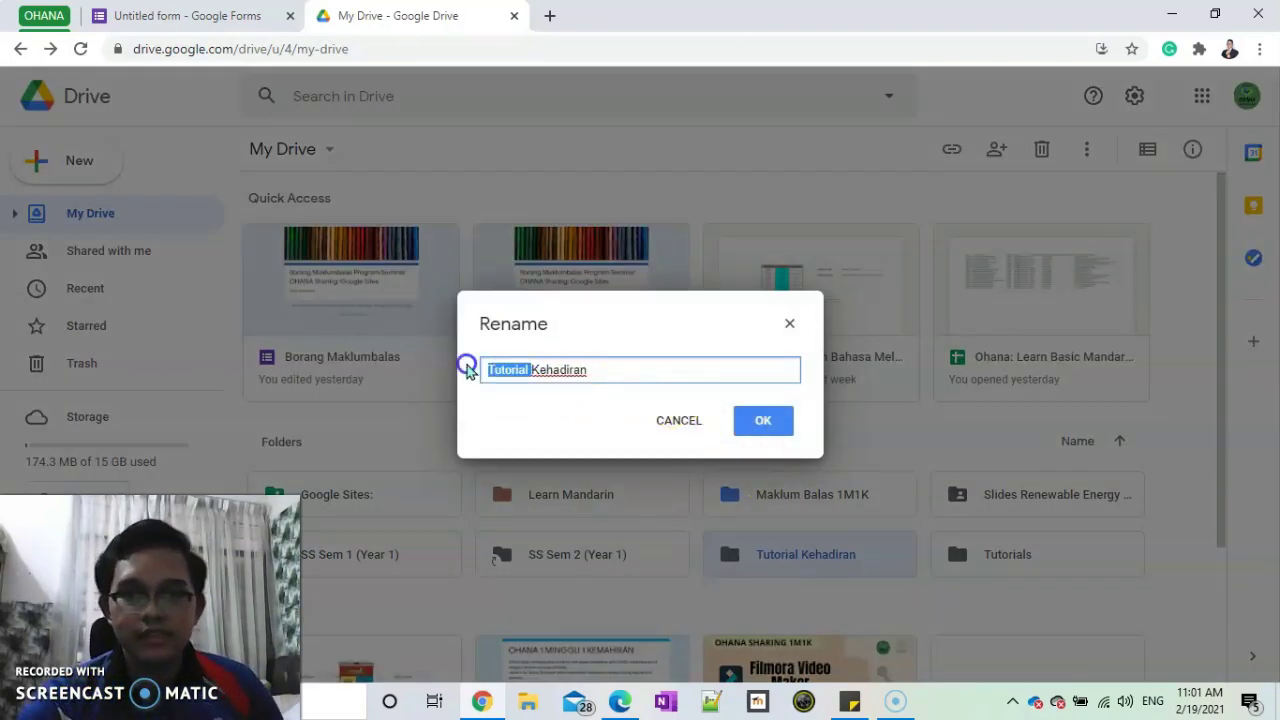
key(BackSpace)
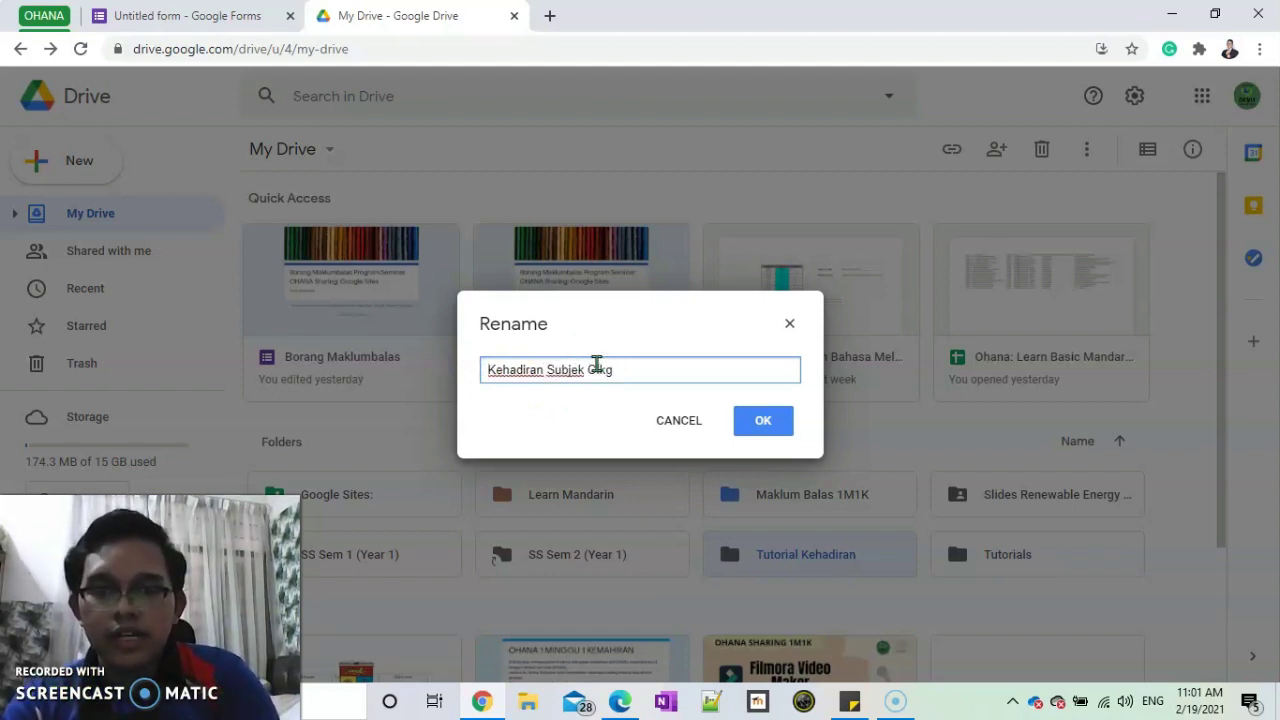
text(Subjek Cikgu OHANAA)
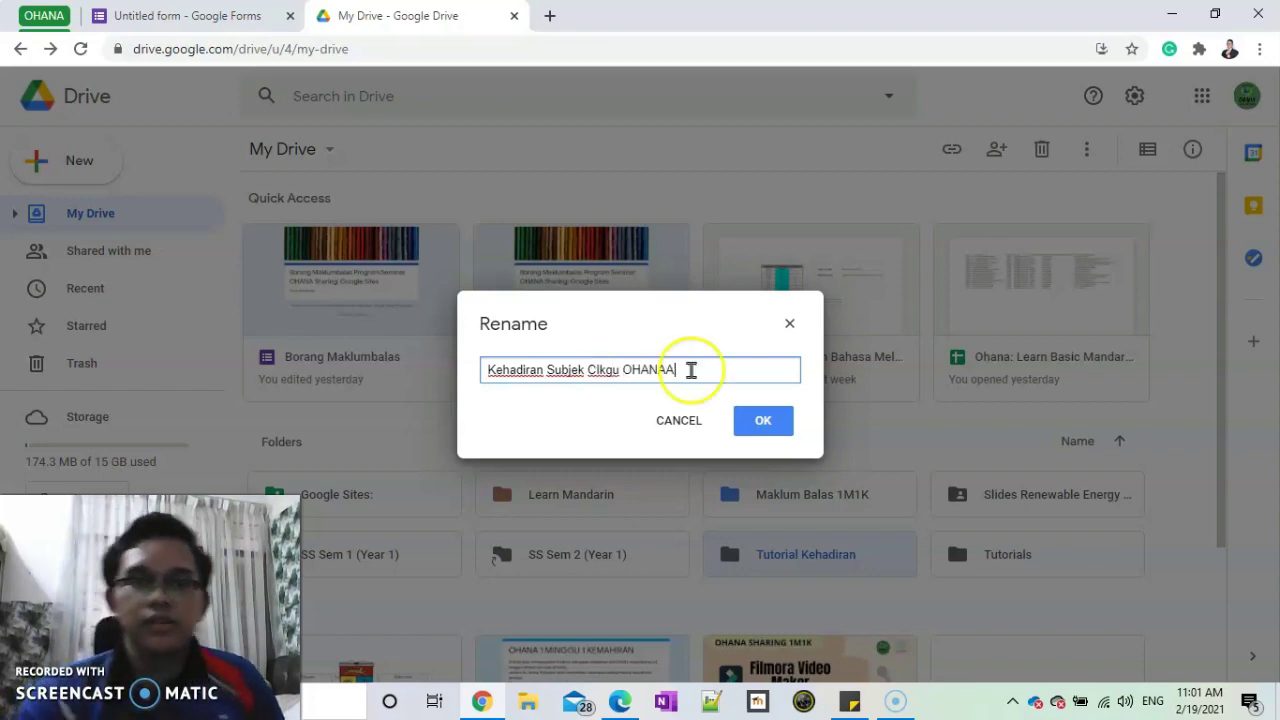
click(760, 420)
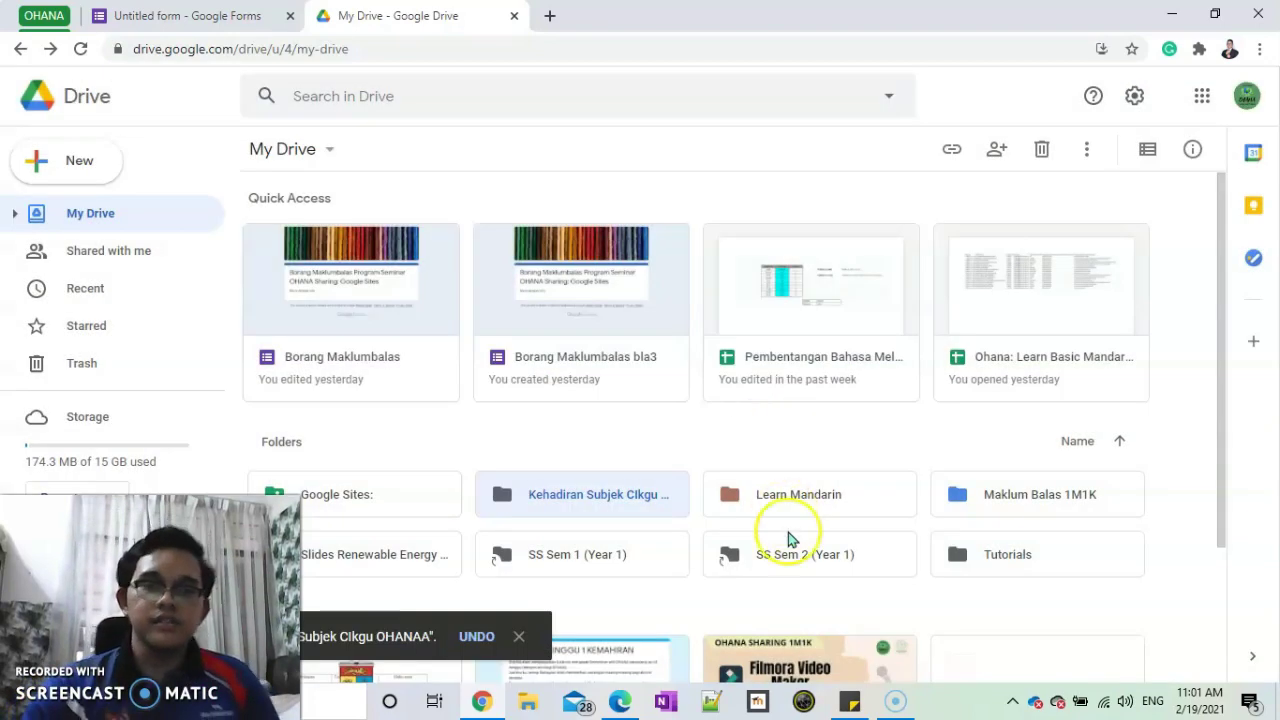
- Open the Kehadiran Subjek CIkgu OHANAA folder and create a new blank Google Form in it
double_click(604, 504)
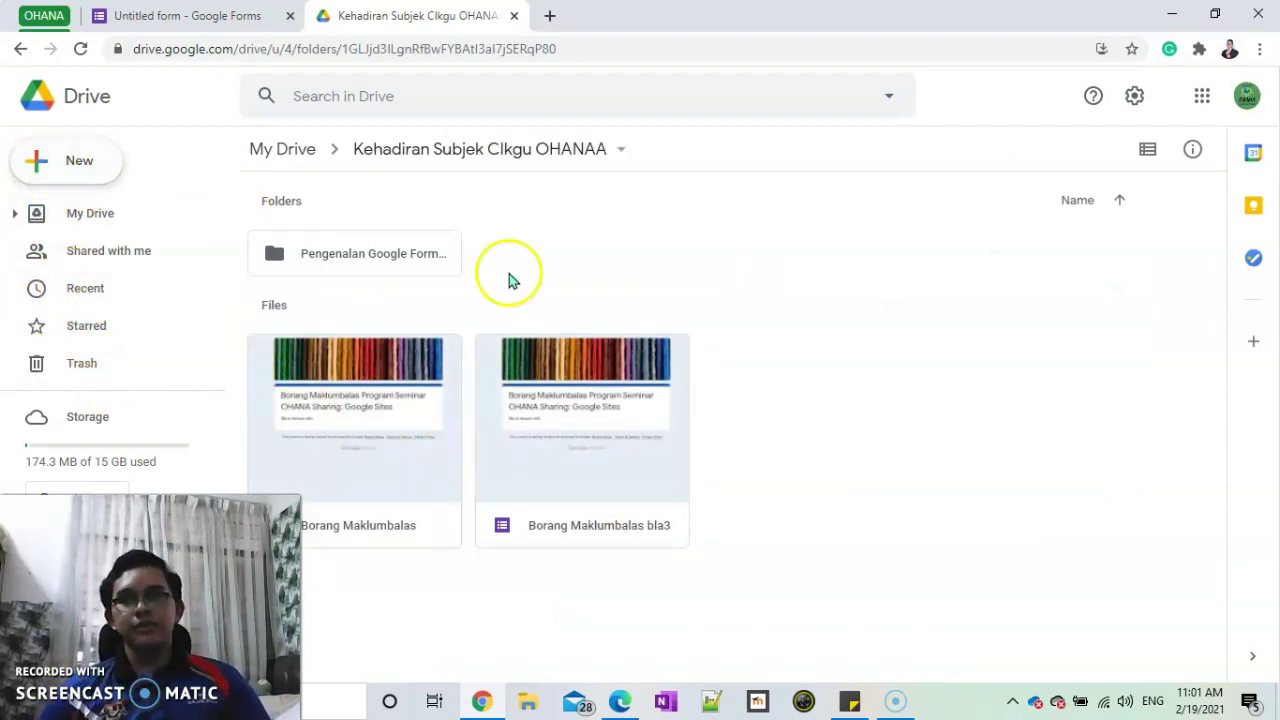
click(64, 175)
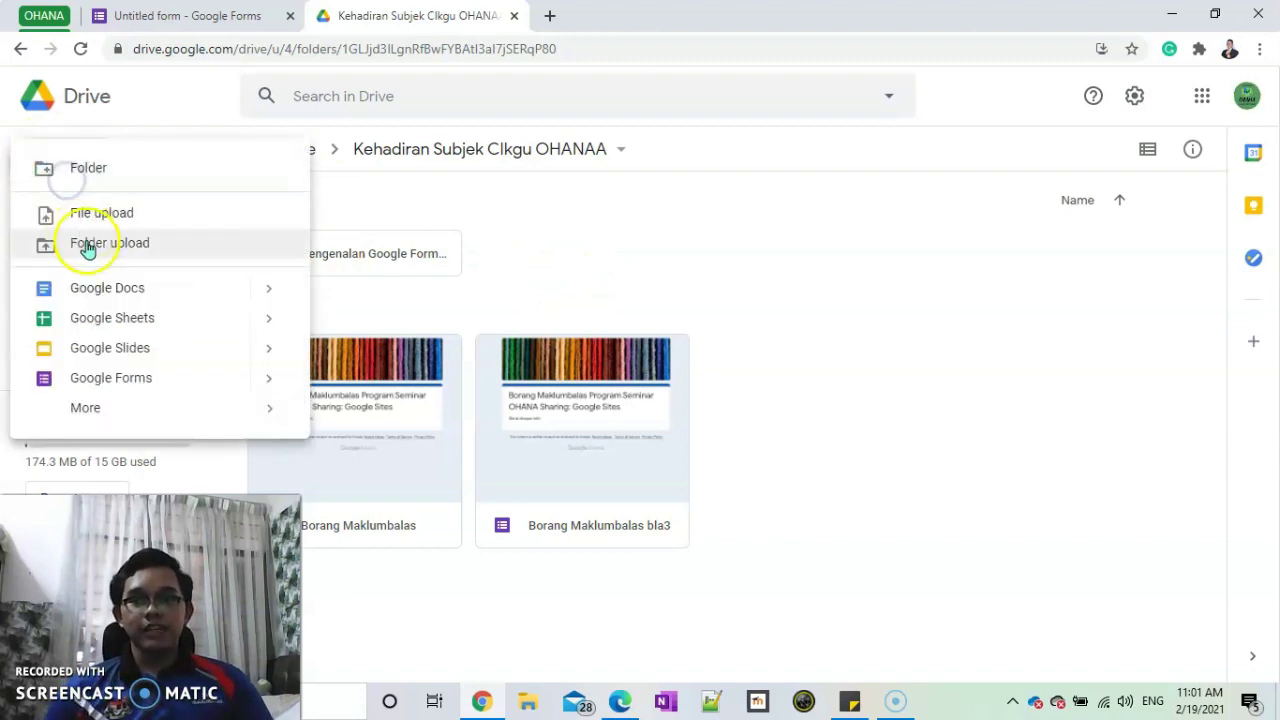
click(763, 268)
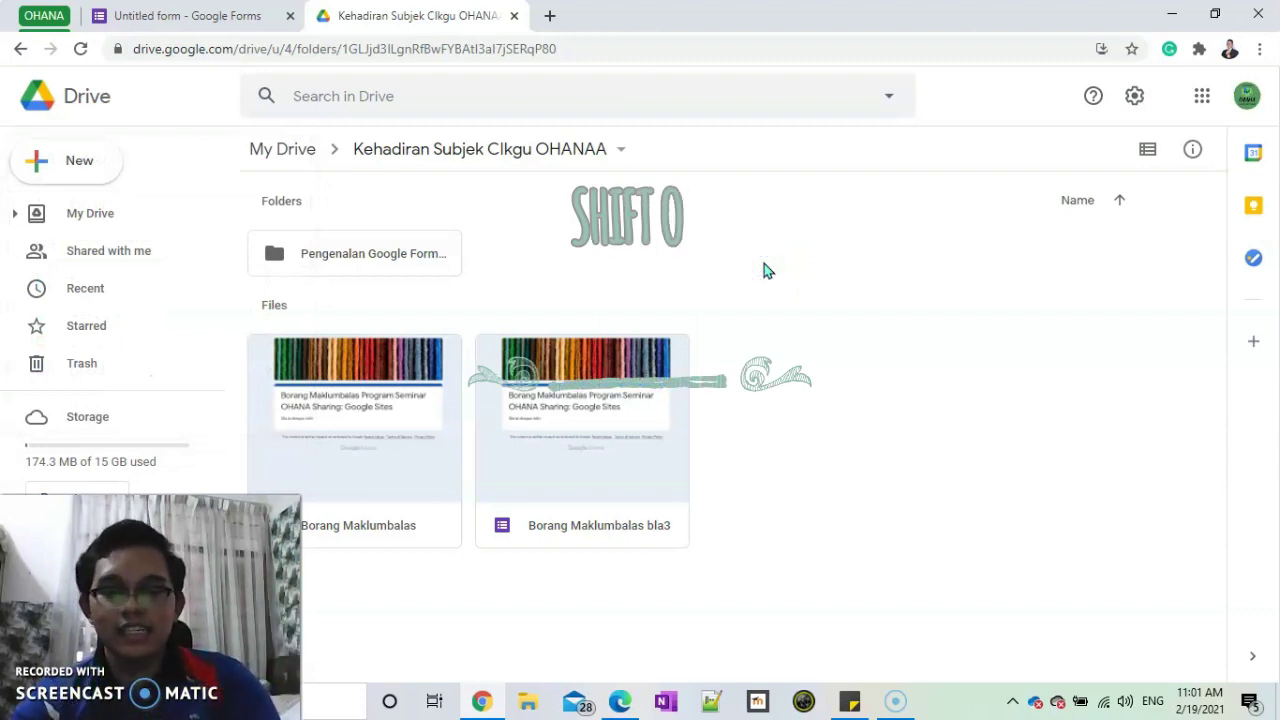
key(shift+o)
key(shift+o)
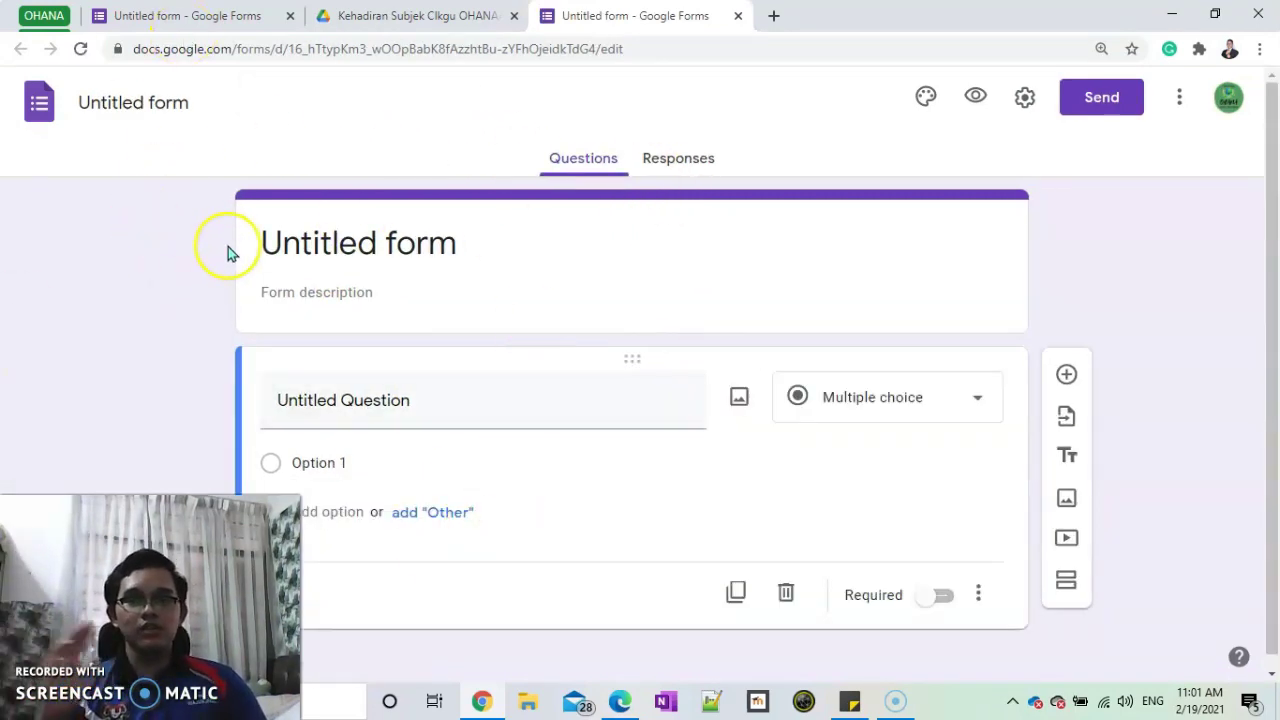
- Name the new form "Kehadiran Kelas Cikgu OHANAA semasa PdPR" so that its heading takes the same title
click(142, 116)
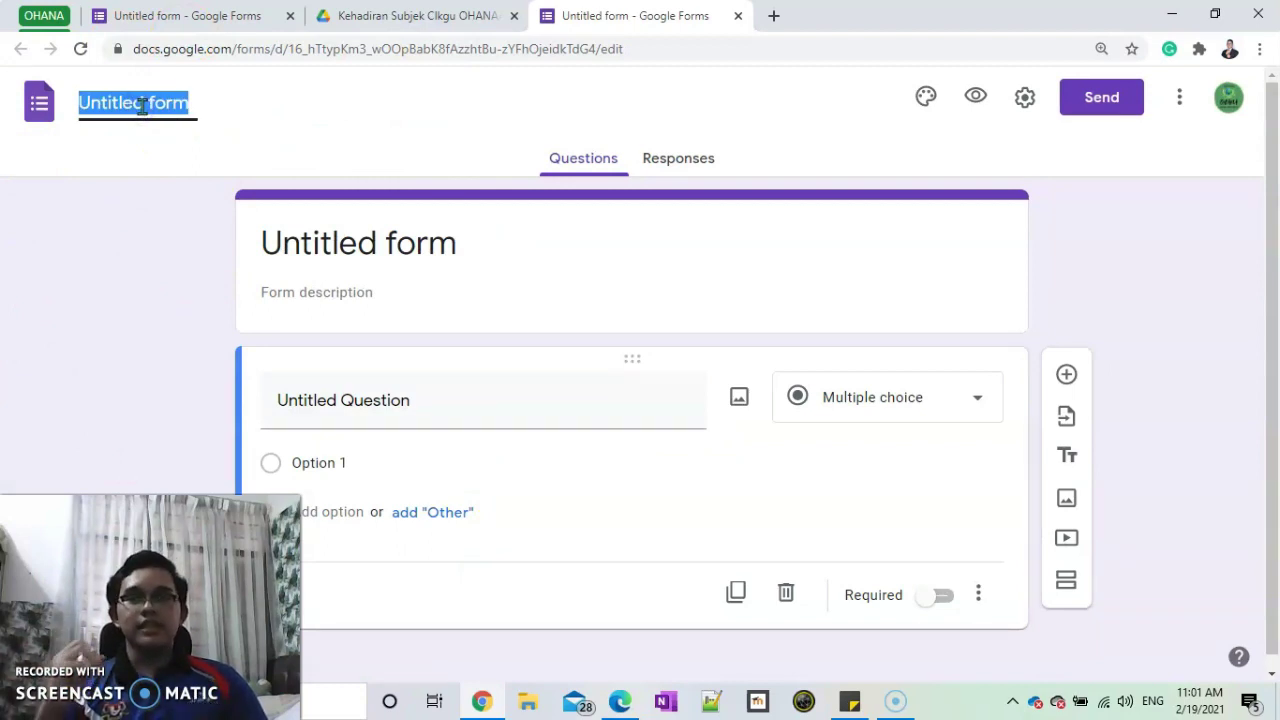
text(Ke)
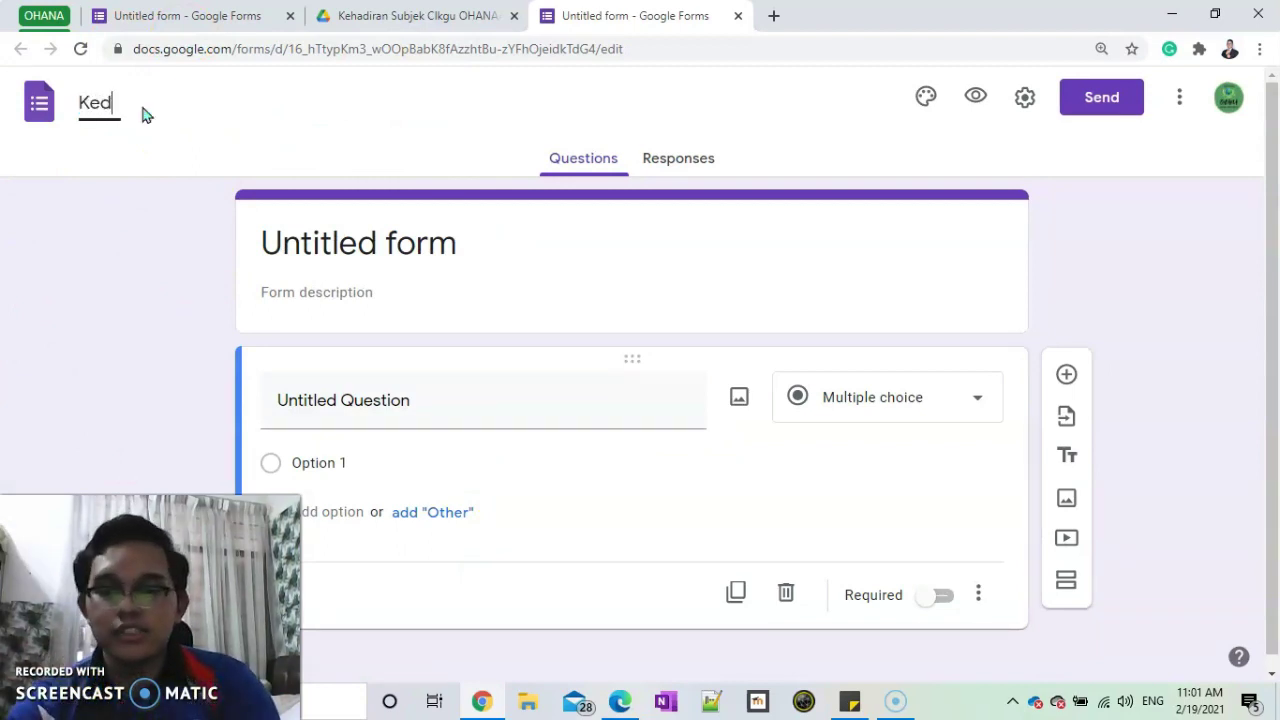
text(hadiran)
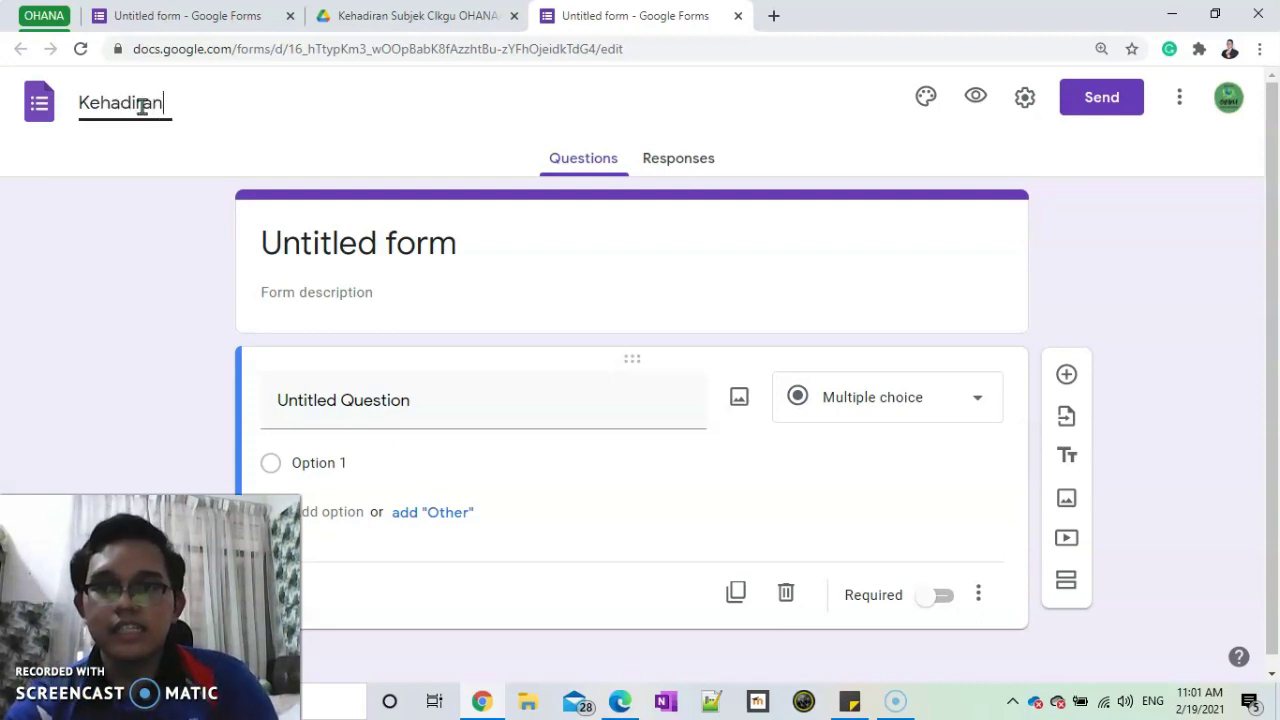
text( Kela)
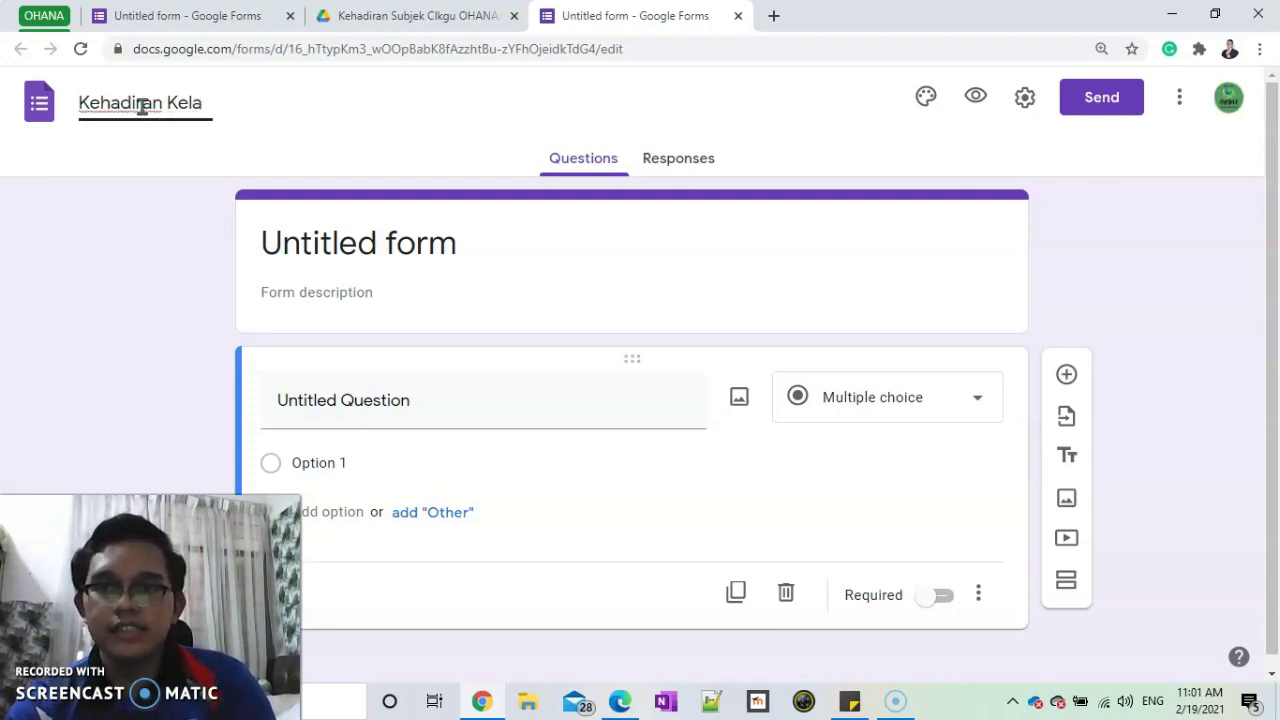
text(s Cikgu O)
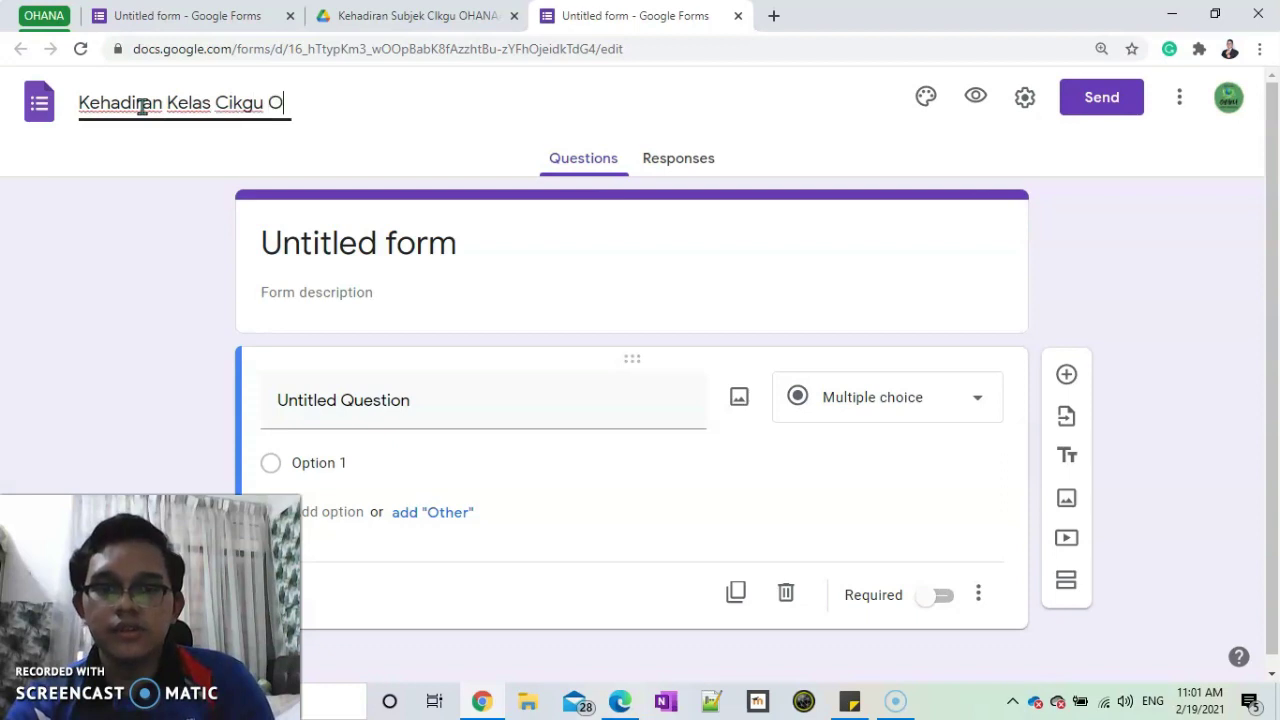
text(HANAA)
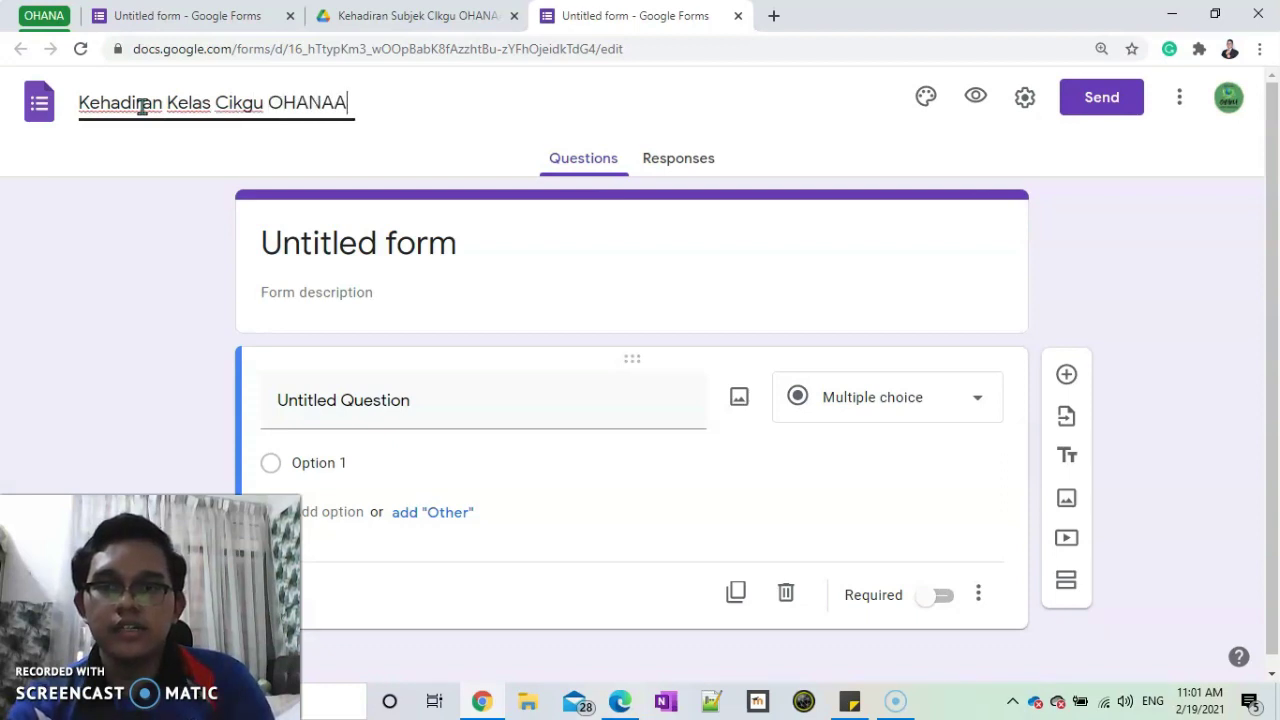
text( semasa)
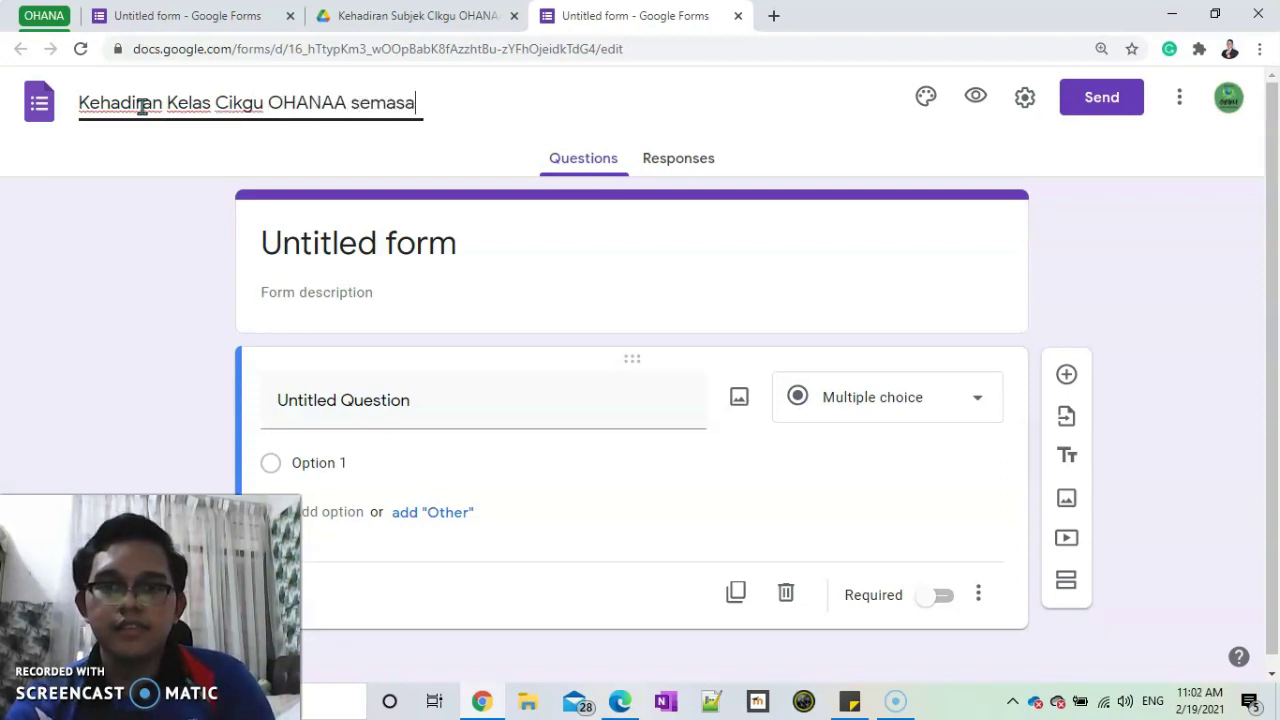
text( PdP)
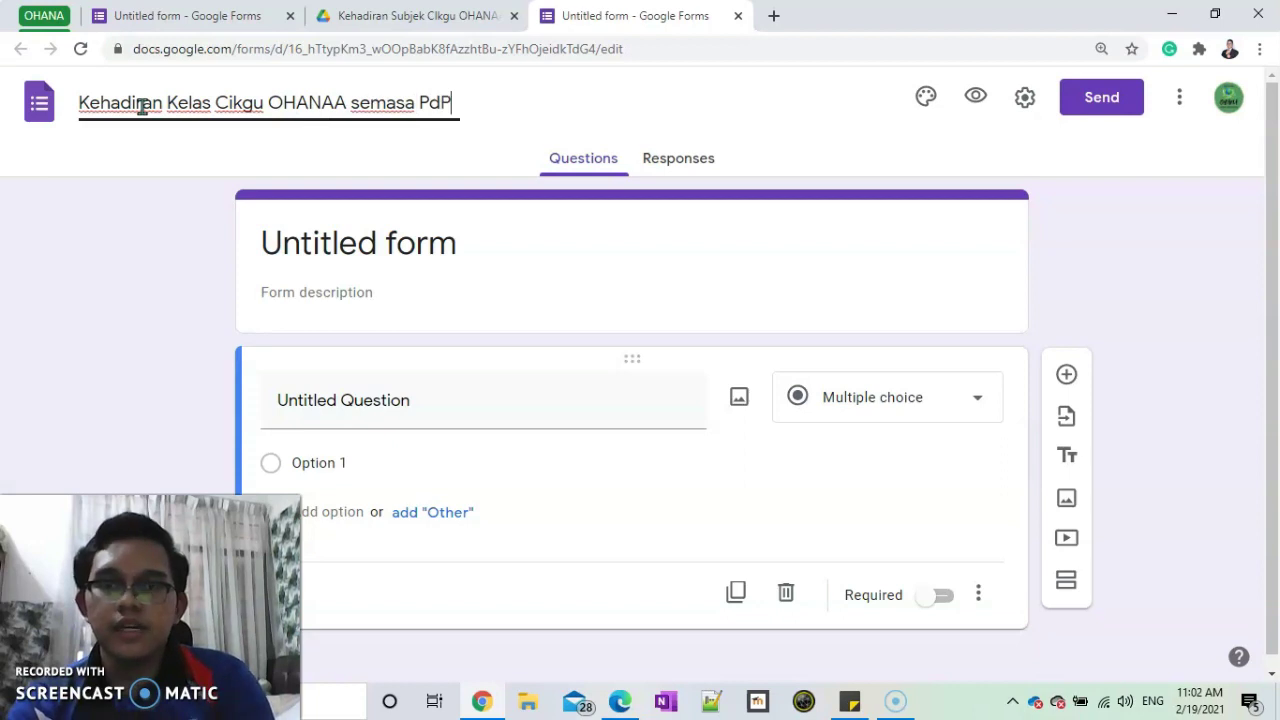
text(R)
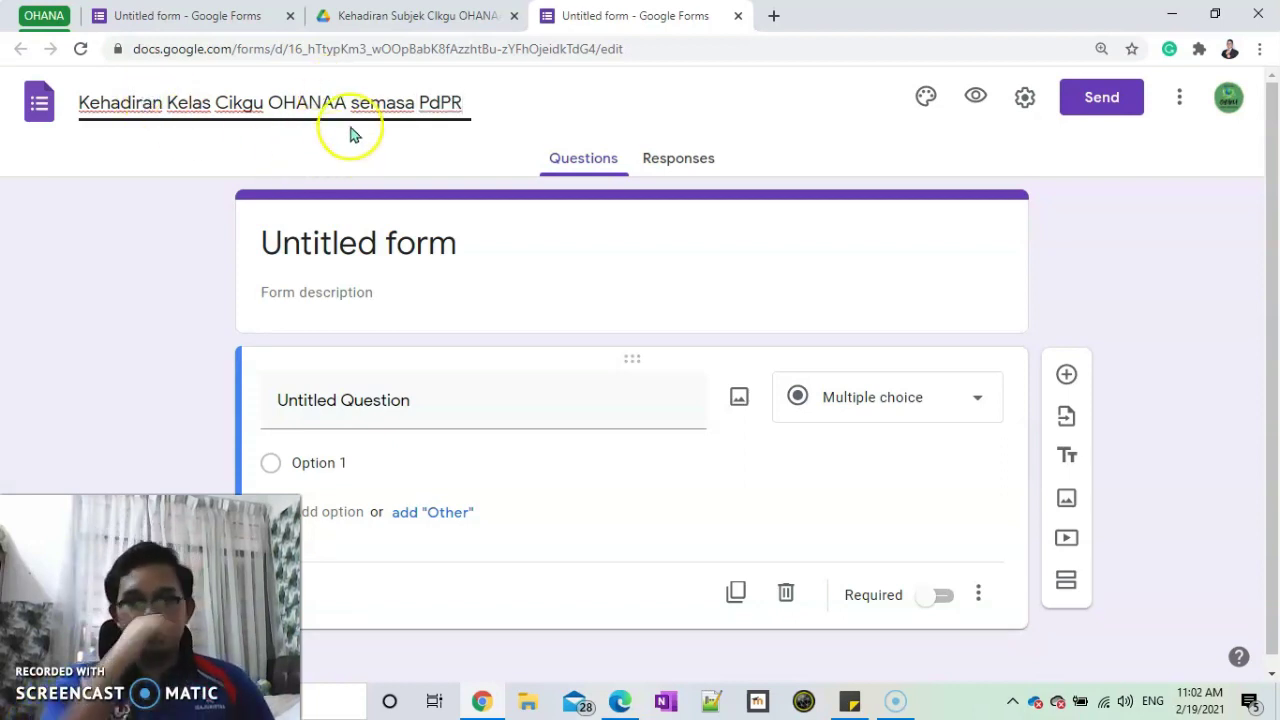
click(416, 16)
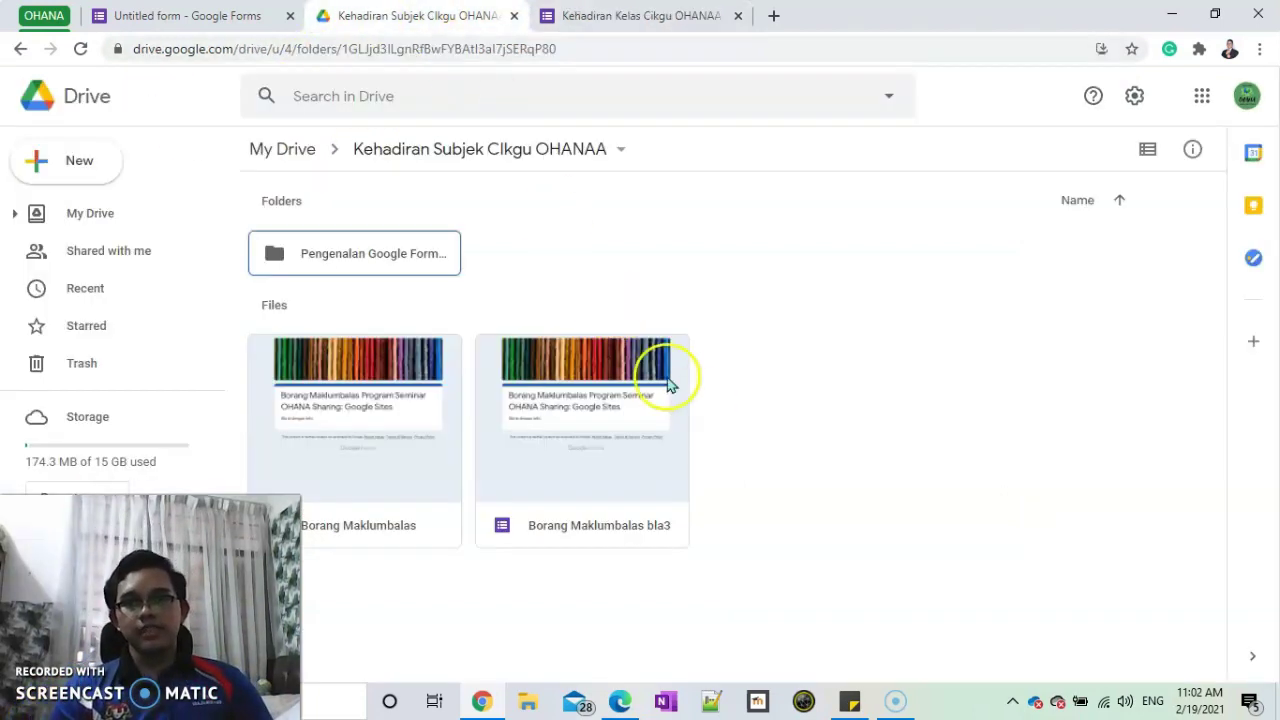
click(616, 17)
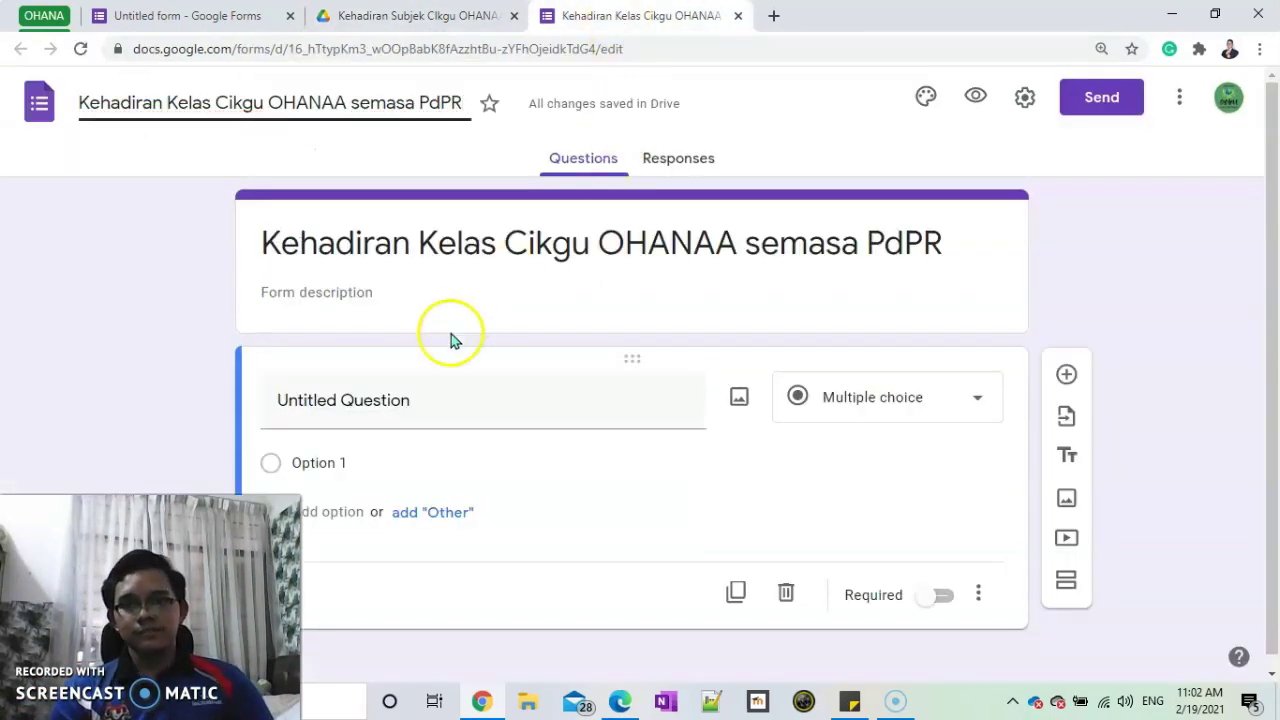
- Enter "Kelas Bahasa Melayu, Kelas 501 dan 511." as the form description
click(359, 283)
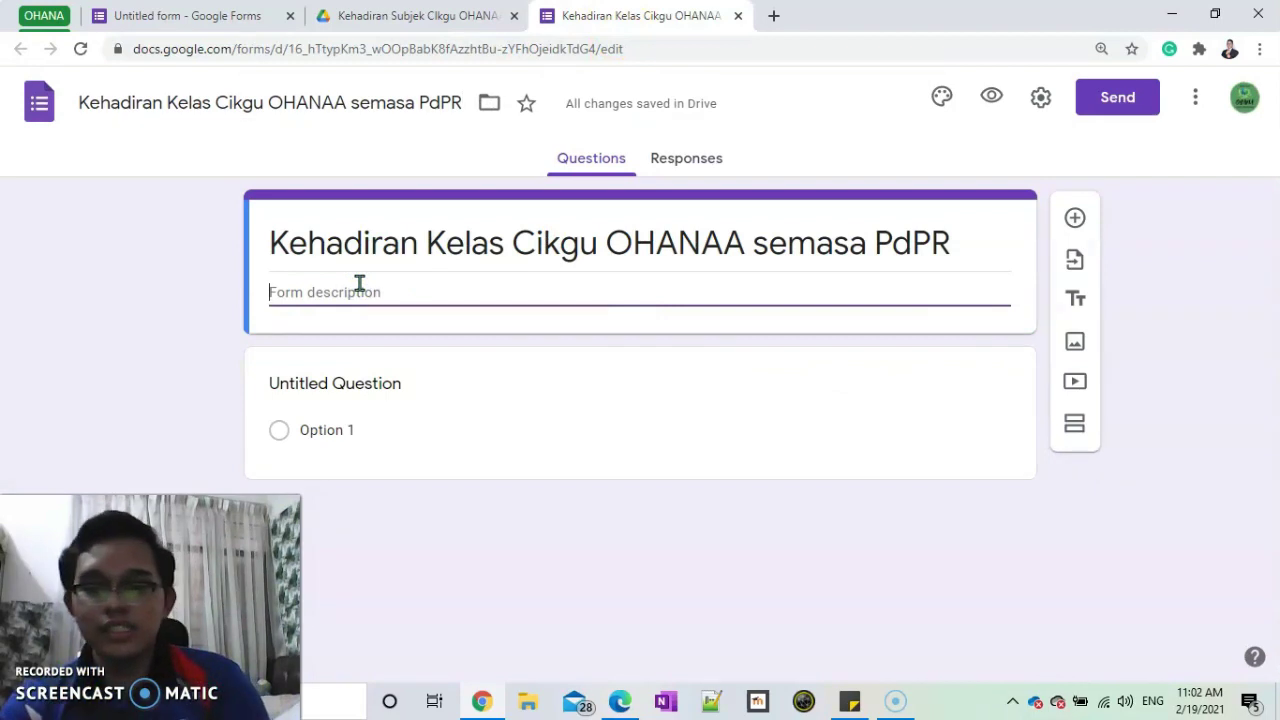
text(Kelas Bahasa Mela)
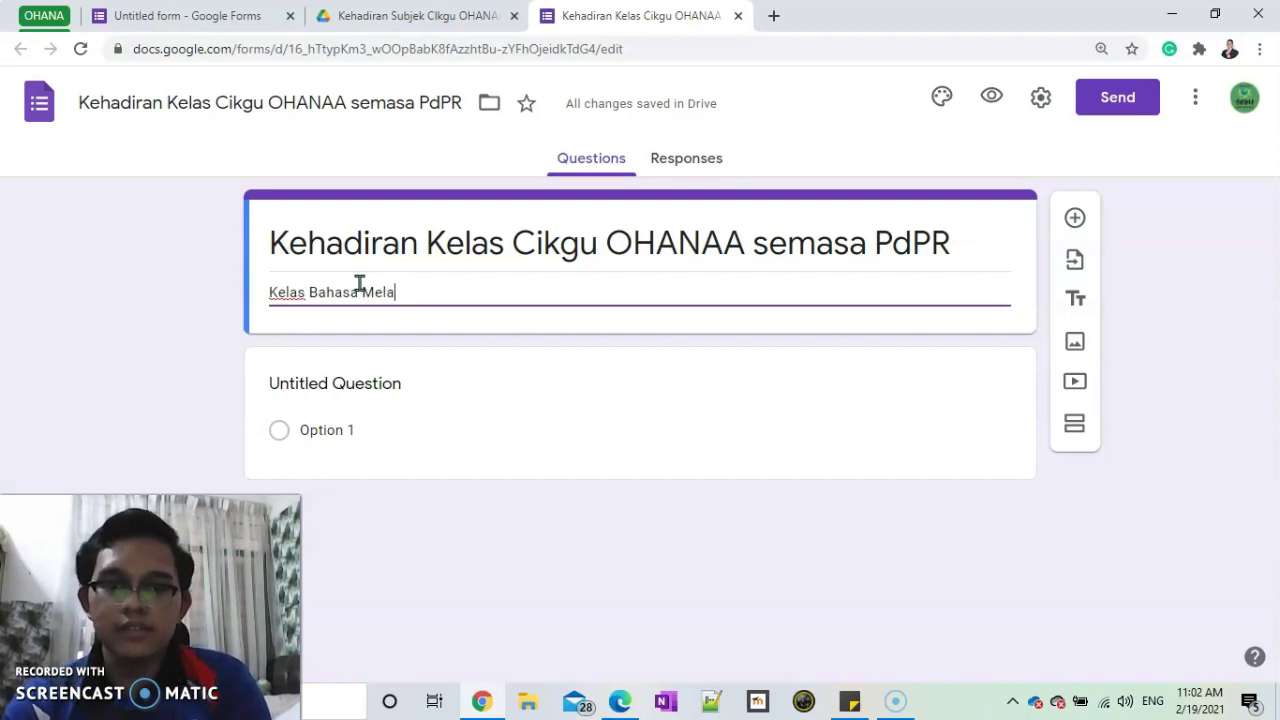
text(yu,)
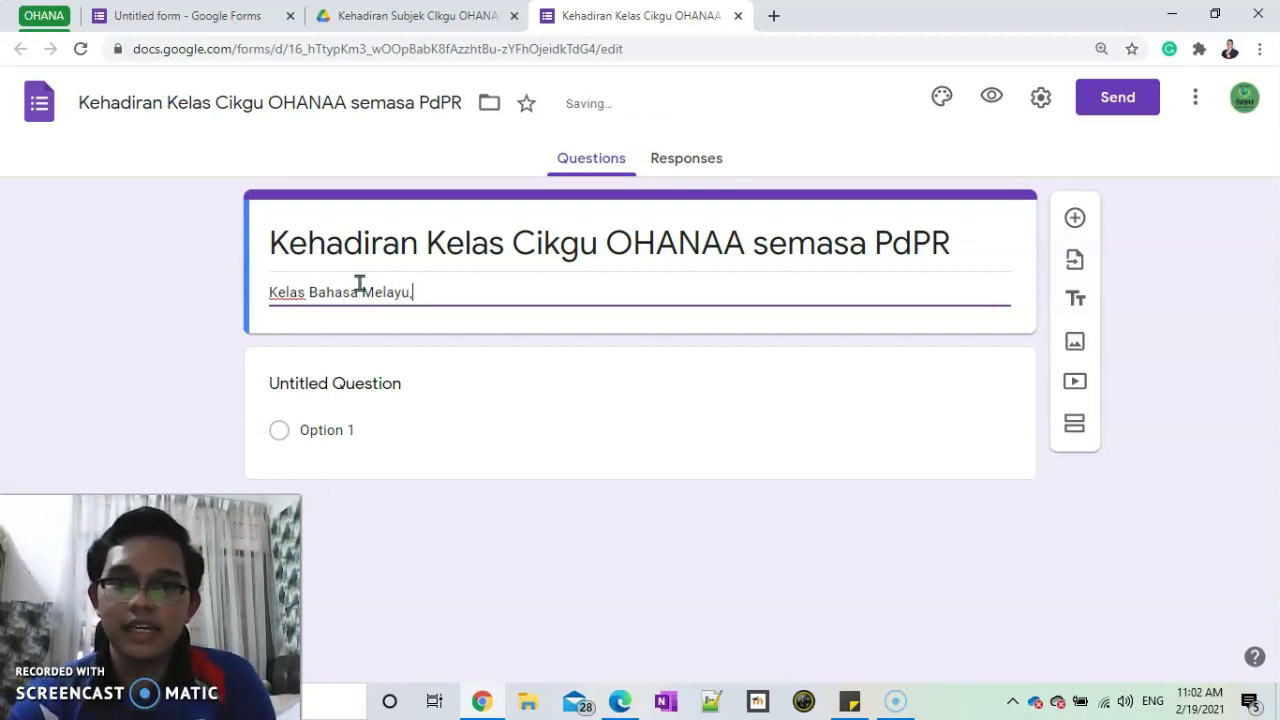
text( Kela)
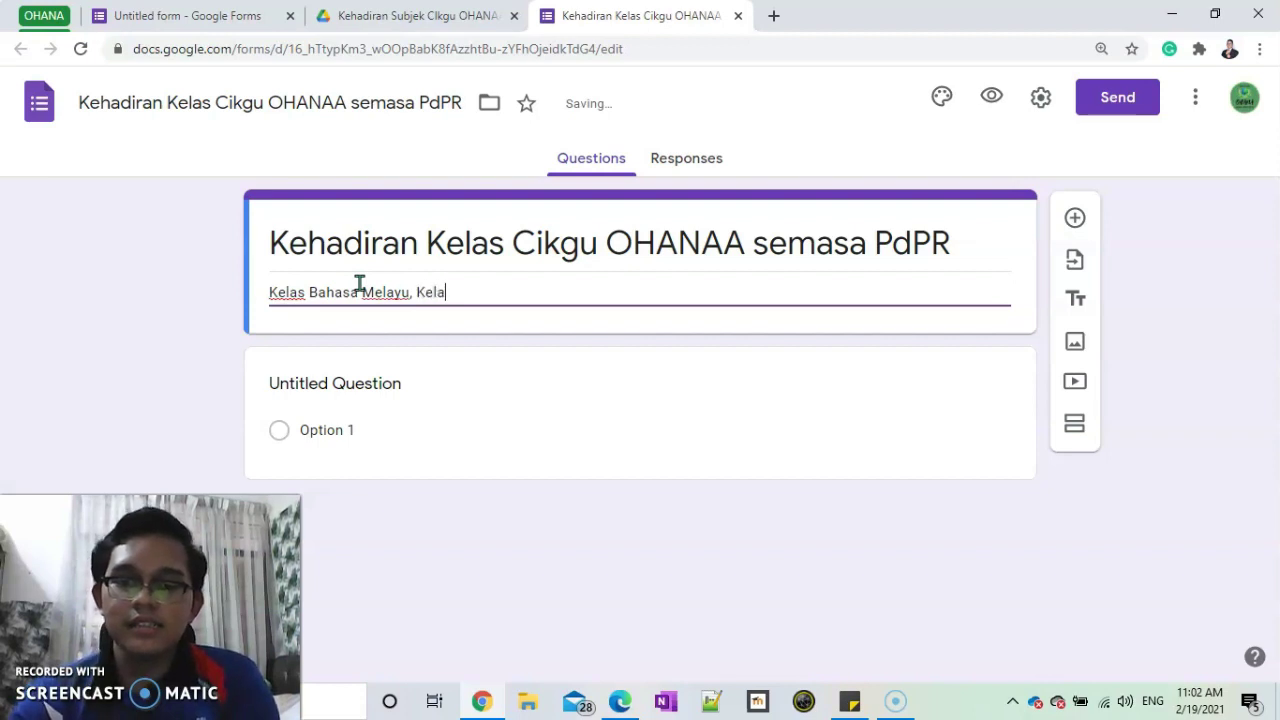
text(s 501 d)
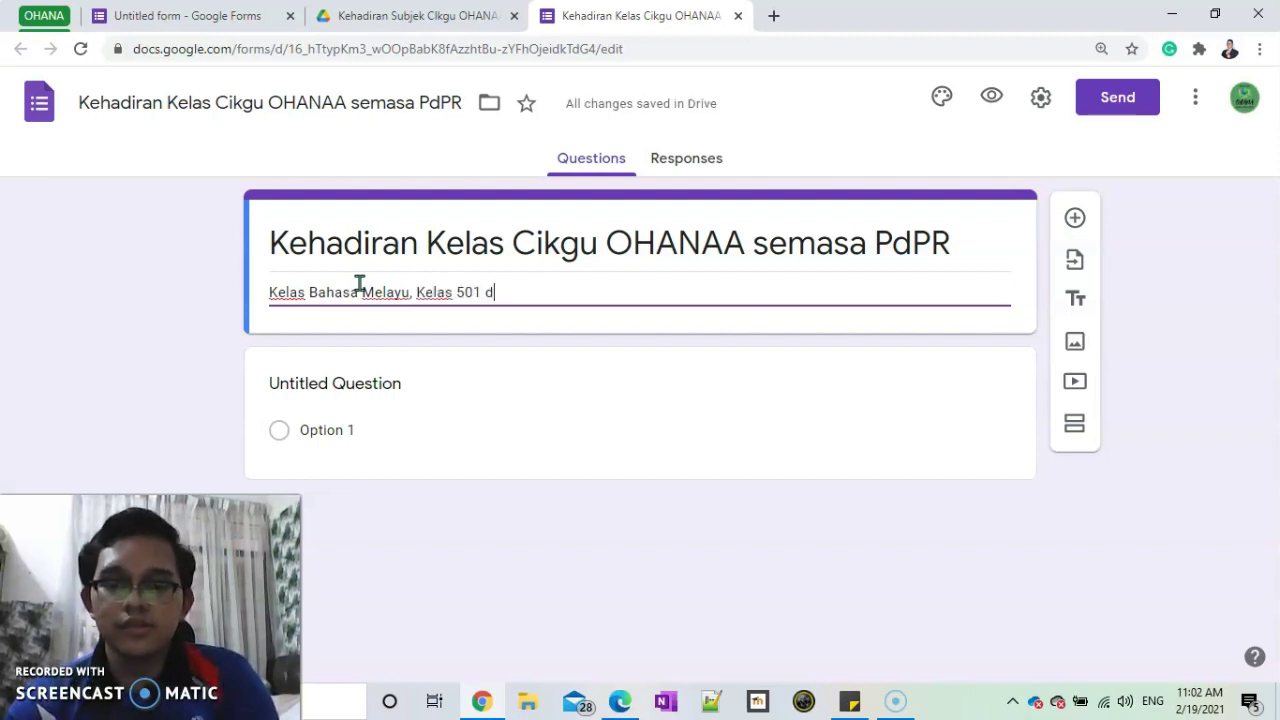
text(an)
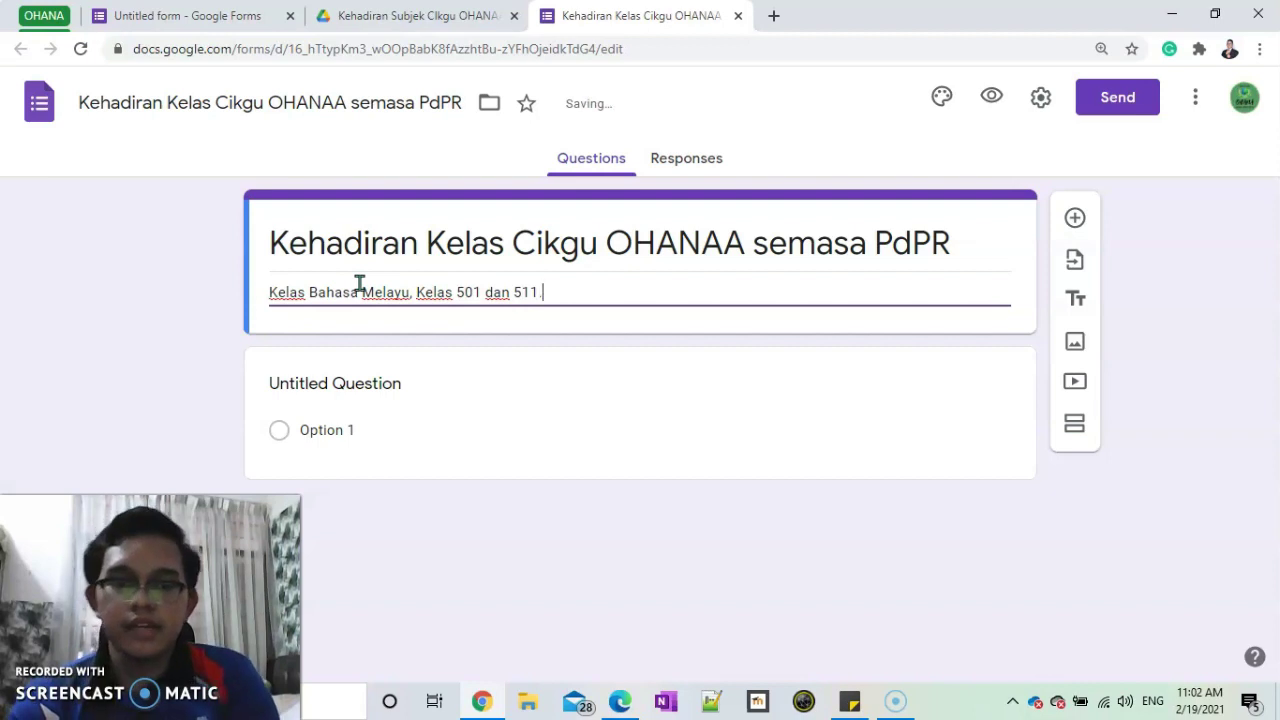
text( 511.)
- Add a second line to the form description reading "Sila isi dengan jujur sekiranya anda hadir."
key(Return)
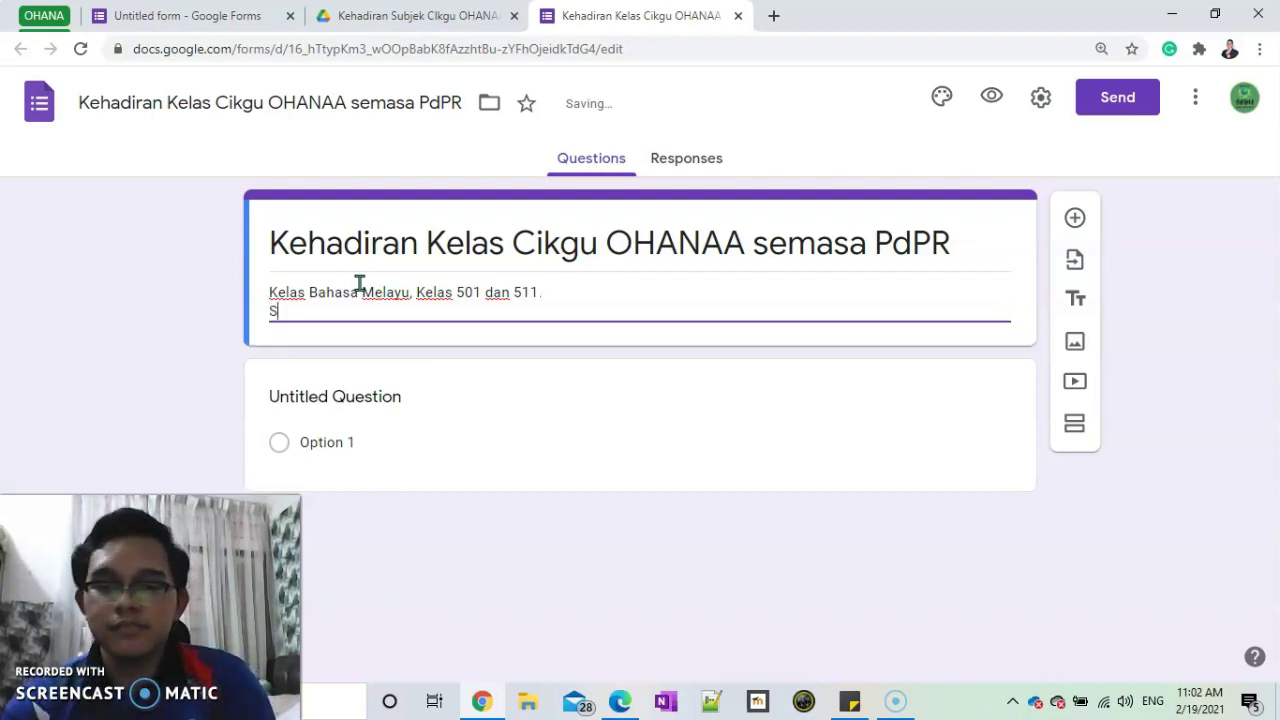
text(Sila isi dengan)
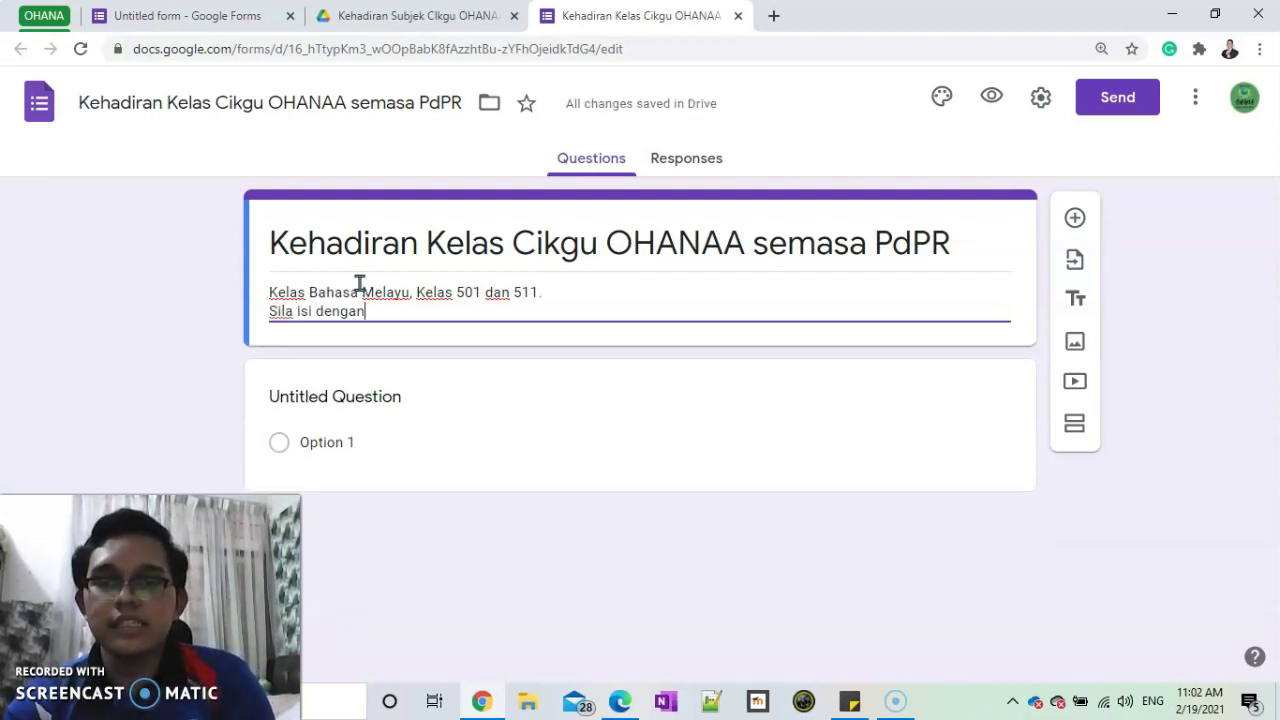
text( jujur sekoi)
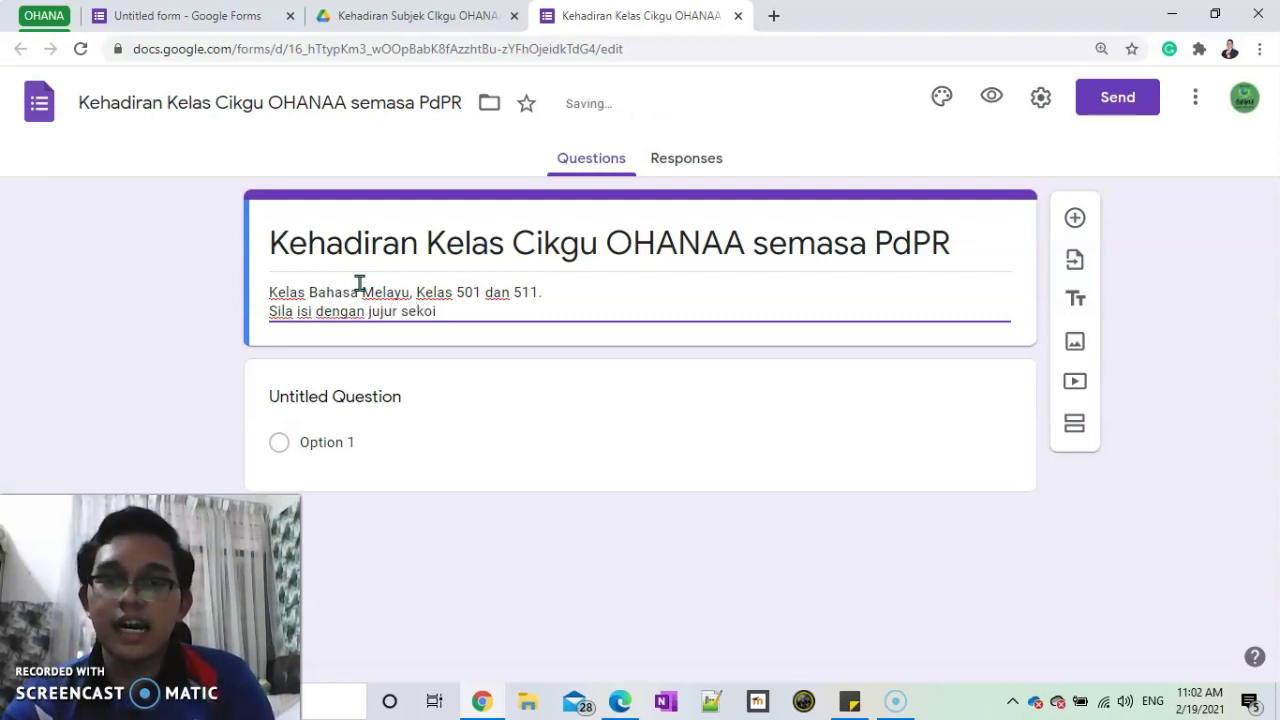
key(BackSpace)
key(BackSpace)
text(ie)
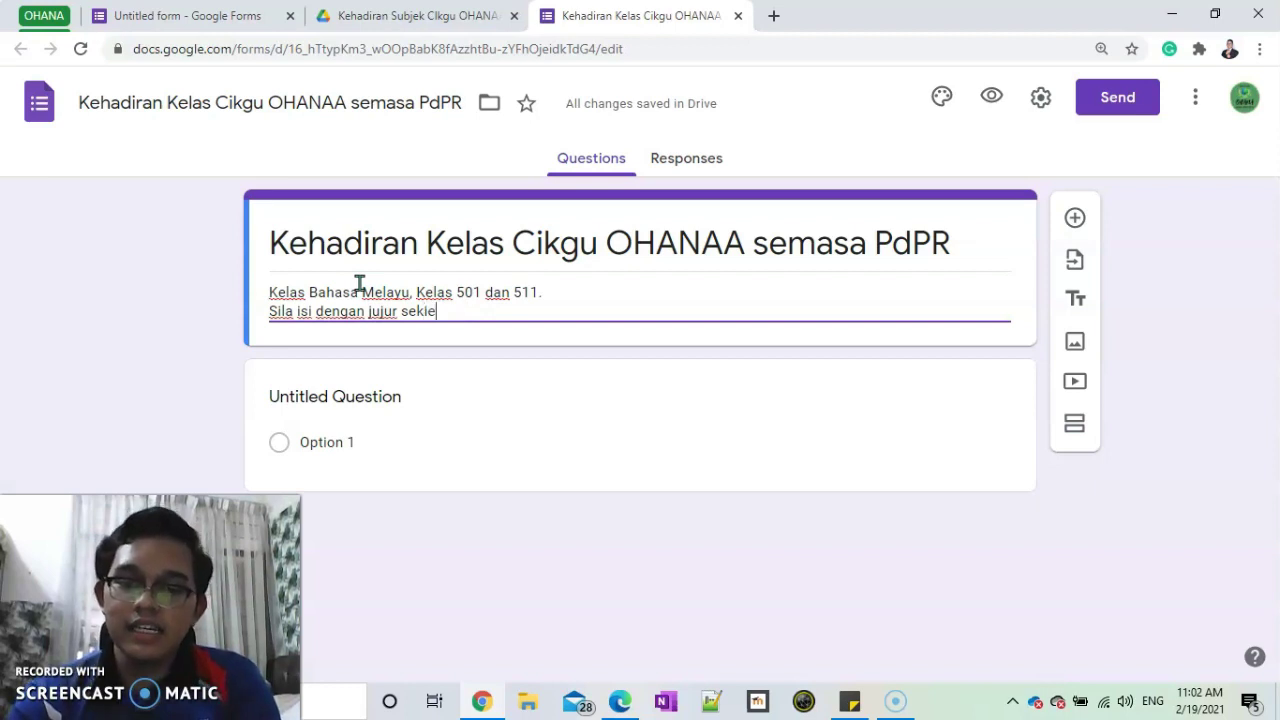
text(an anda )
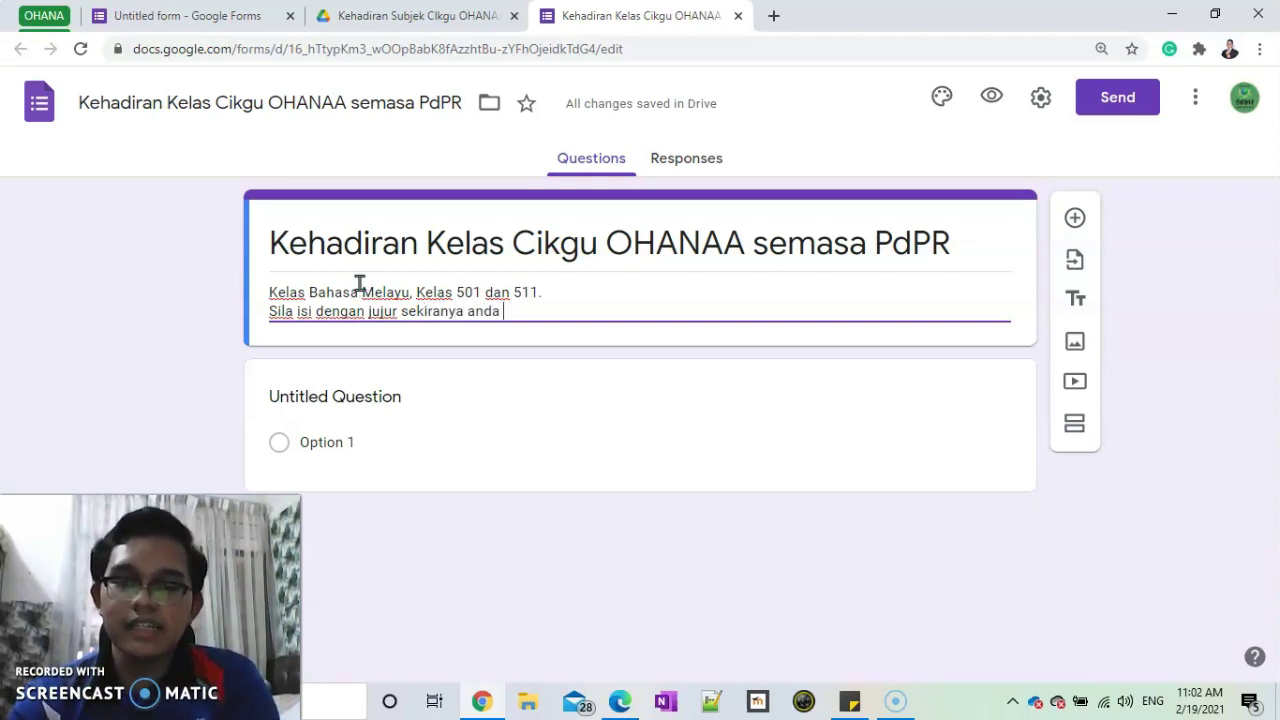
text(hadir.)
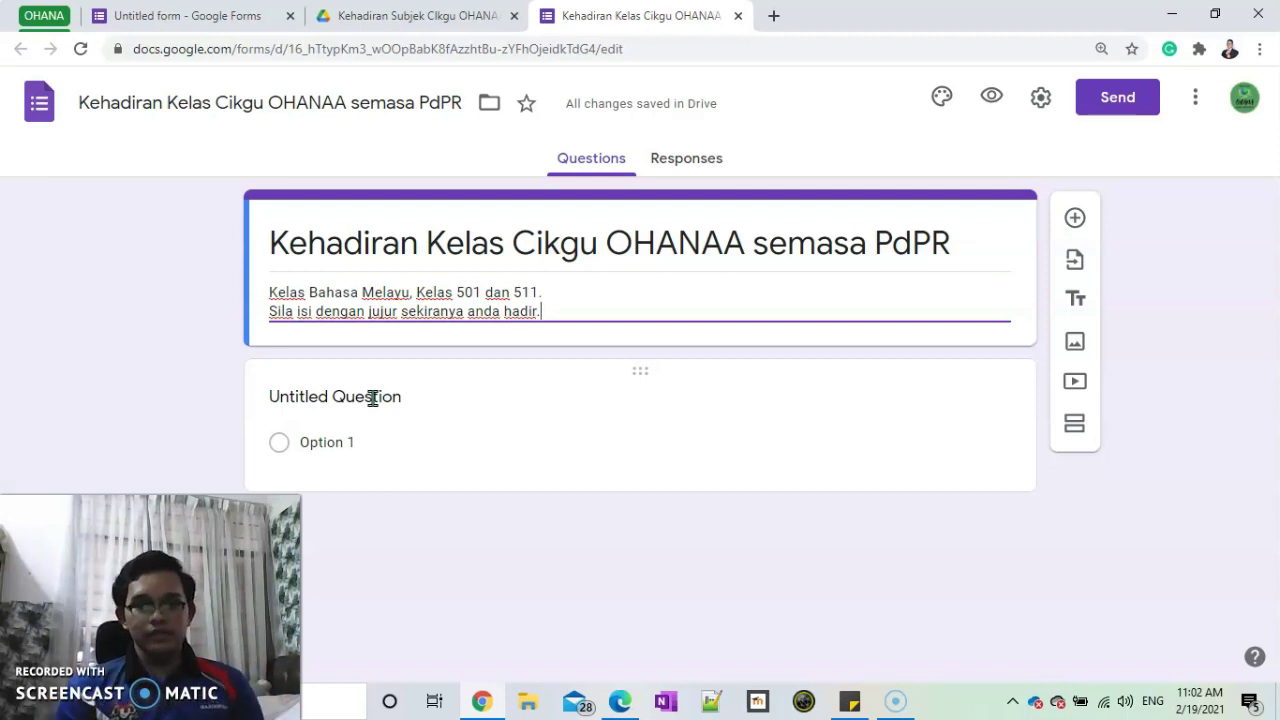
- Add a new section directly after the form's title and description
click(1066, 424)
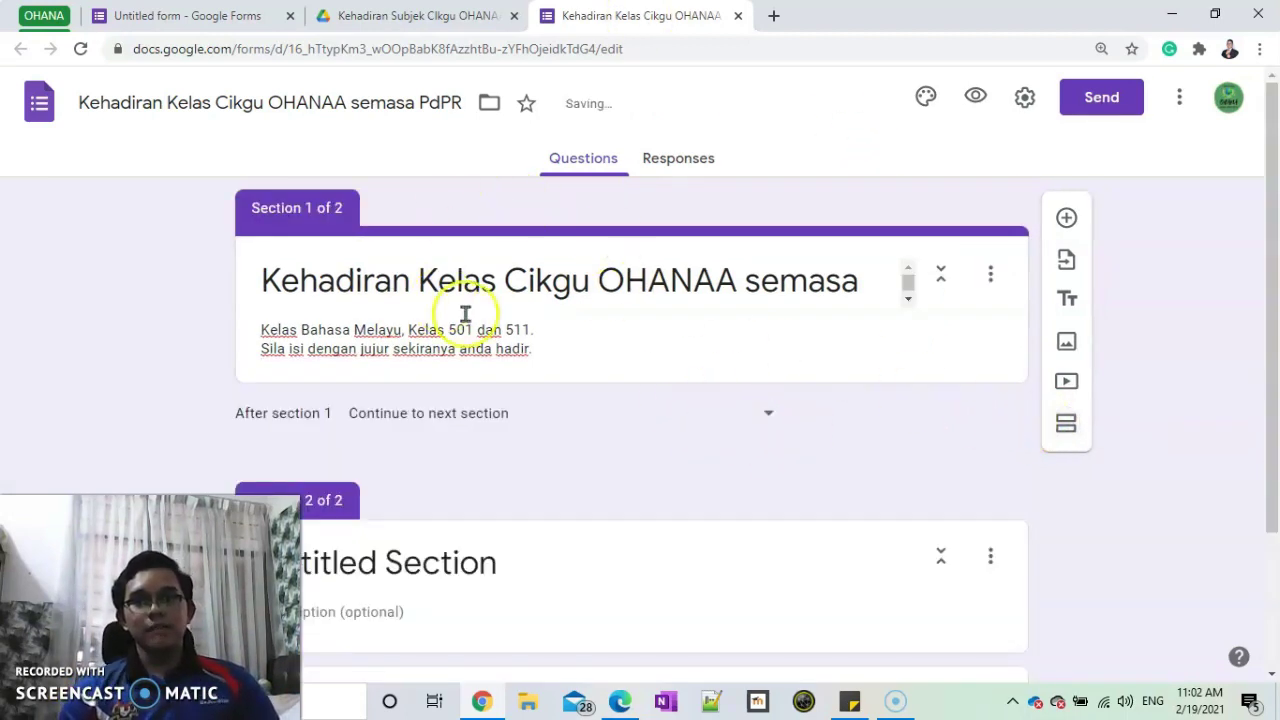
- Preview the form, advance from its title page to the second section, and close the preview
click(975, 97)
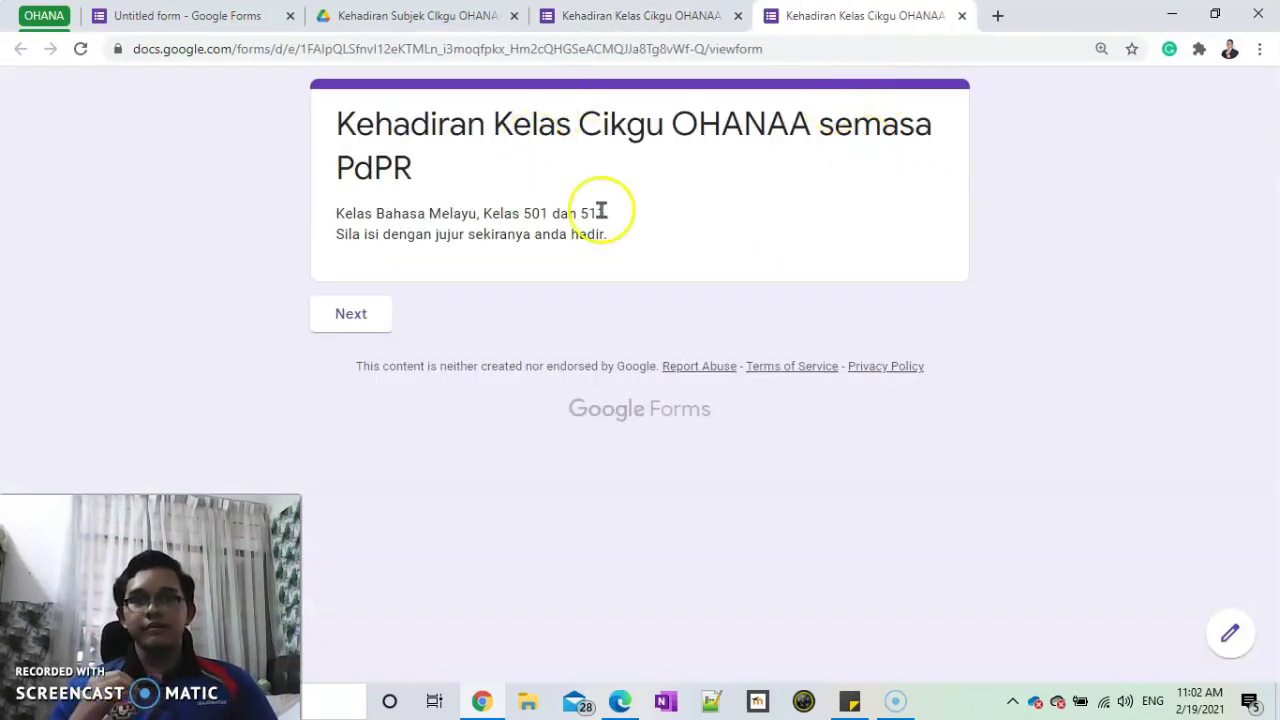
click(374, 312)
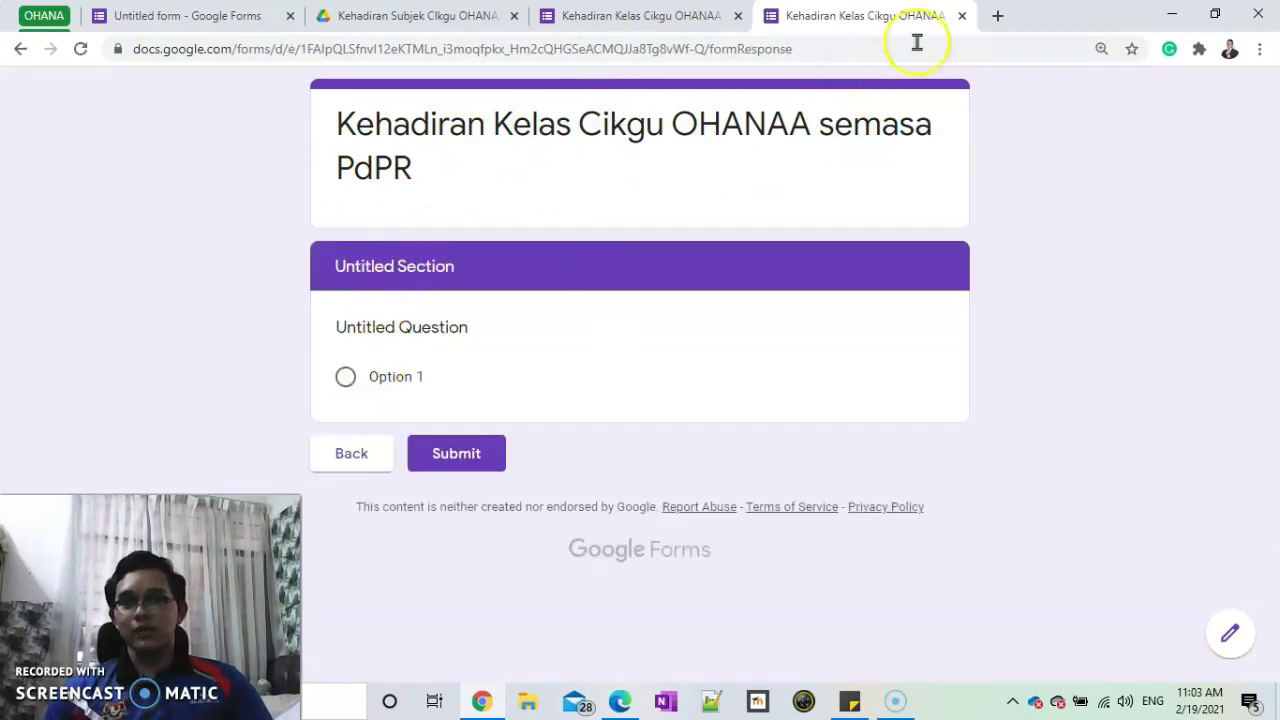
click(961, 16)
- Title the form's second section "Maklumat"
scroll(491, 375, down, 3)
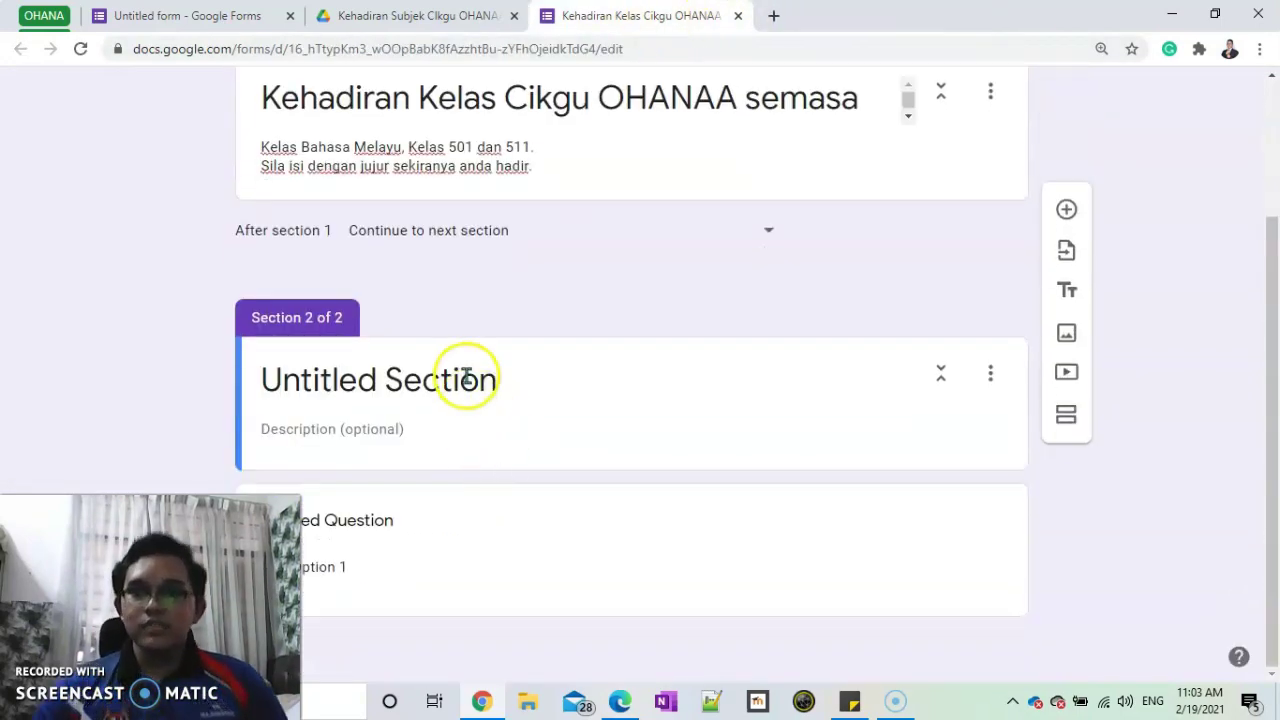
click(465, 378)
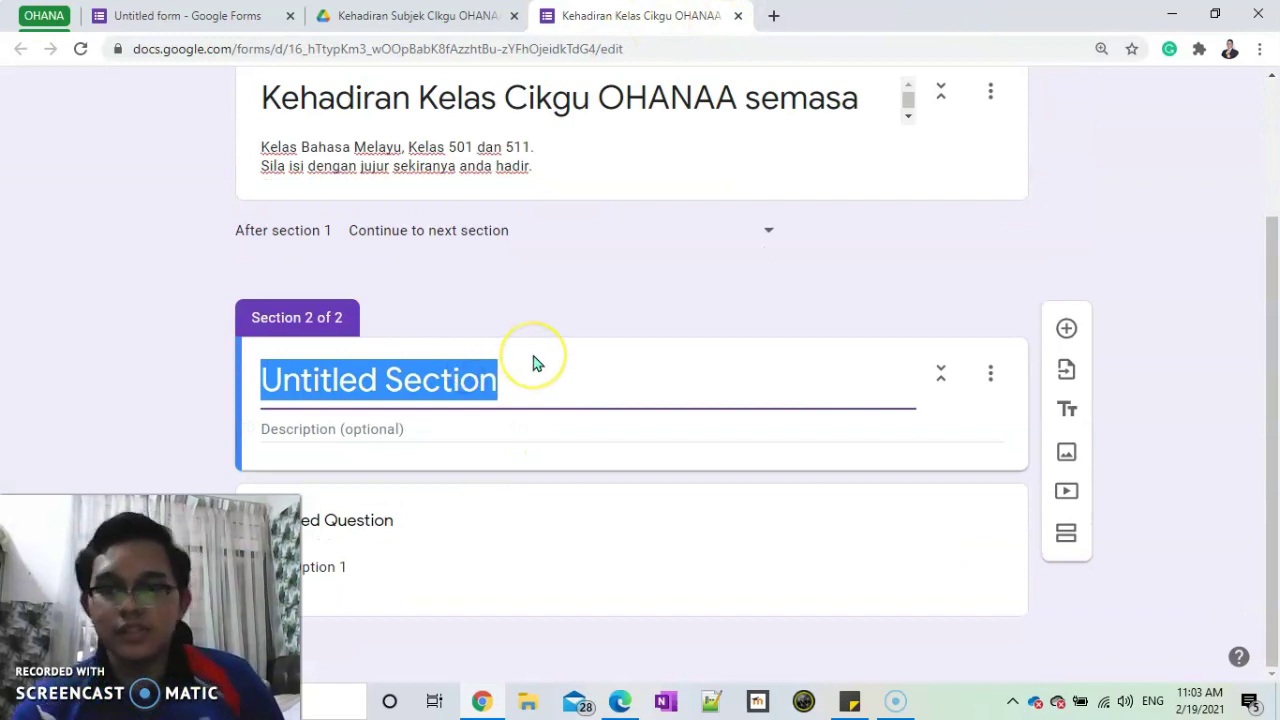
text(Mak)
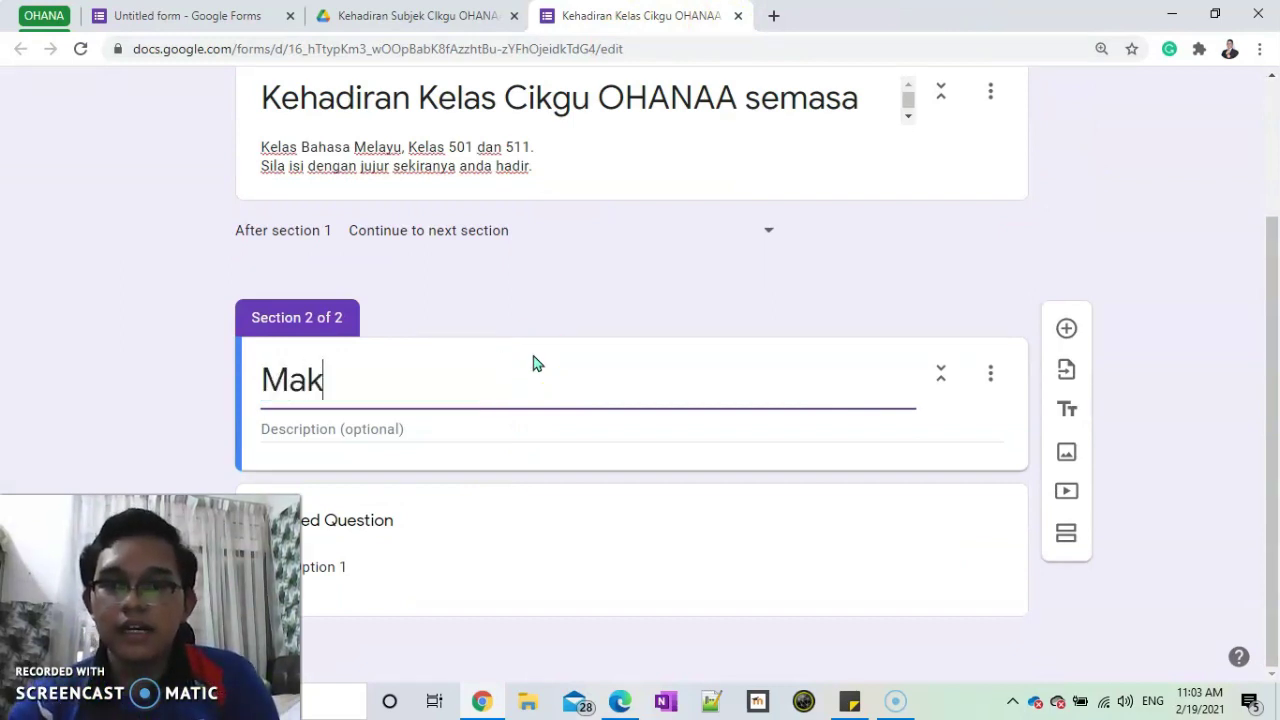
text(lumat)
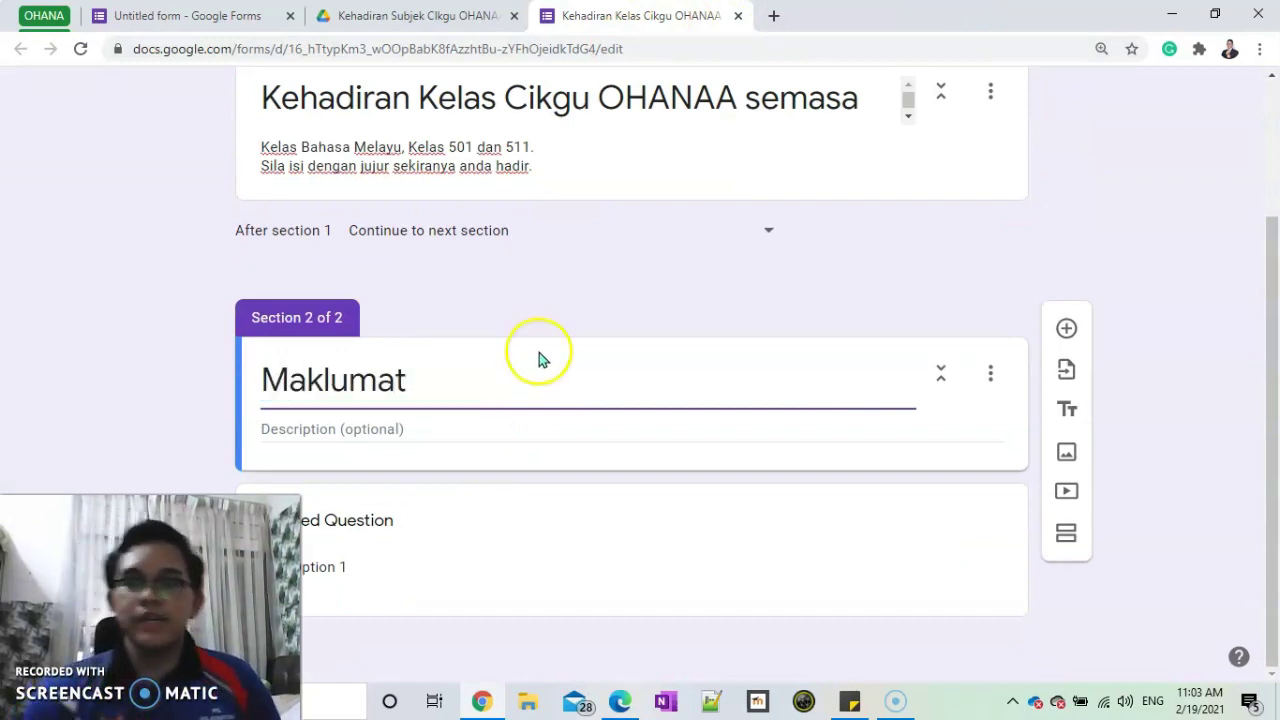
- Enter "Sila pilih ikut waktu kelas semasa" as the description of the Maklumat section
click(347, 428)
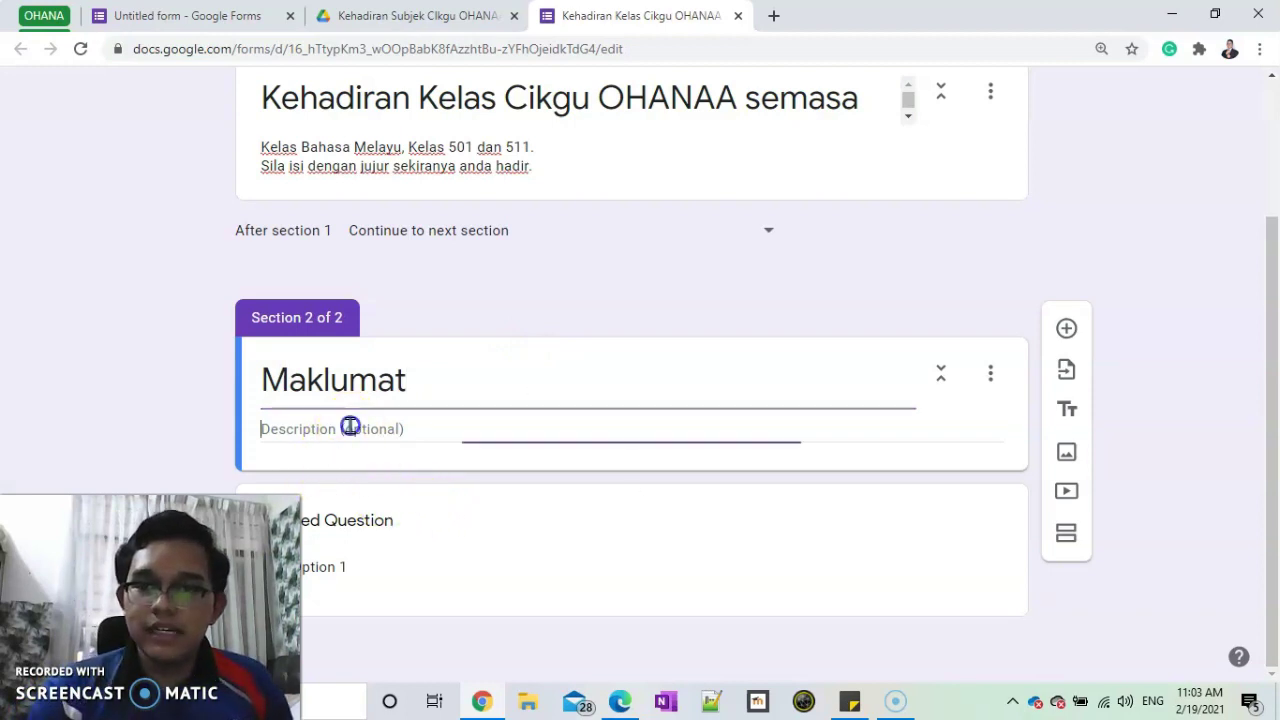
text(Si)
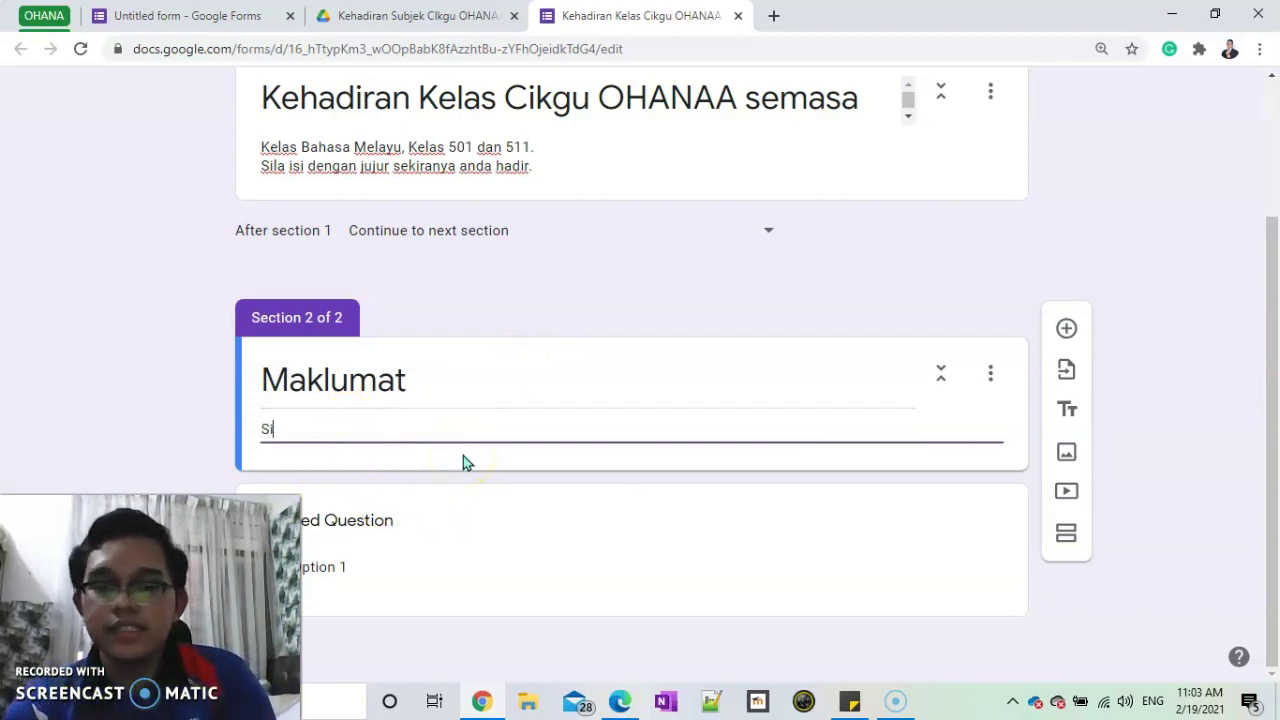
text(la pilih ik)
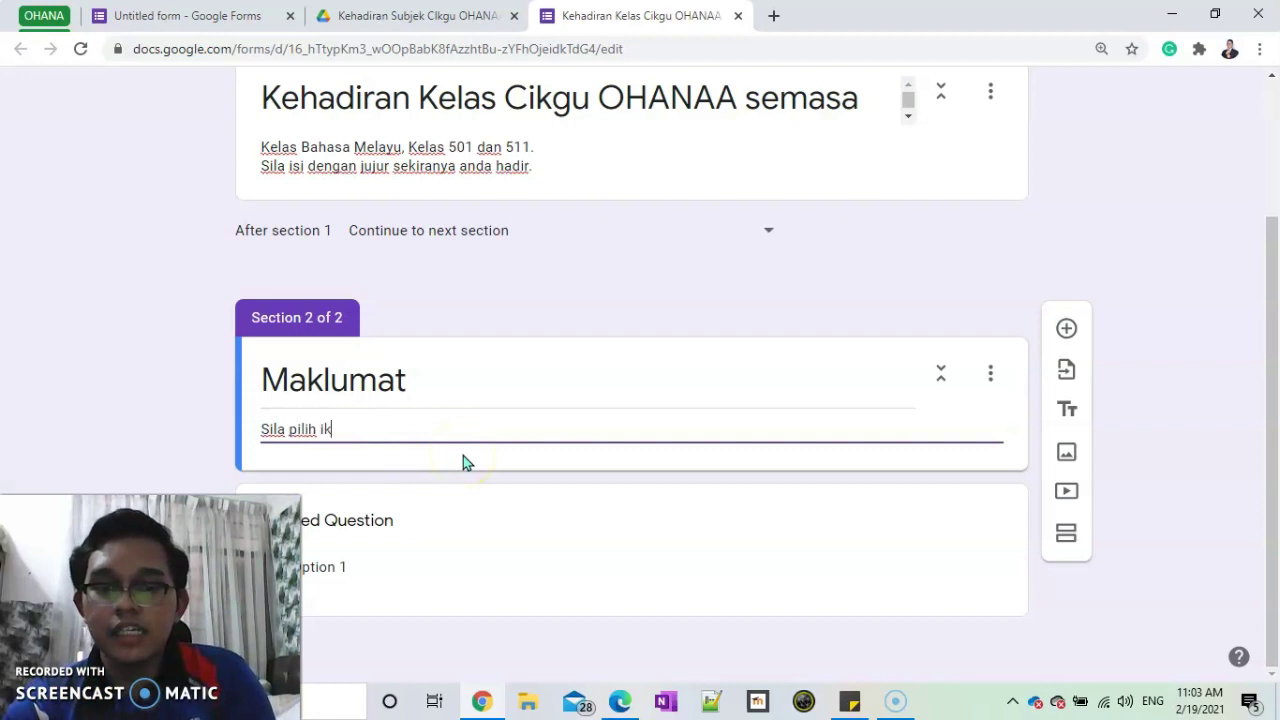
text(ut waktu )
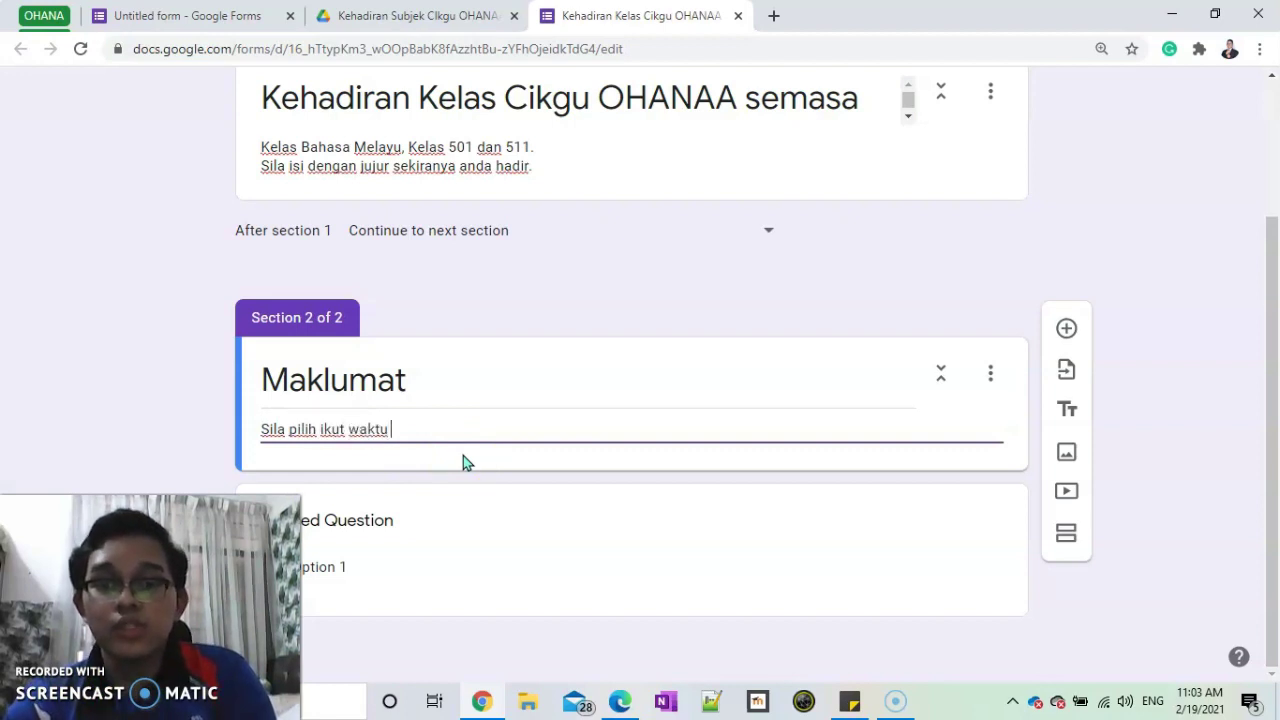
text(kelas semasa)
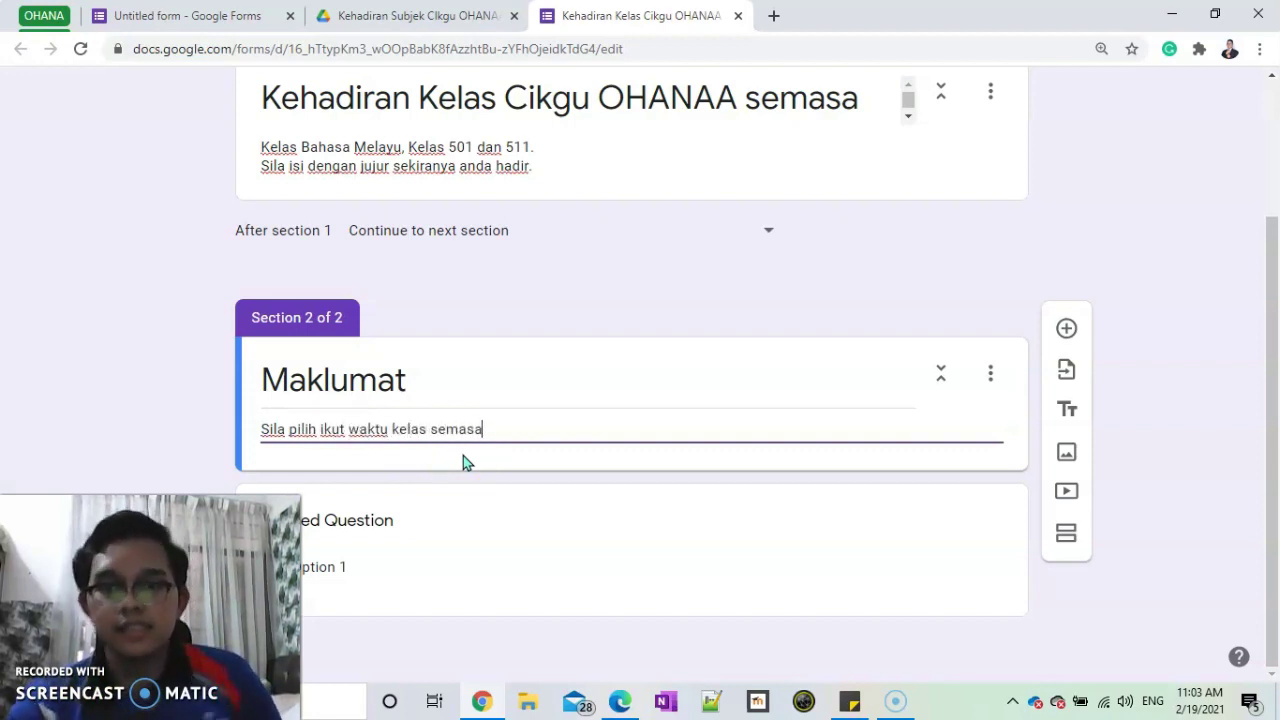
click(603, 492)
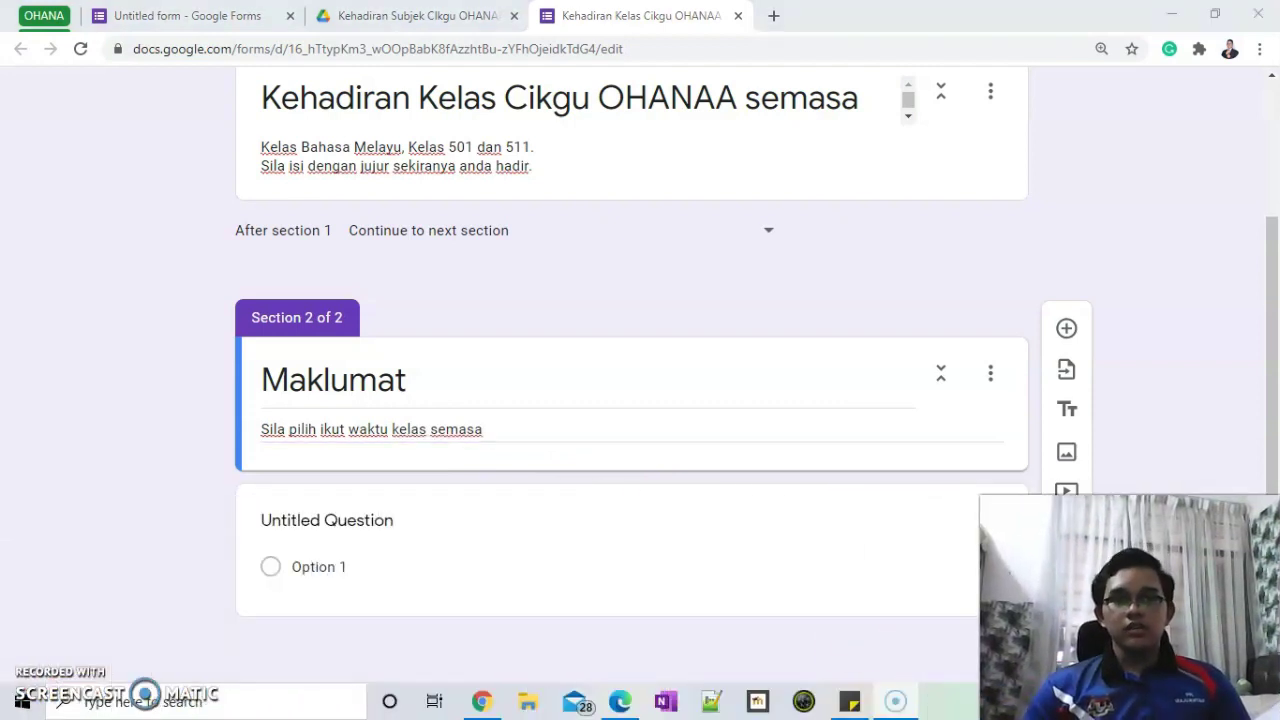
- Turn the untitled question under Maklumat into a required Date question titled "Tarikh Kelas"
click(297, 516)
scroll(420, 520, down, 2)
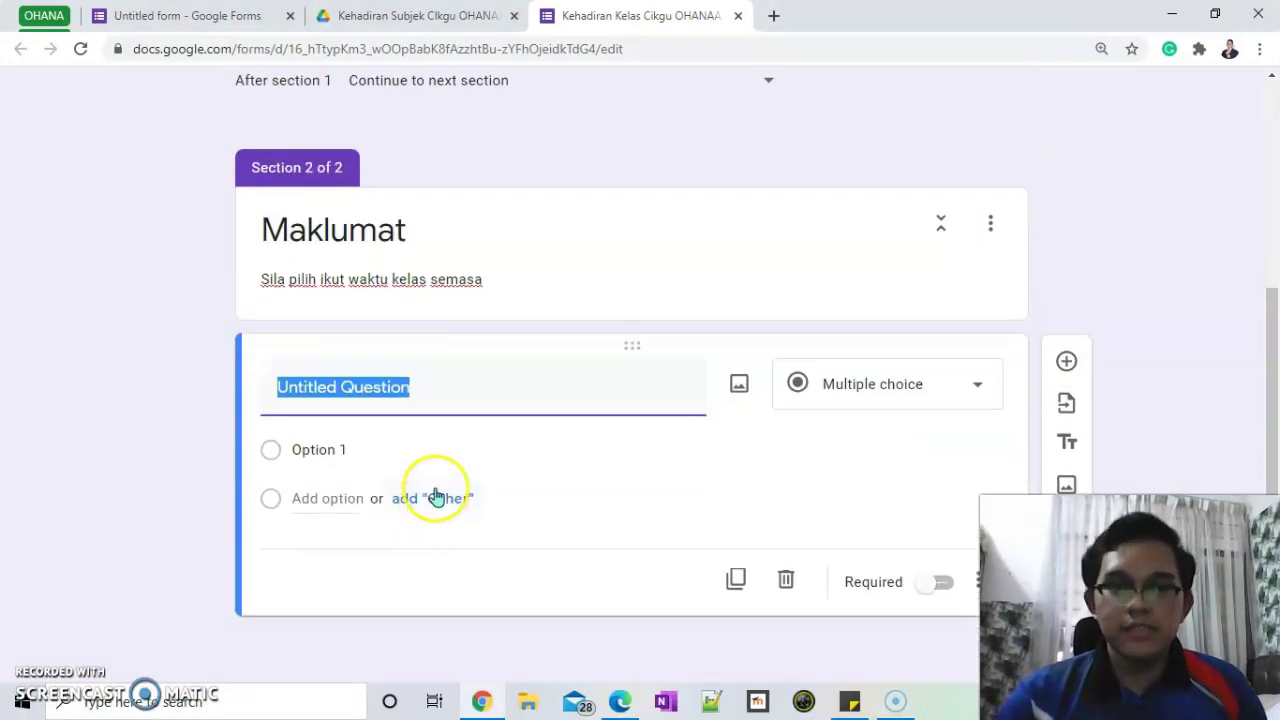
click(925, 386)
scroll(880, 560, down, 1)
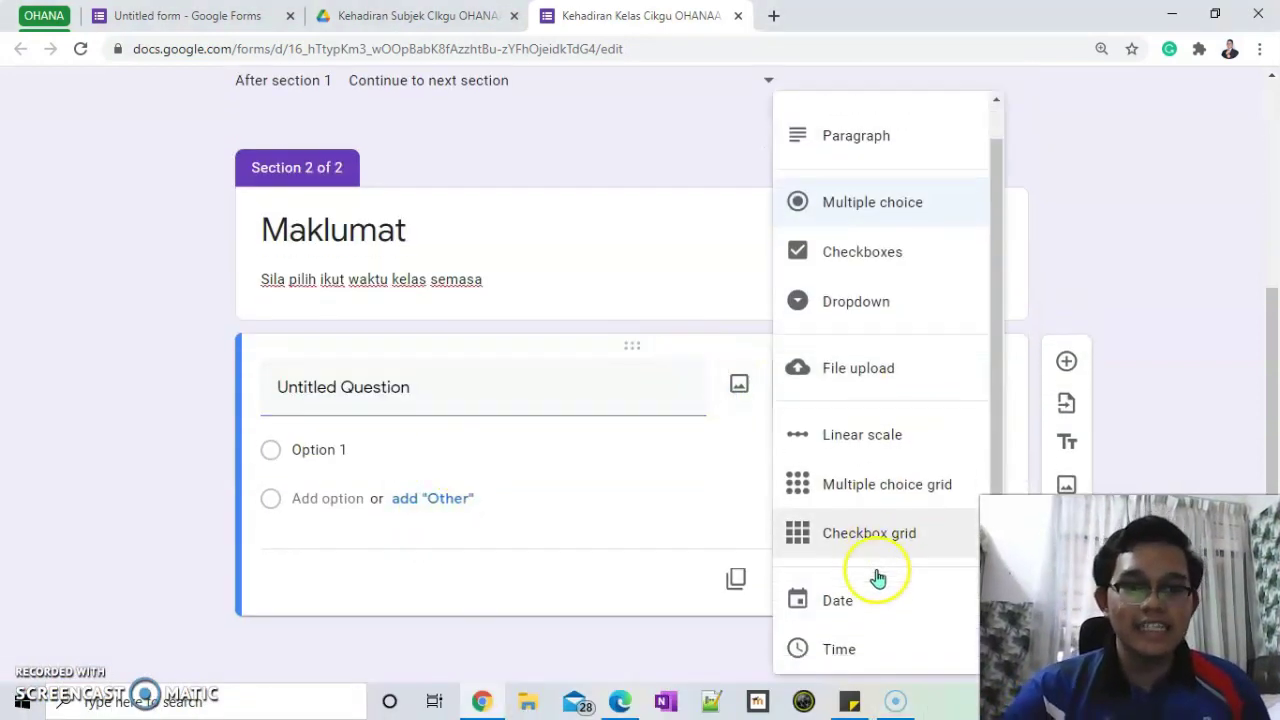
click(869, 590)
click(376, 452)
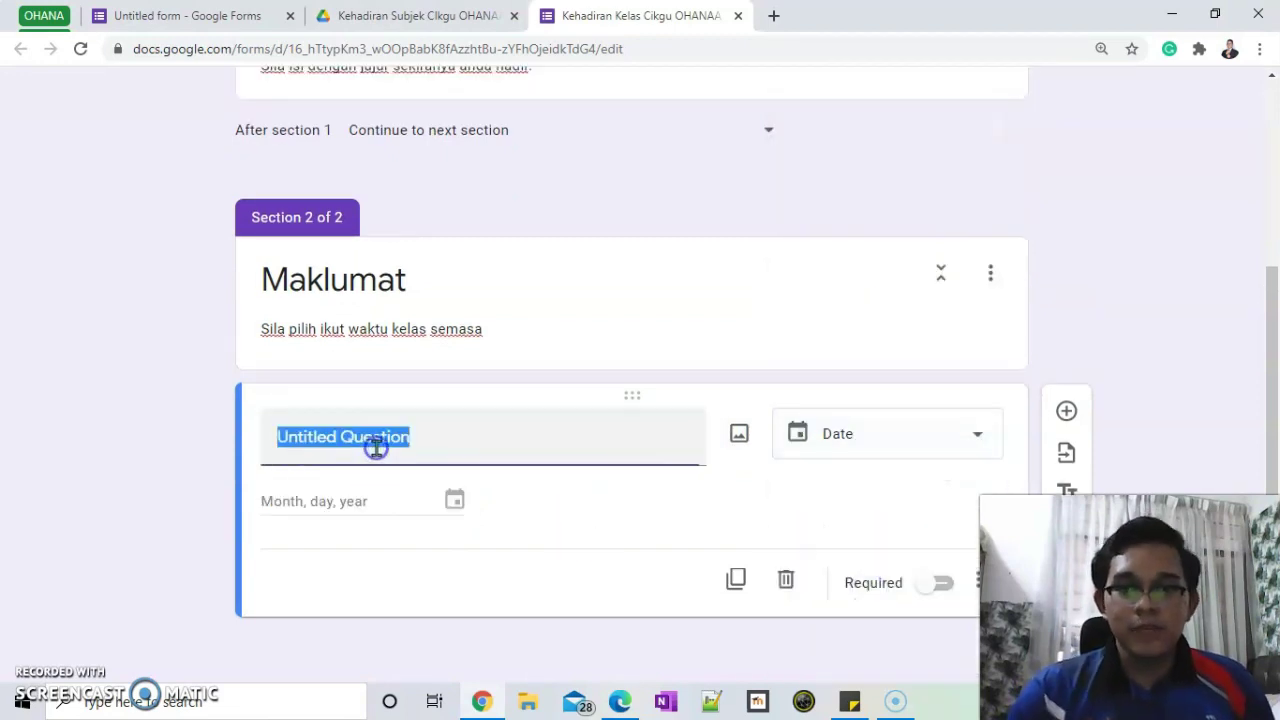
text(Tarikh)
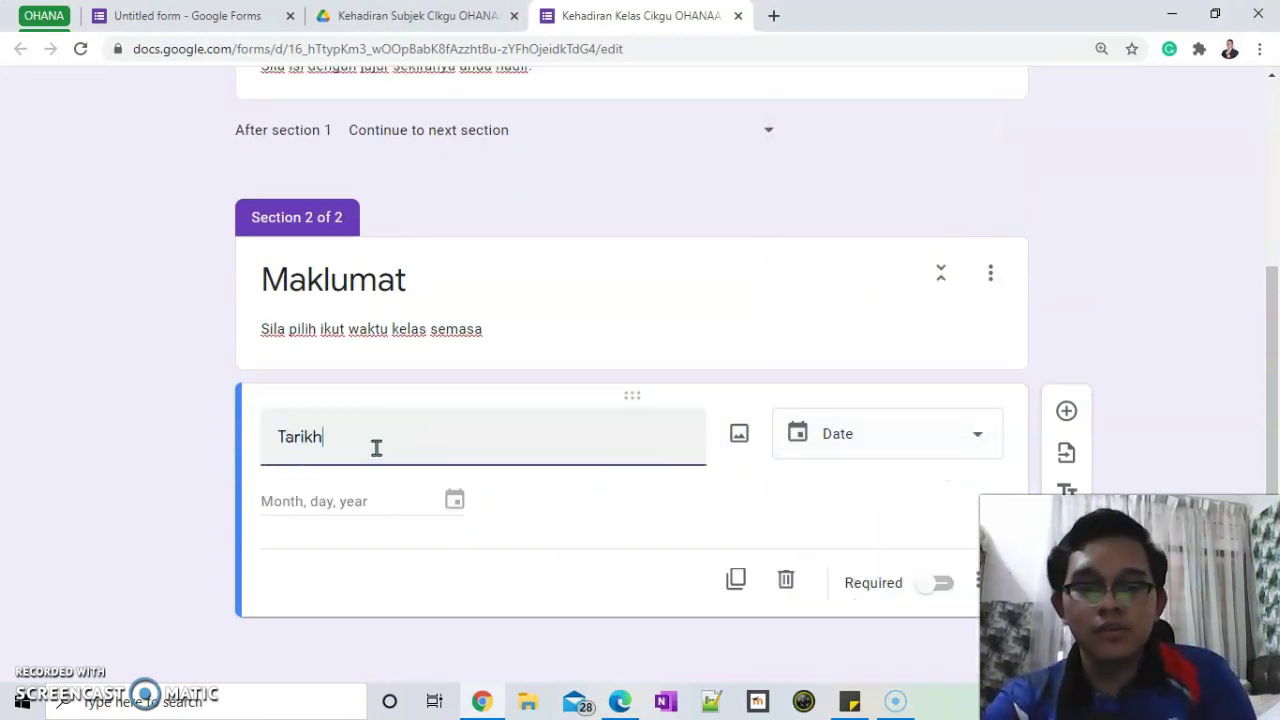
text( Kelas)
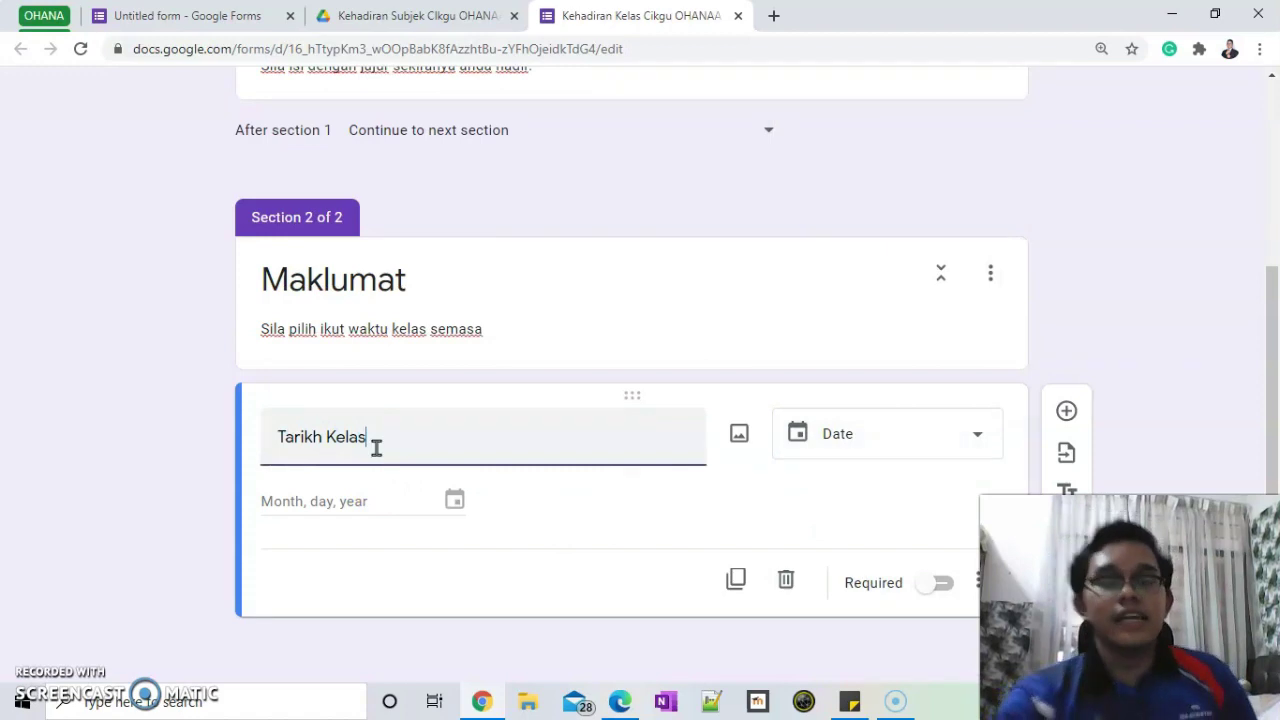
click(928, 585)
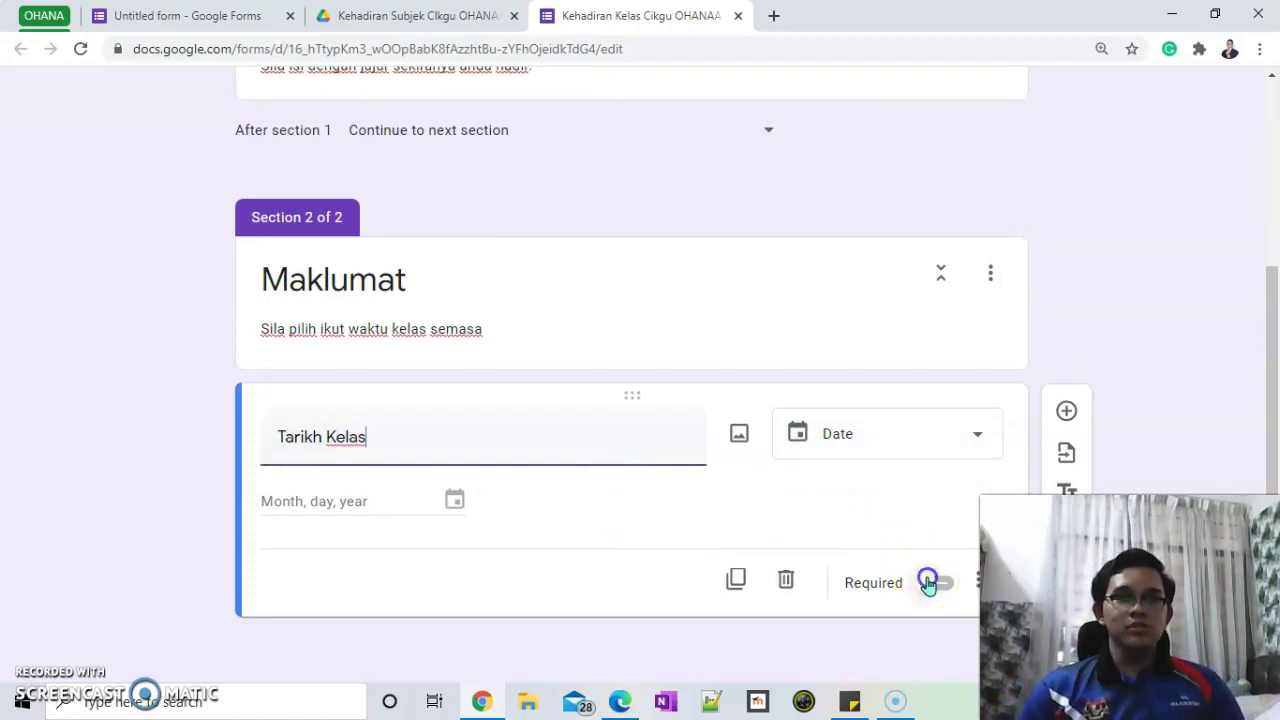
- Add a new question titled "Masa" below the Tarikh Kelas question
click(1068, 413)
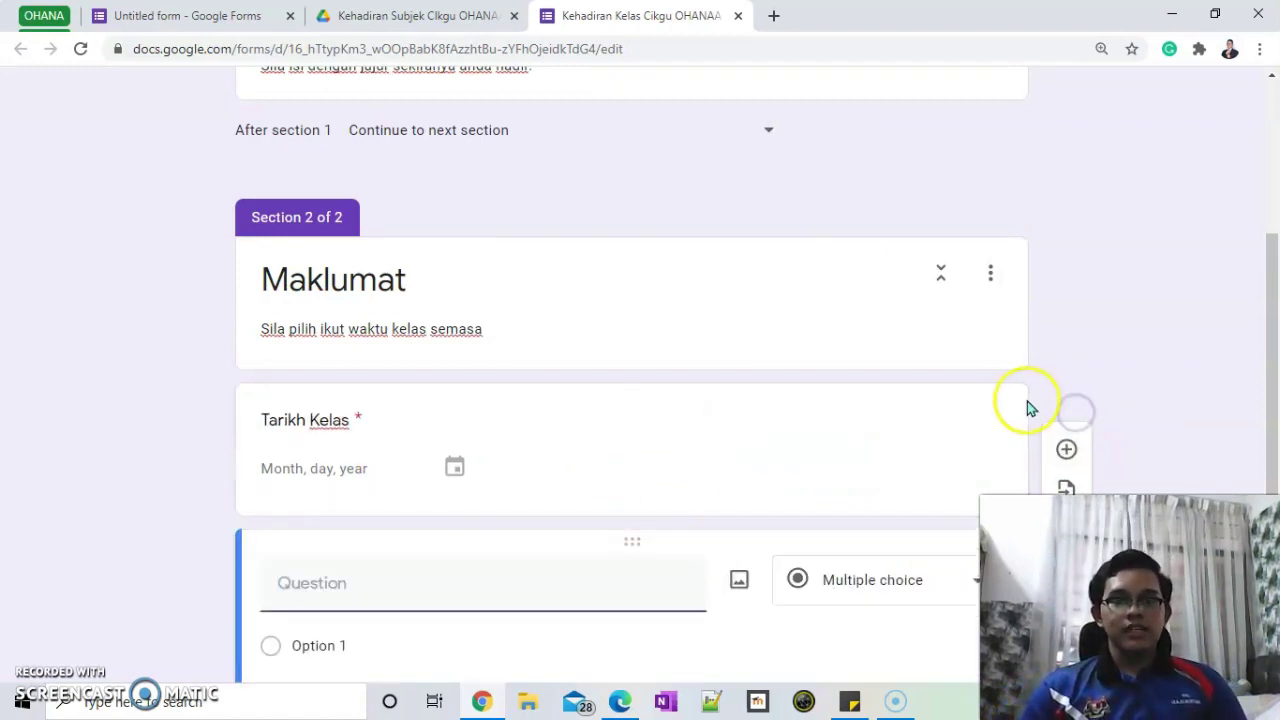
click(465, 388)
text(Masa)
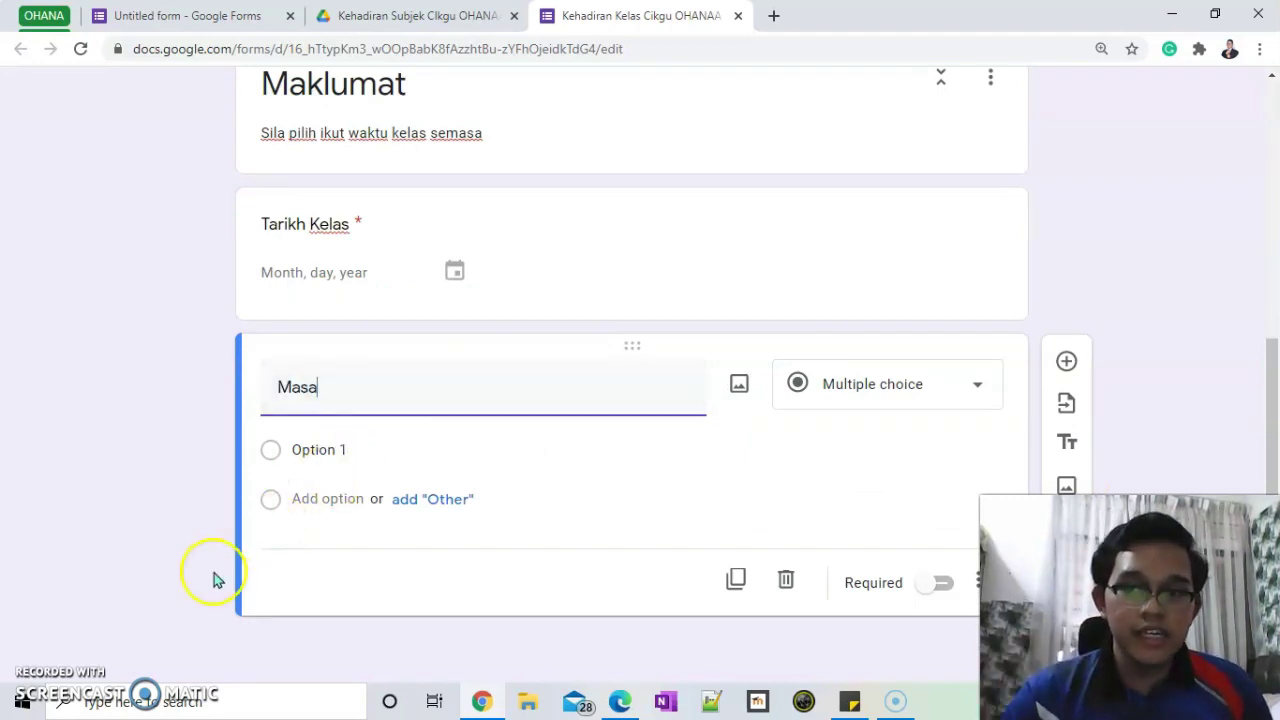
- Try the Date and Time answer types on the Masa question, then return it to Multiple choice
click(857, 397)
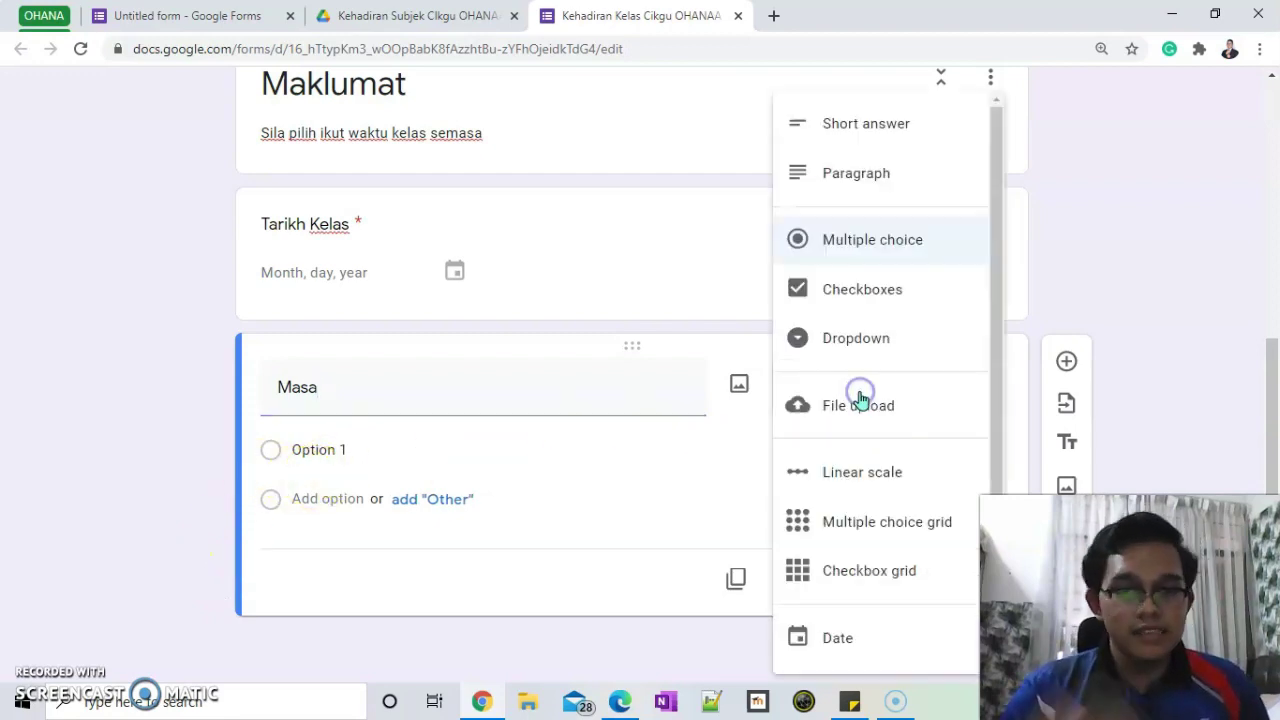
click(843, 636)
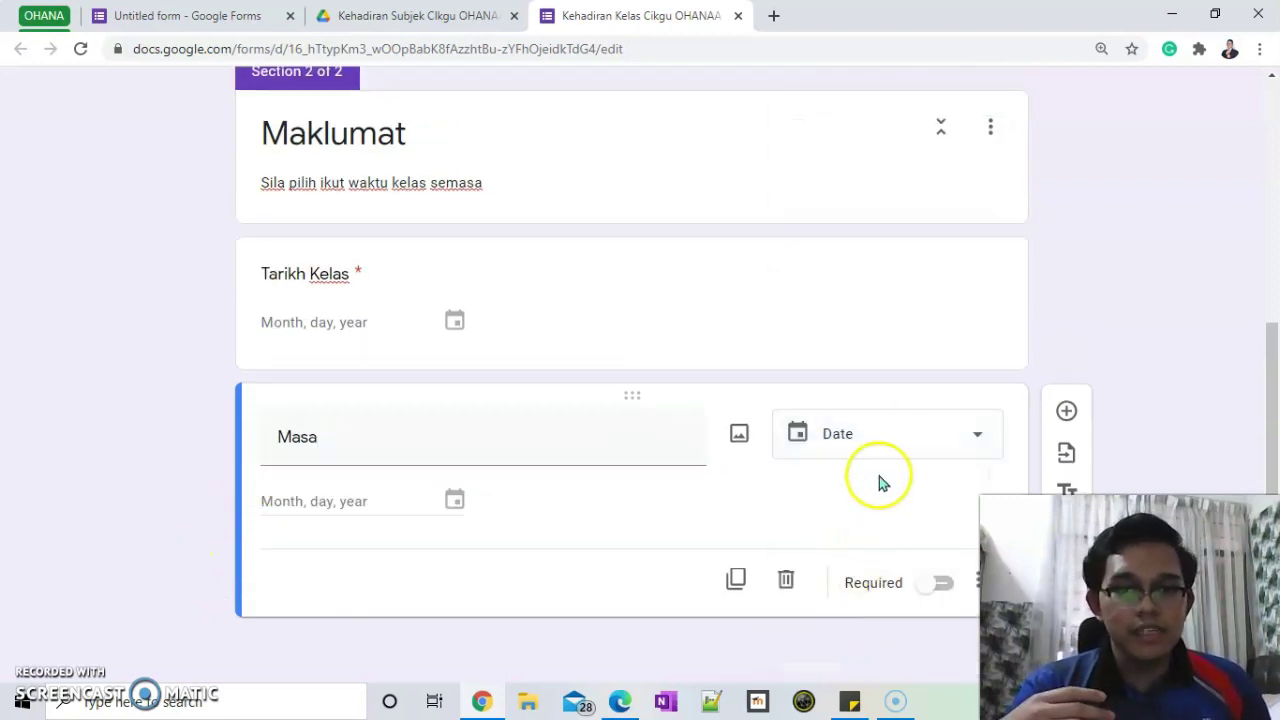
click(880, 434)
click(845, 630)
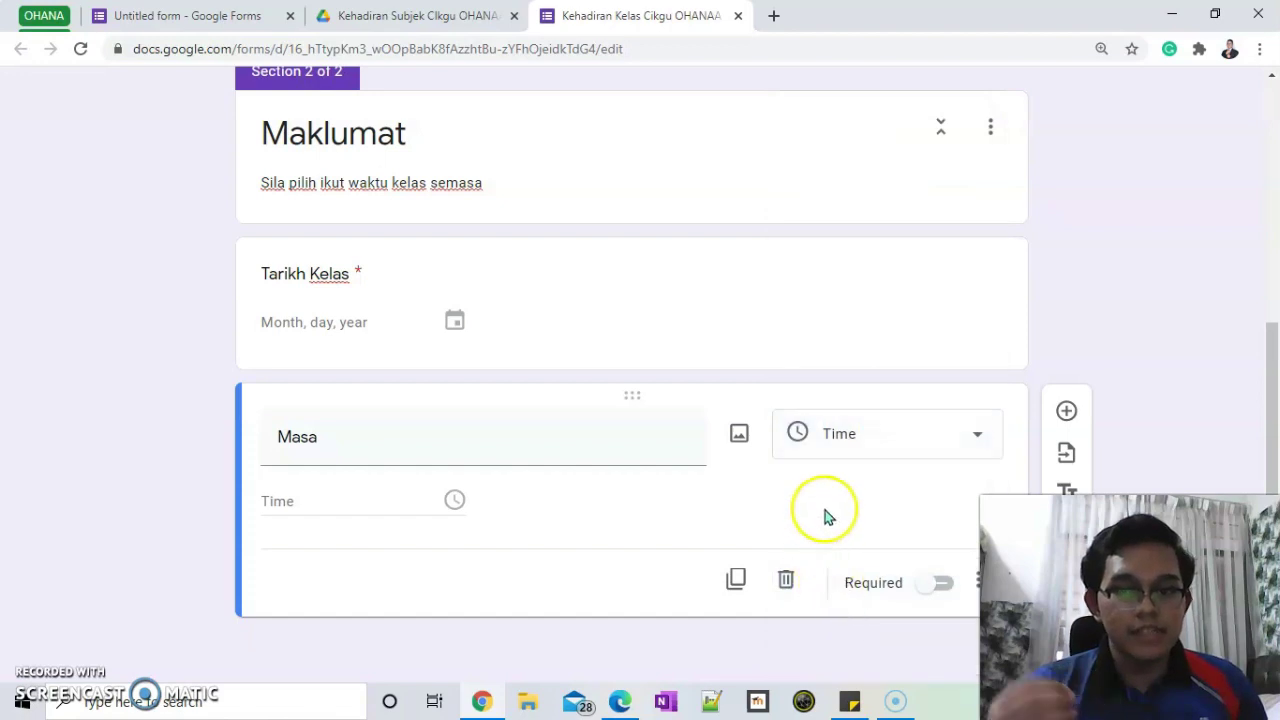
click(830, 430)
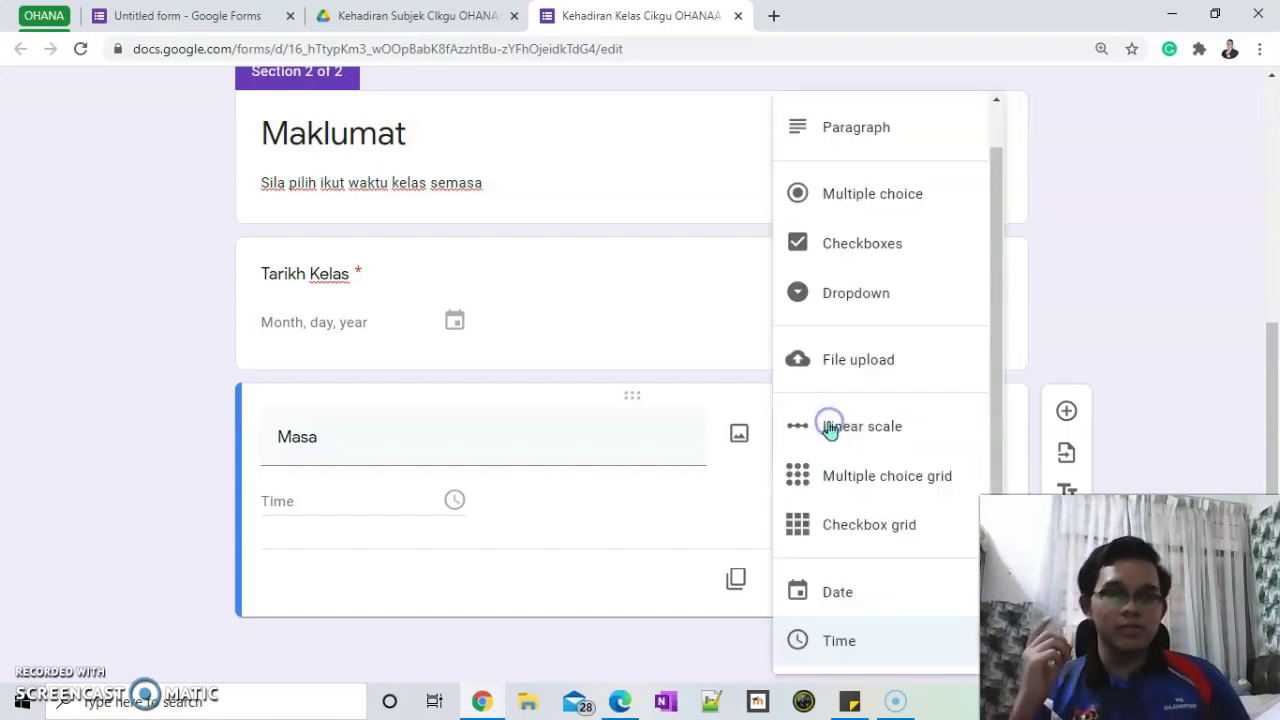
click(867, 193)
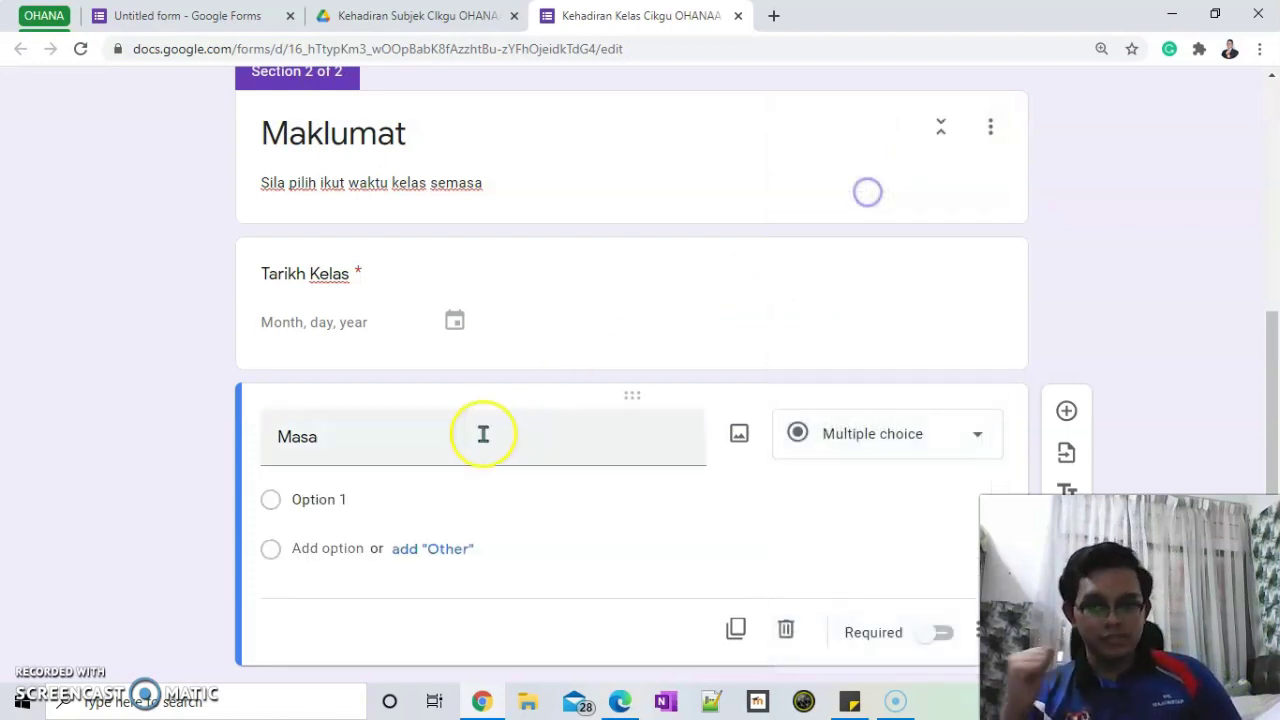
- Give the Masa question three answer options: "9-10pagi", "12-1 petang" and "2.30-4.30 petang"
click(369, 505)
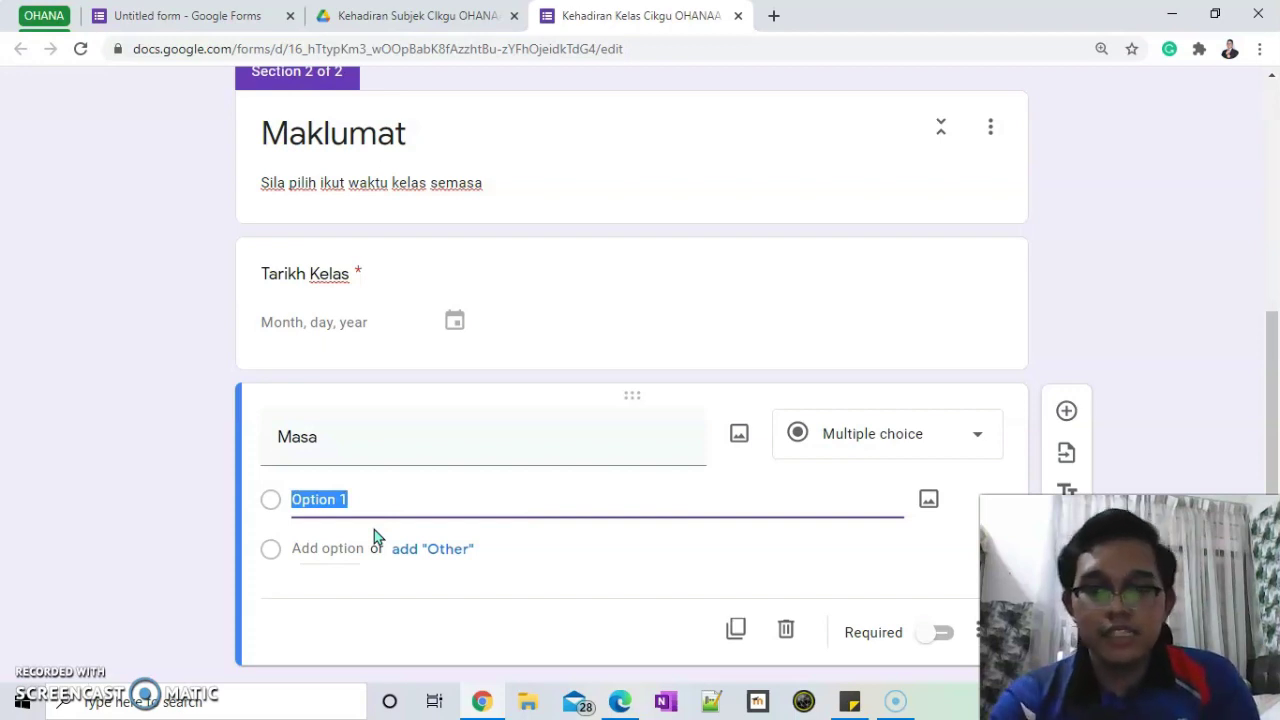
text(9)
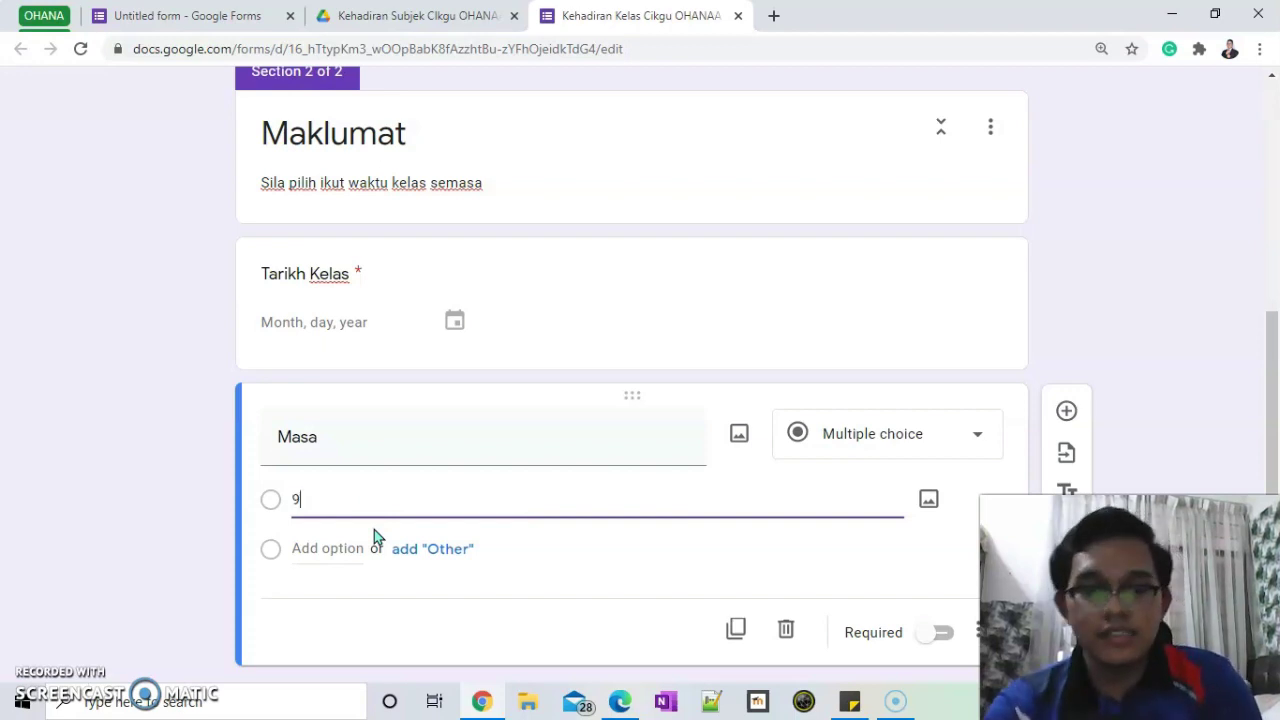
text(-10pagi)
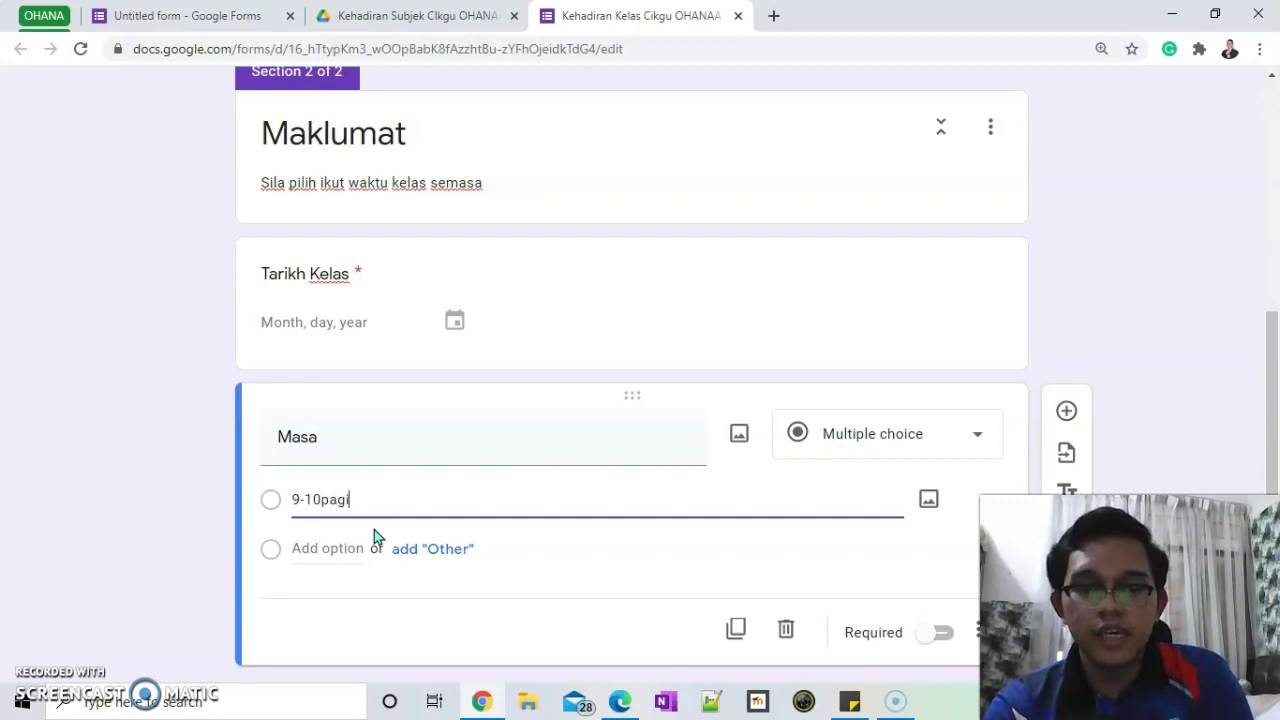
key(Return)
text(12-1)
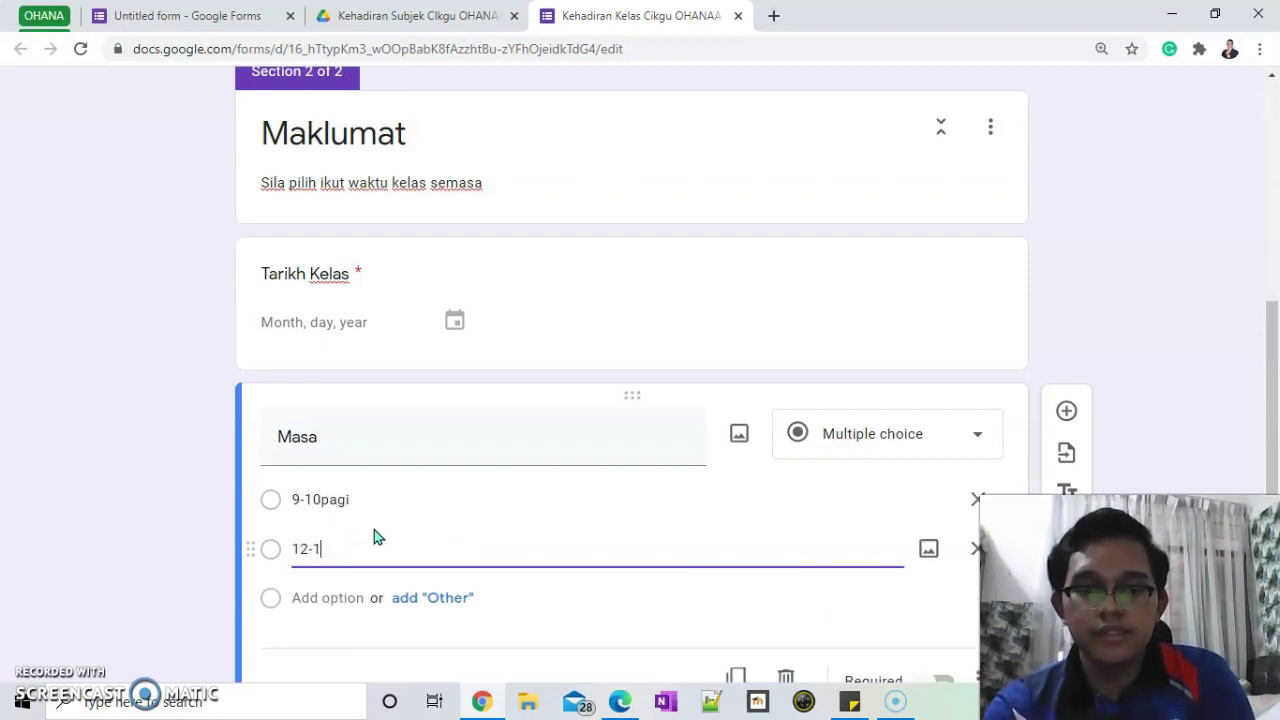
text( petang)
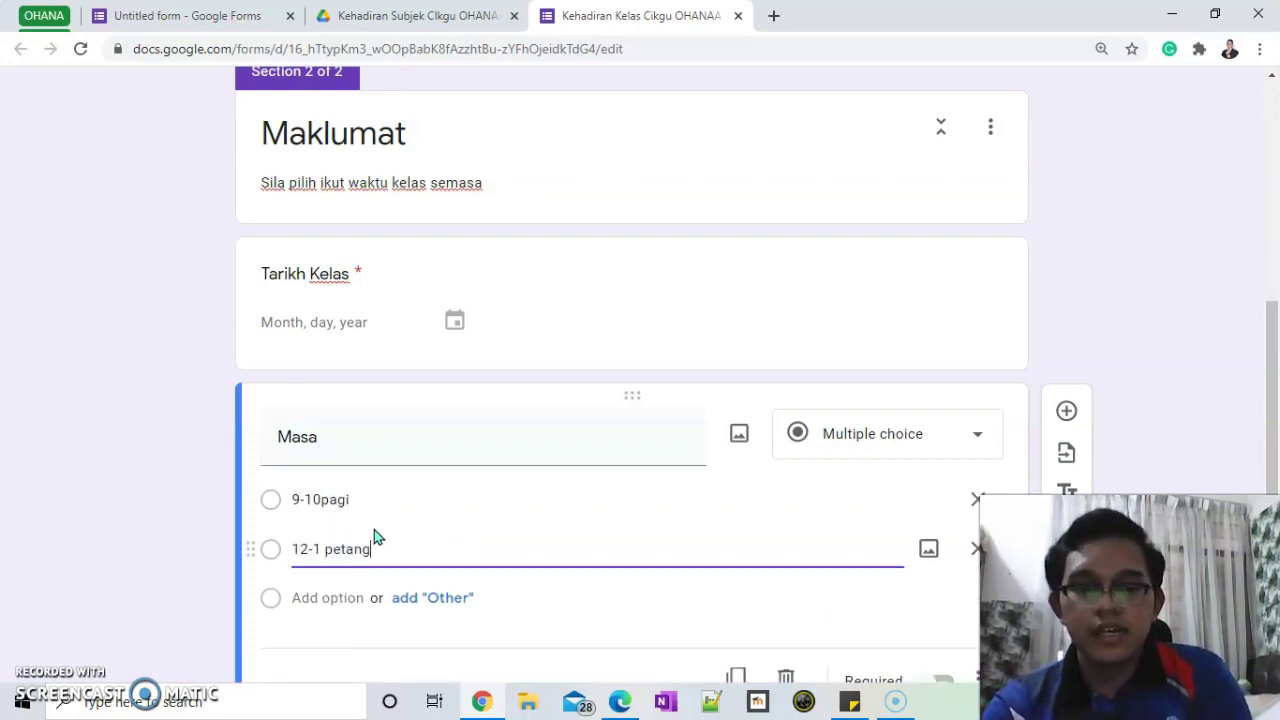
key(Return)
text(2-)
text(30-4)
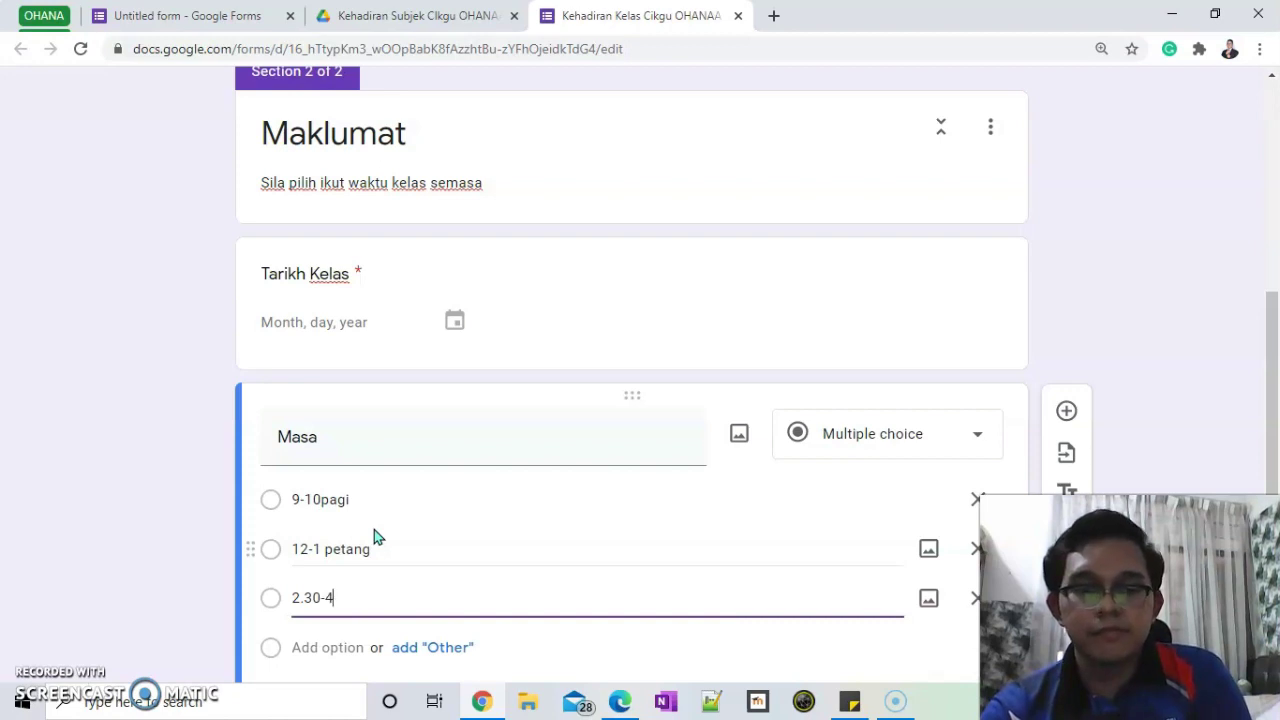
text(.30 petang)
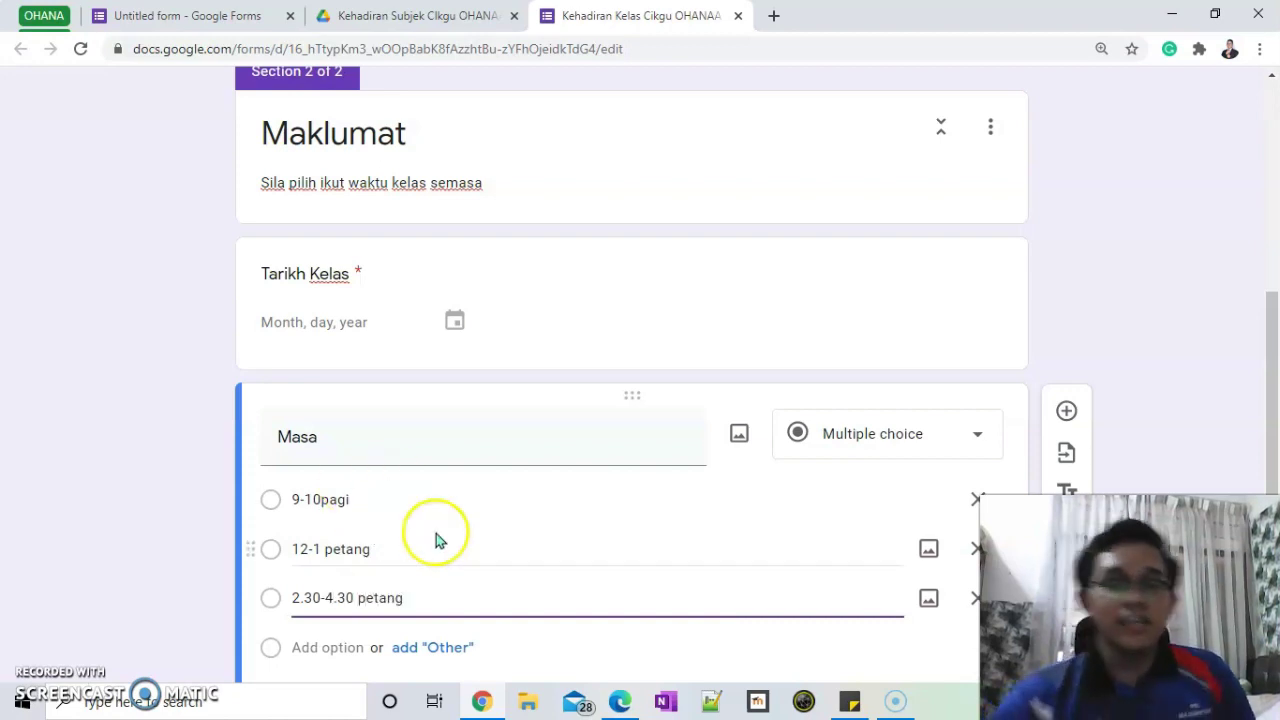
click(180, 429)
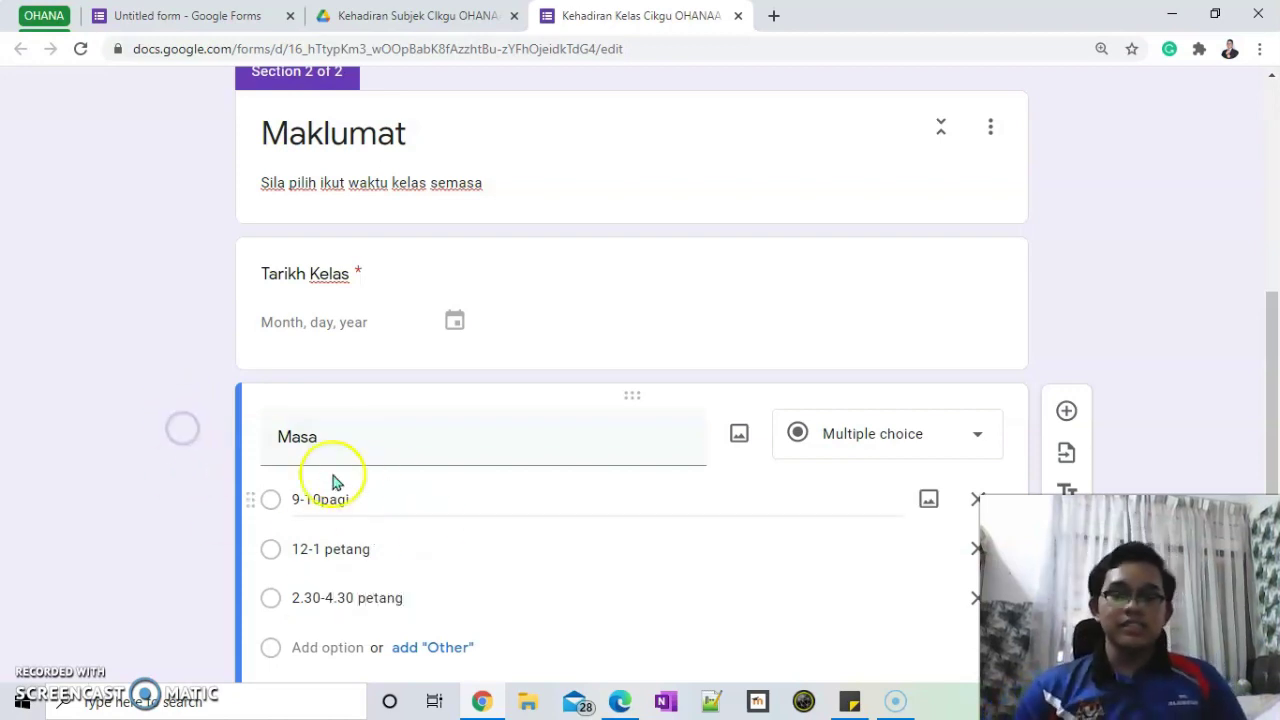
scroll(266, 517, down, 2)
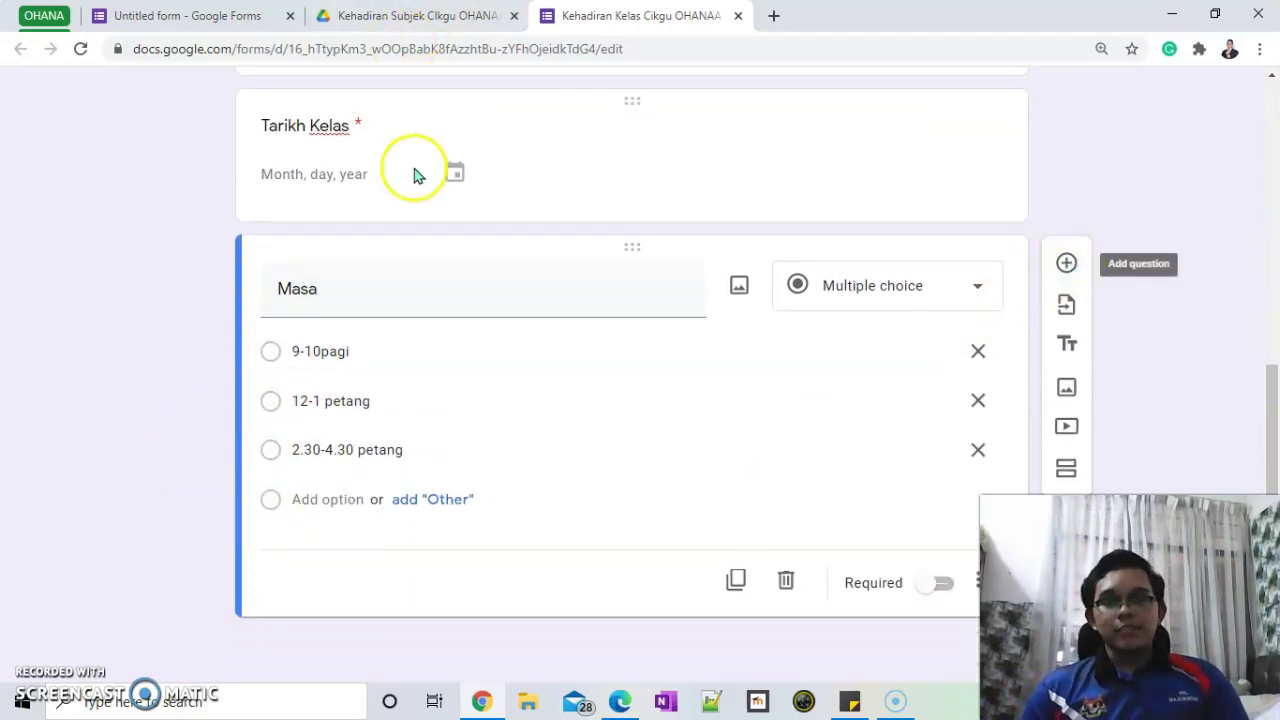
scroll(390, 240, up, 1)
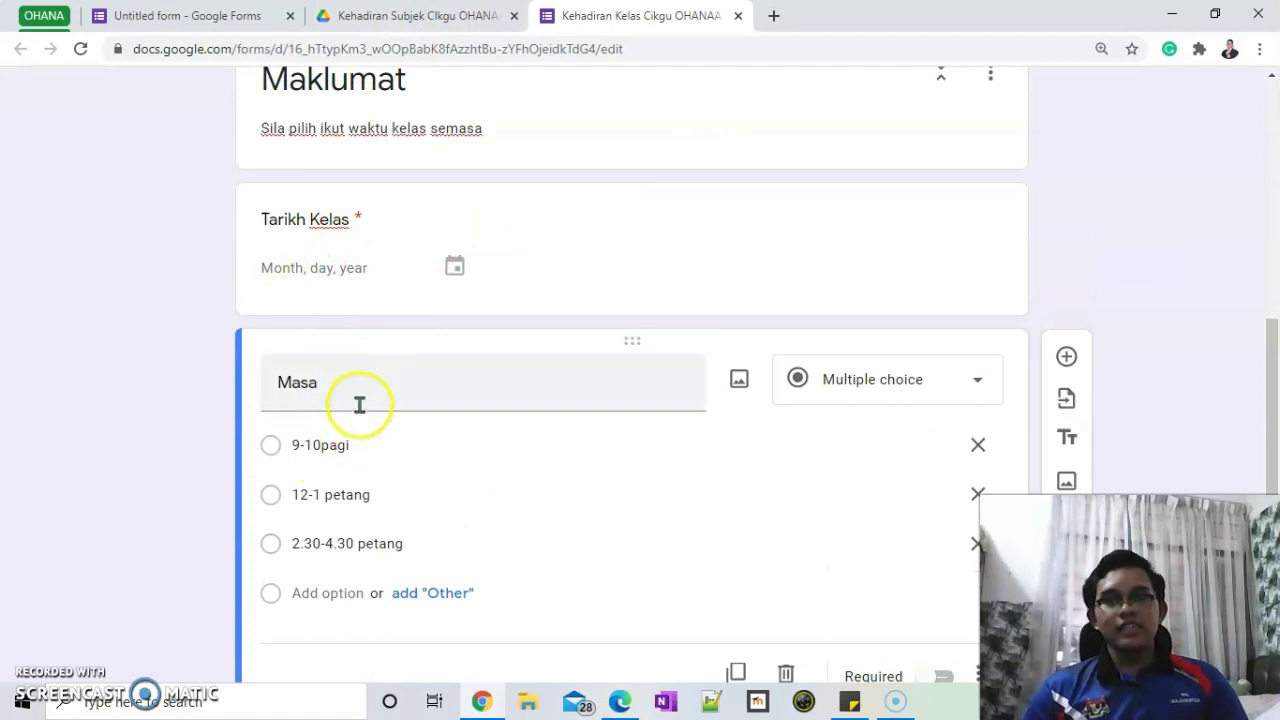
- Add a multiple-choice question titled "Kelas" below Masa, with the options 501 and 511
click(1066, 360)
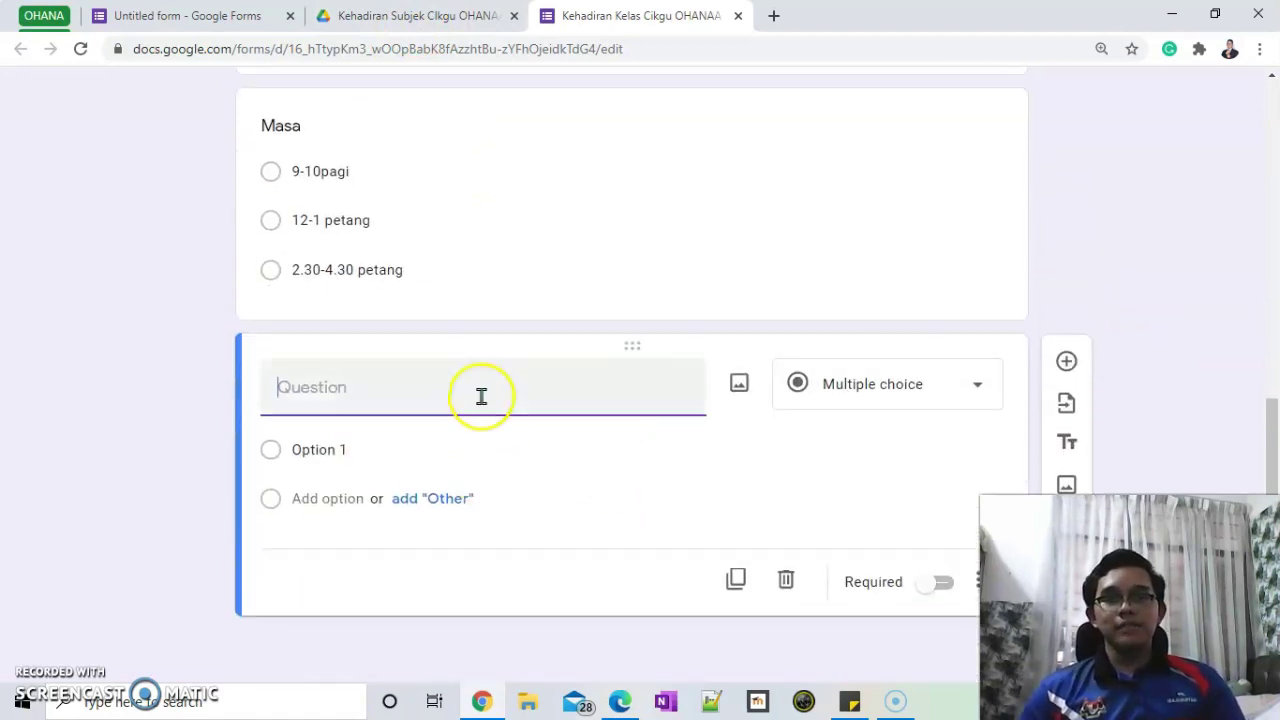
click(481, 396)
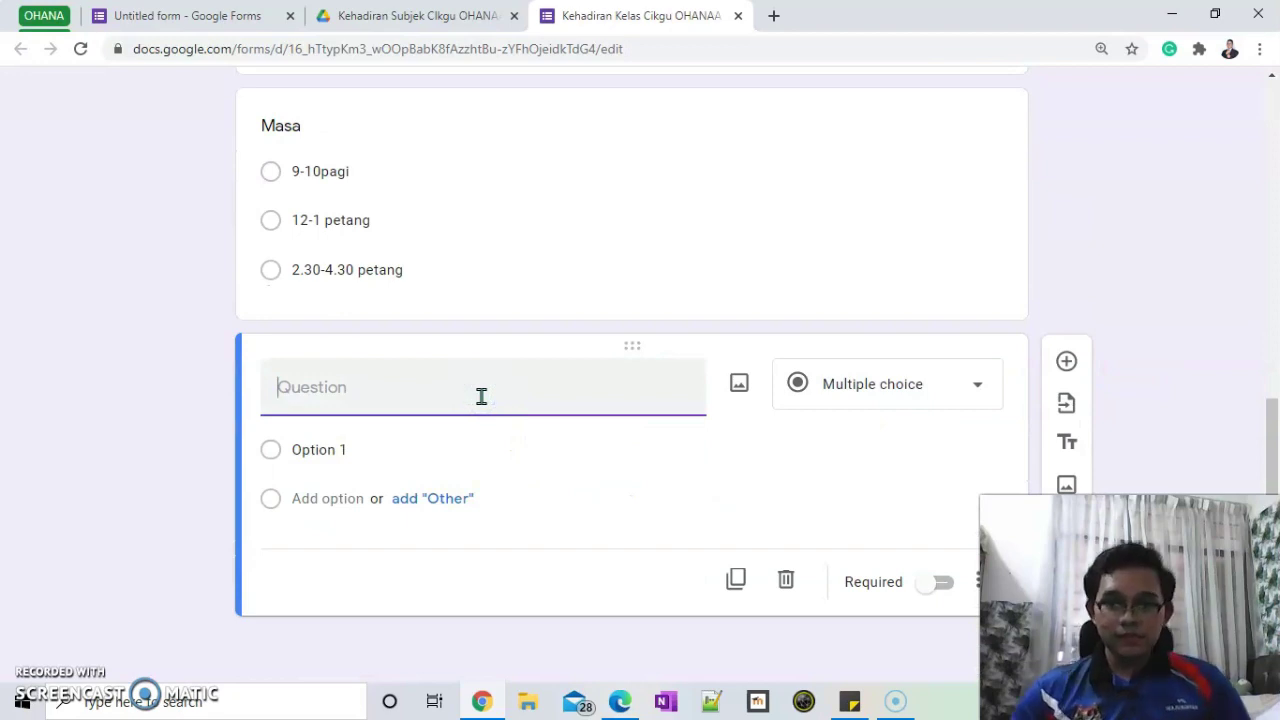
text(Kelas)
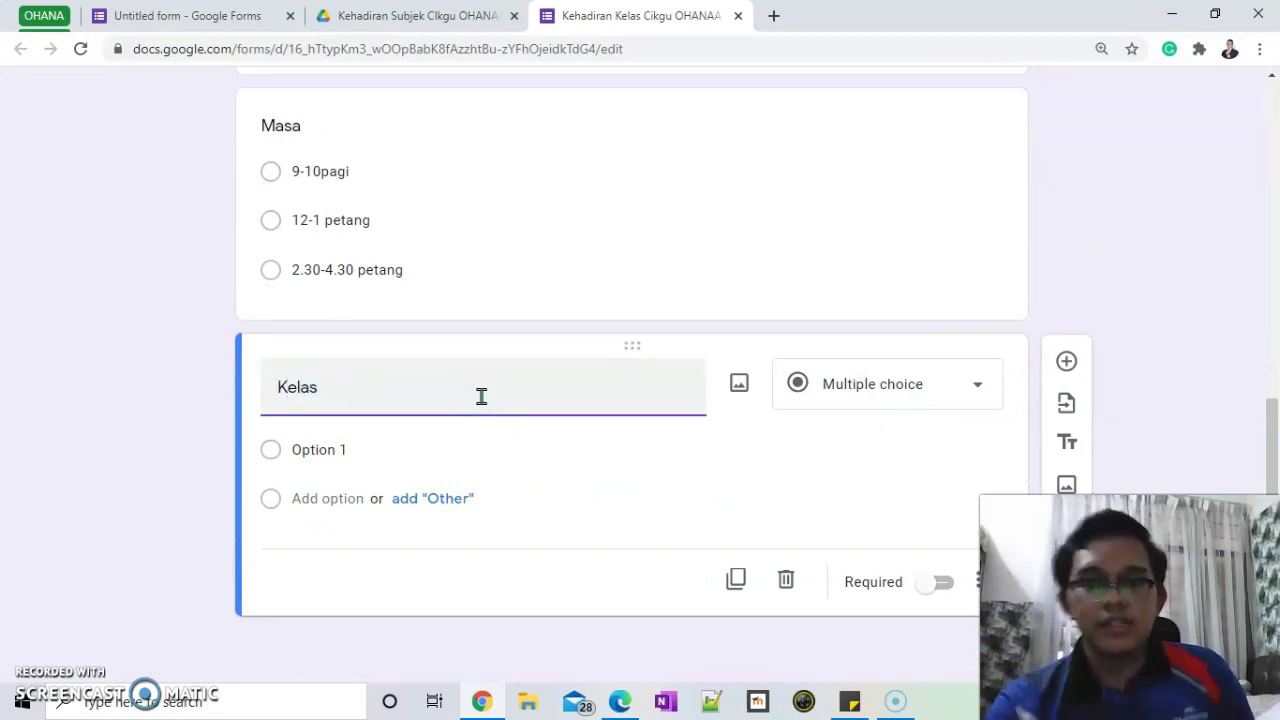
click(417, 455)
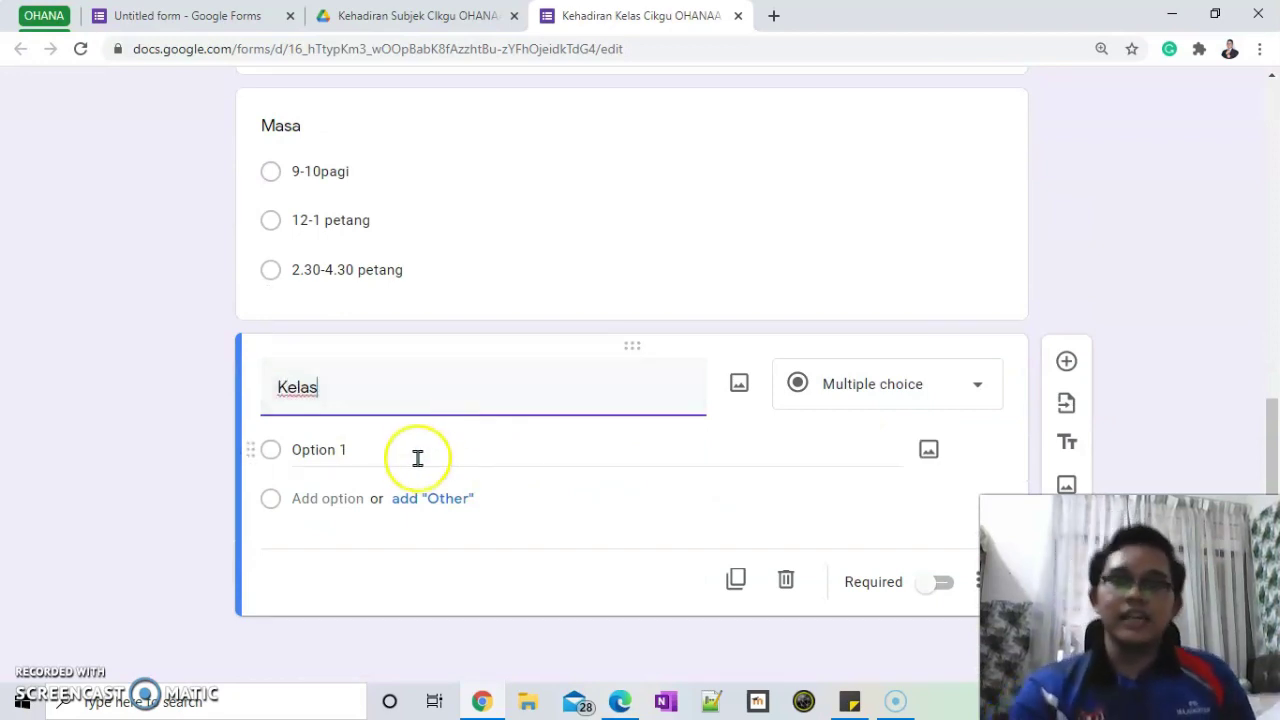
text(501)
key(Return)
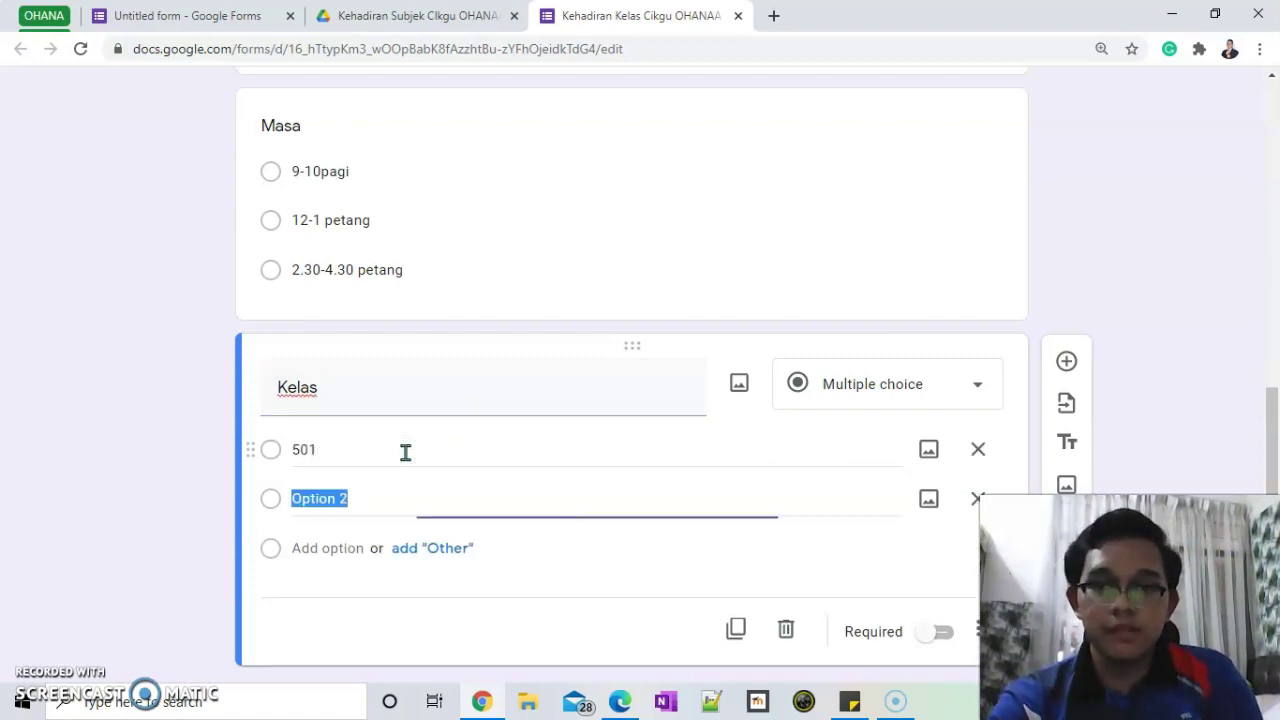
text(511)
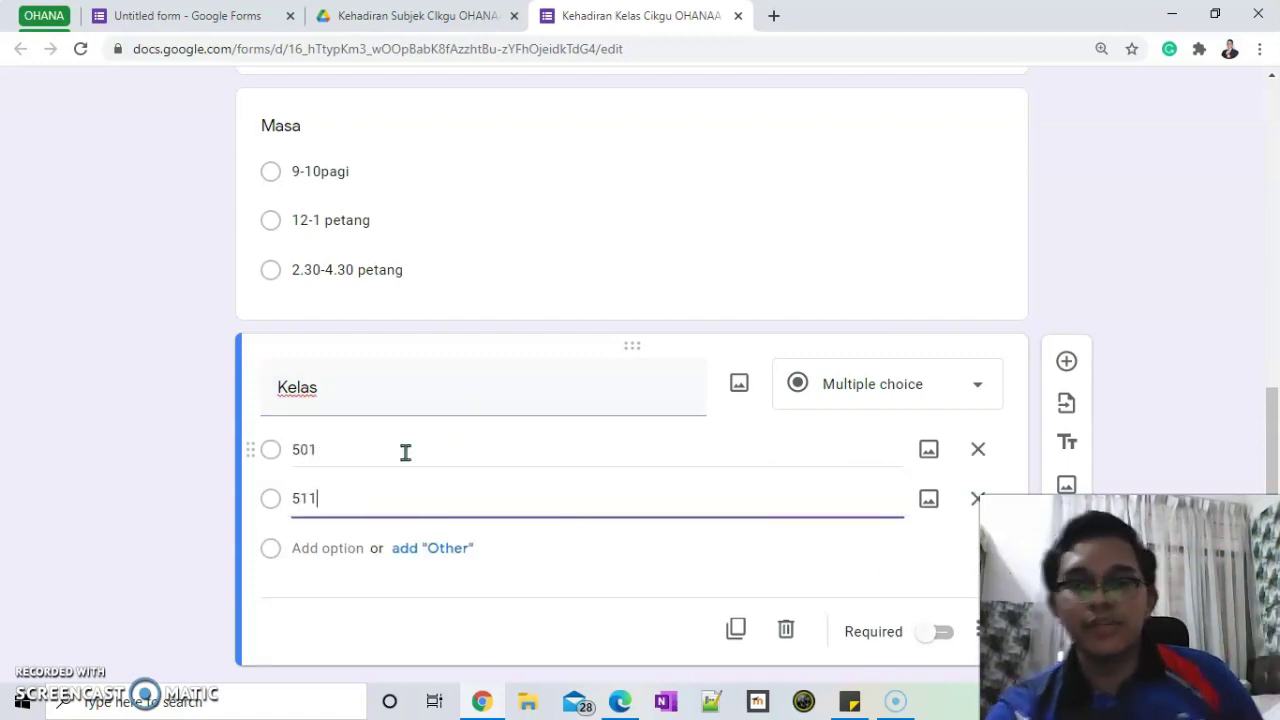
- Show a description on the Kelas question and fill it with "Sila pilih kelas anda"
scroll(486, 506, down, 1)
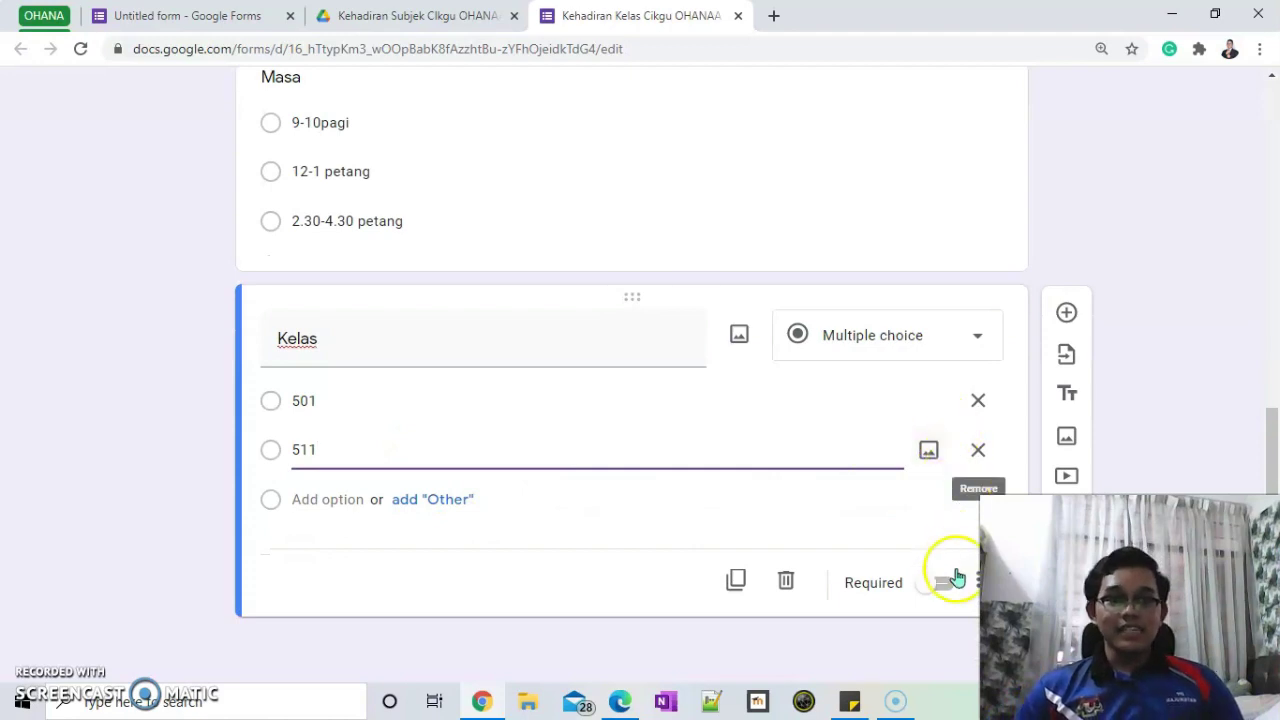
drag(1085, 610, 1085, 184)
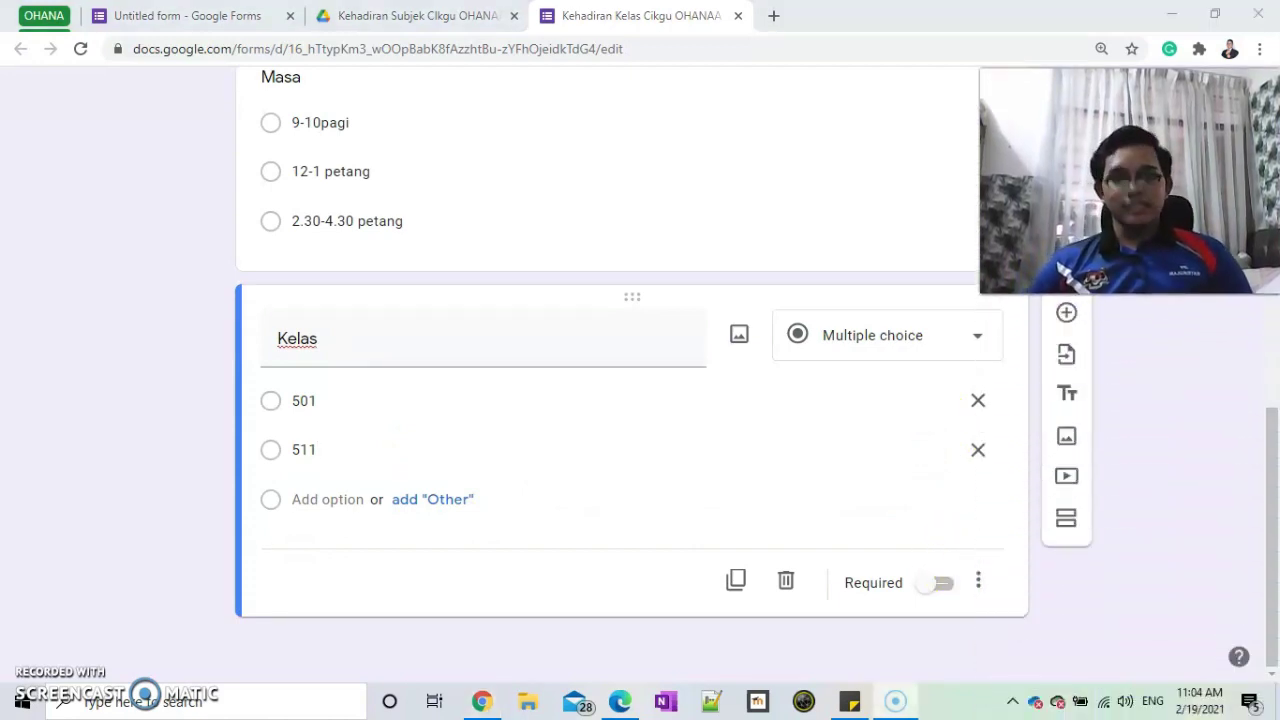
click(986, 581)
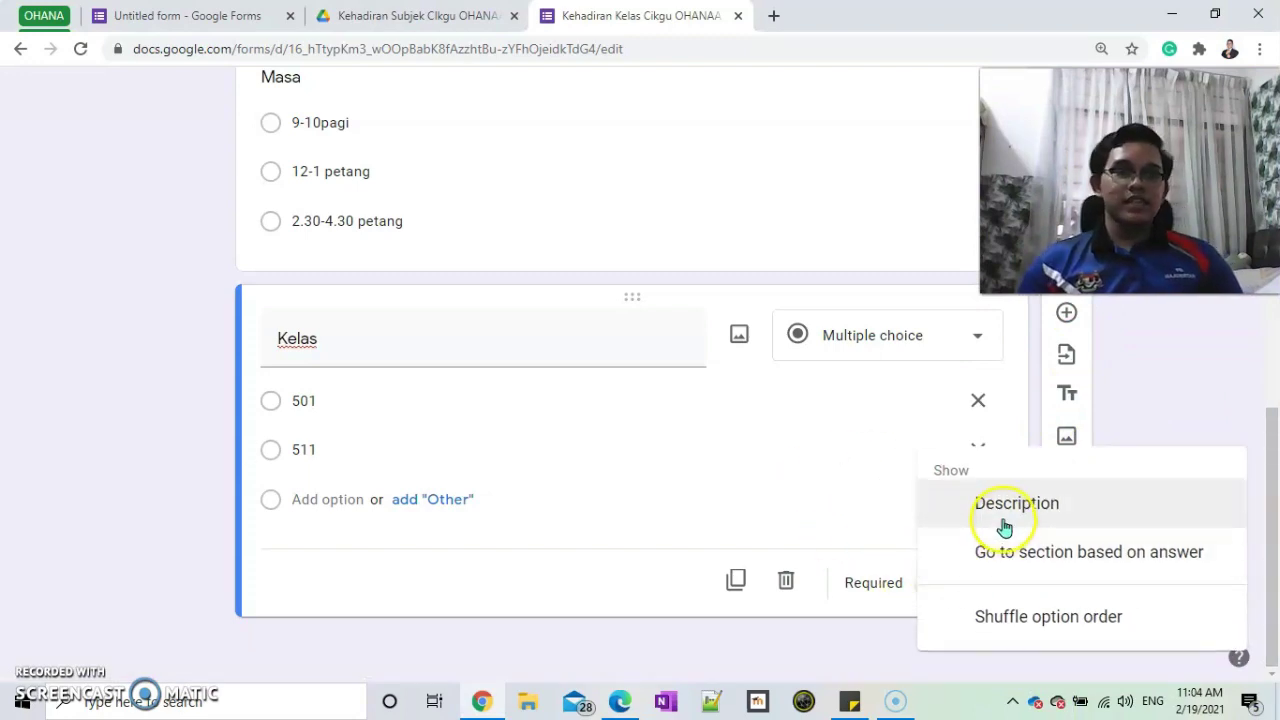
click(1004, 528)
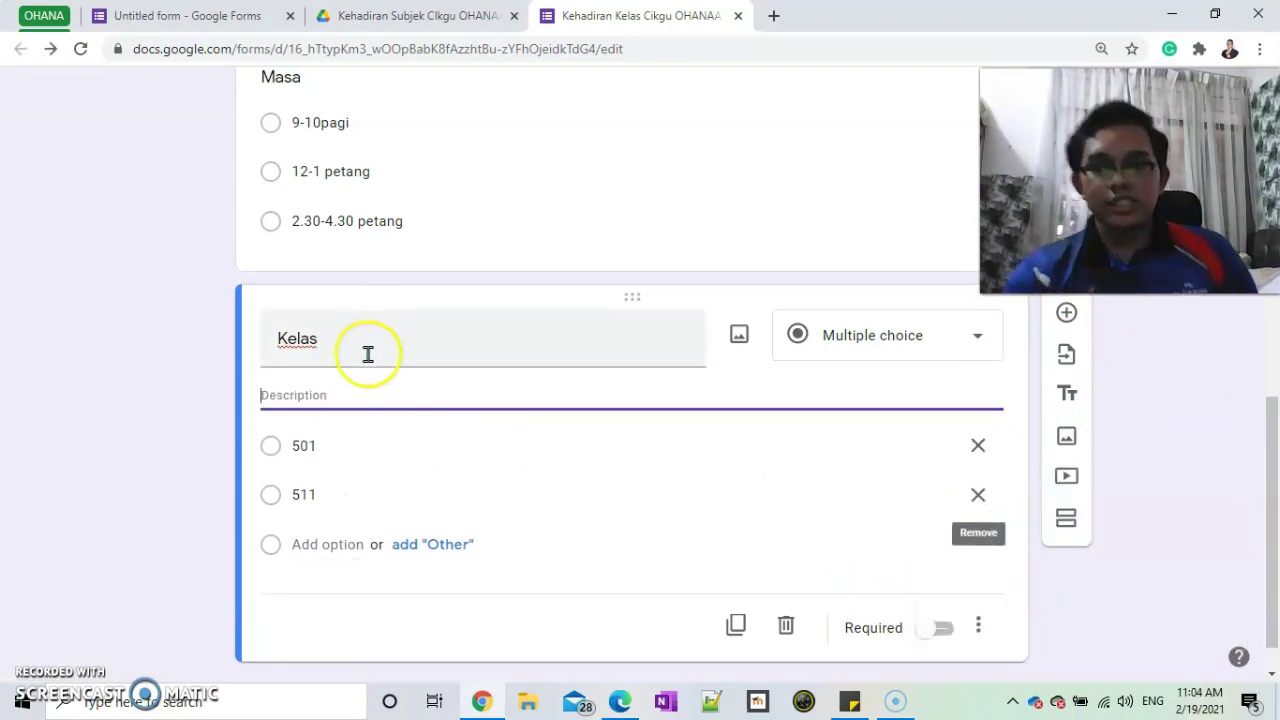
text(s anda)
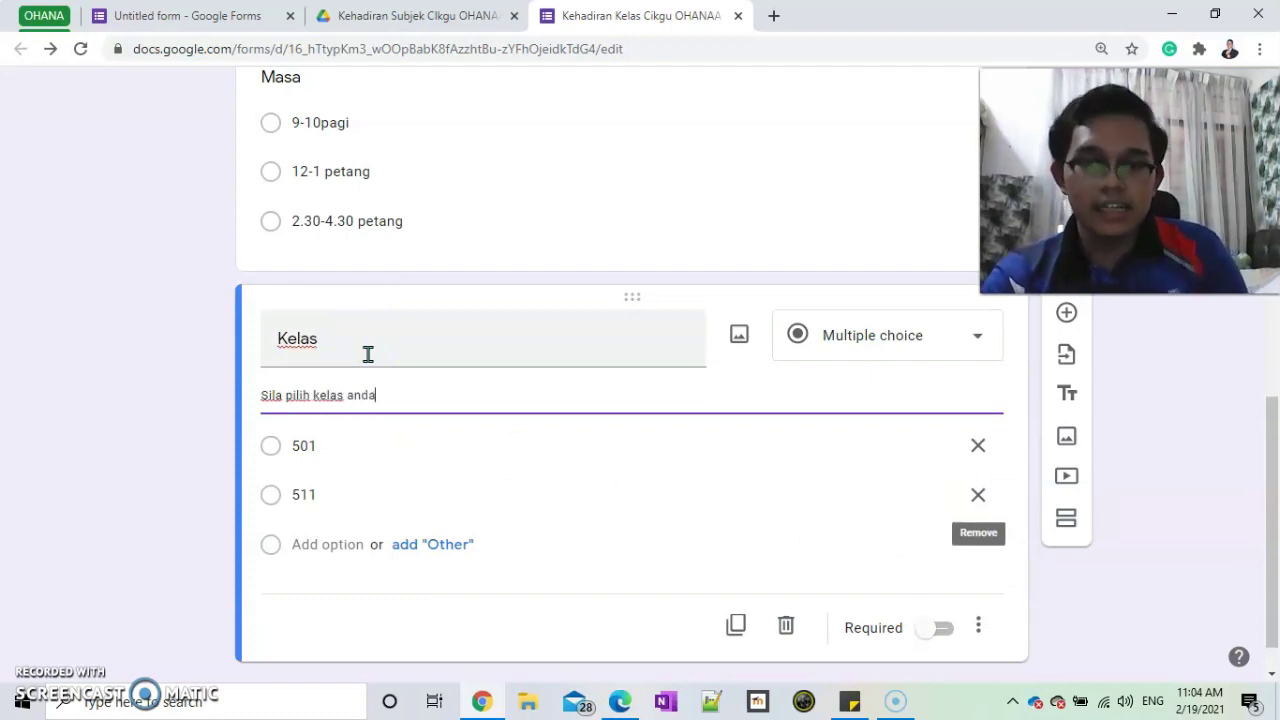
- Enable going to a section based on the answer for the Kelas question
click(979, 626)
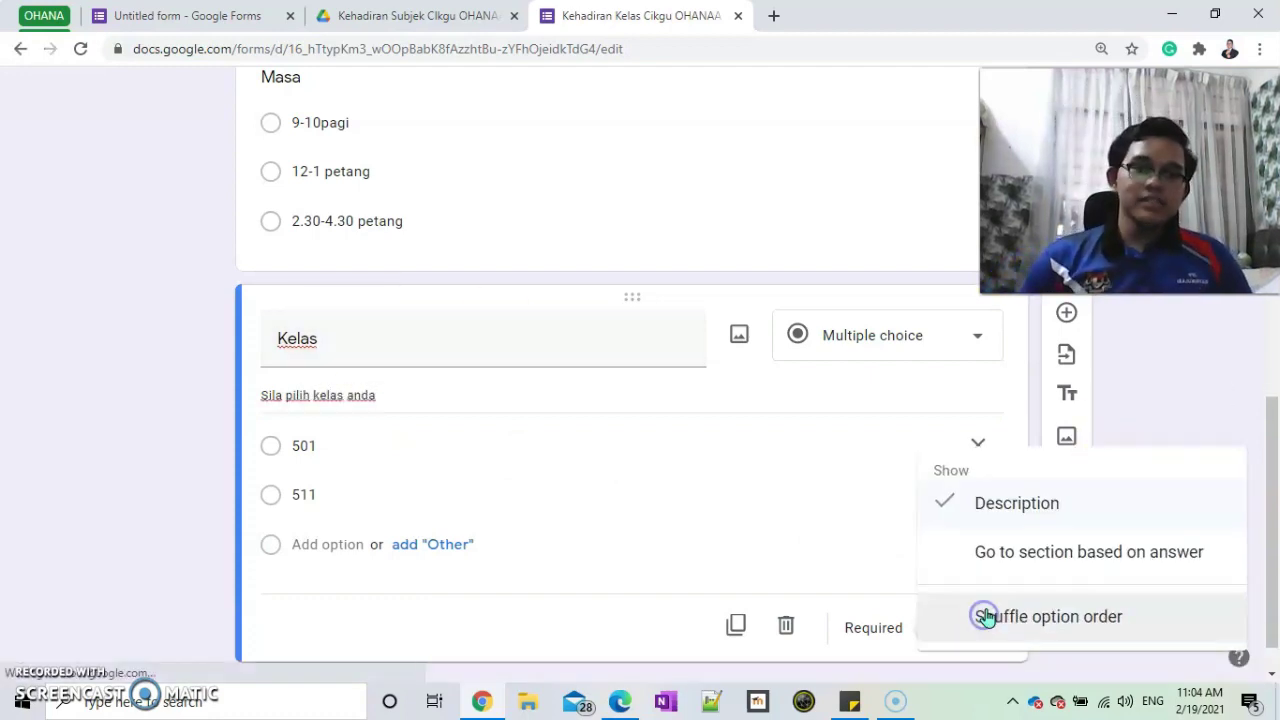
click(994, 552)
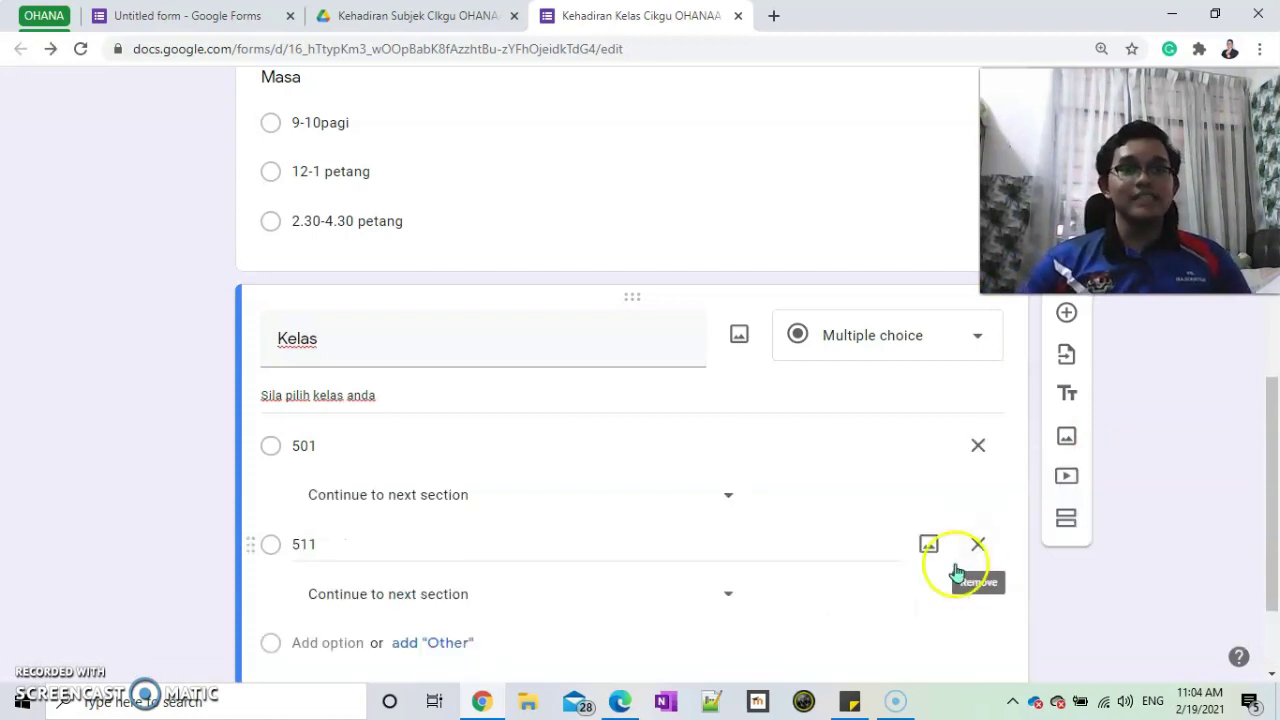
scroll(757, 486, down, 2)
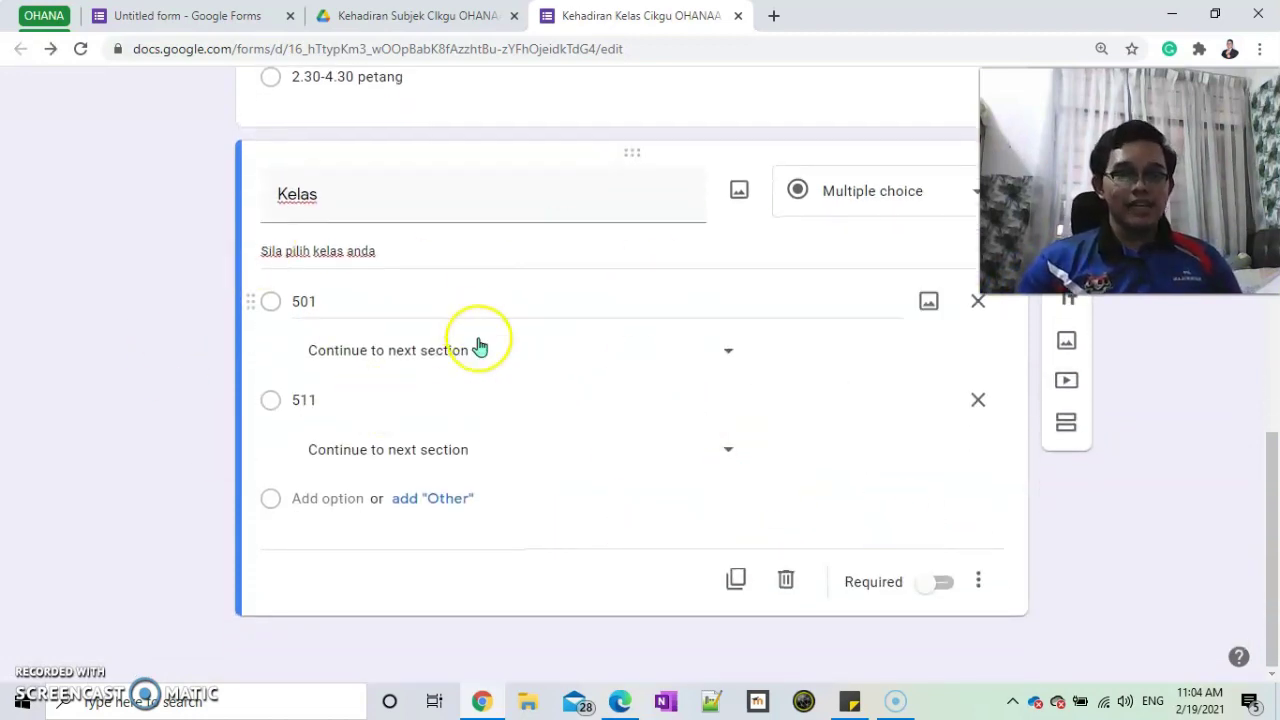
scroll(574, 366, up, 1)
scroll(600, 466, up, 1)
scroll(609, 466, down, 2)
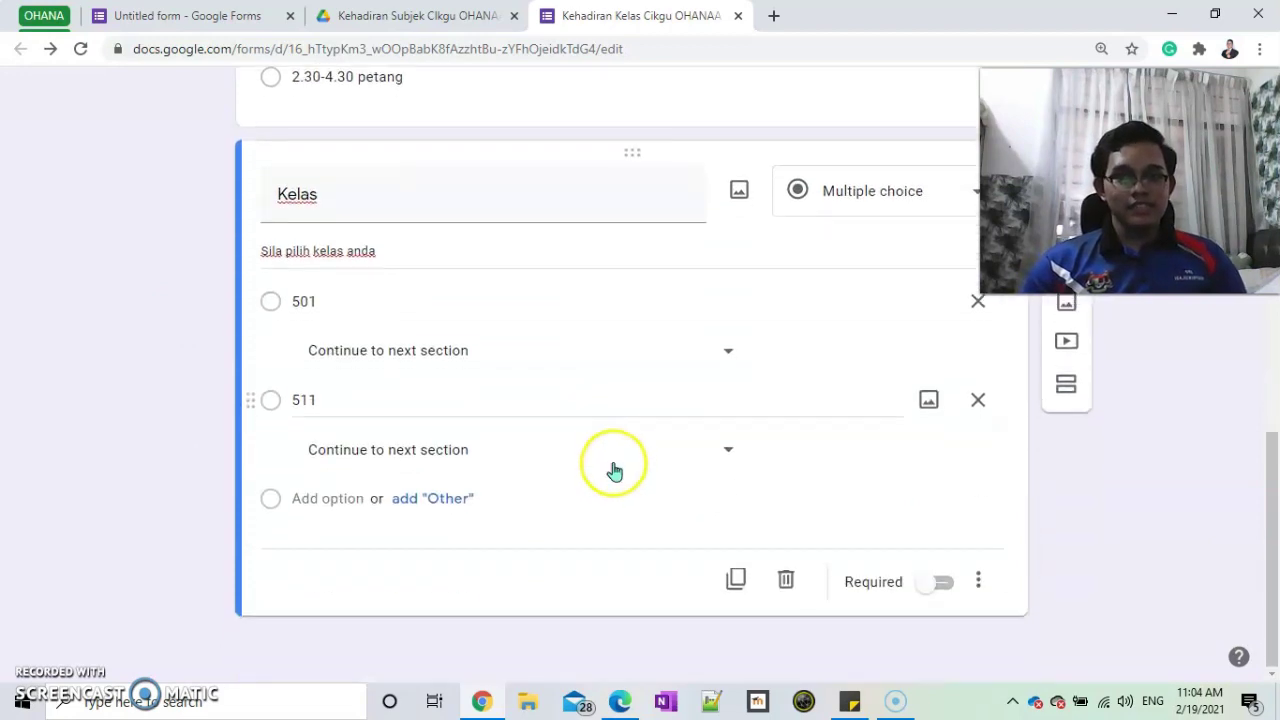
scroll(640, 468, up, 2)
scroll(1040, 520, down, 3)
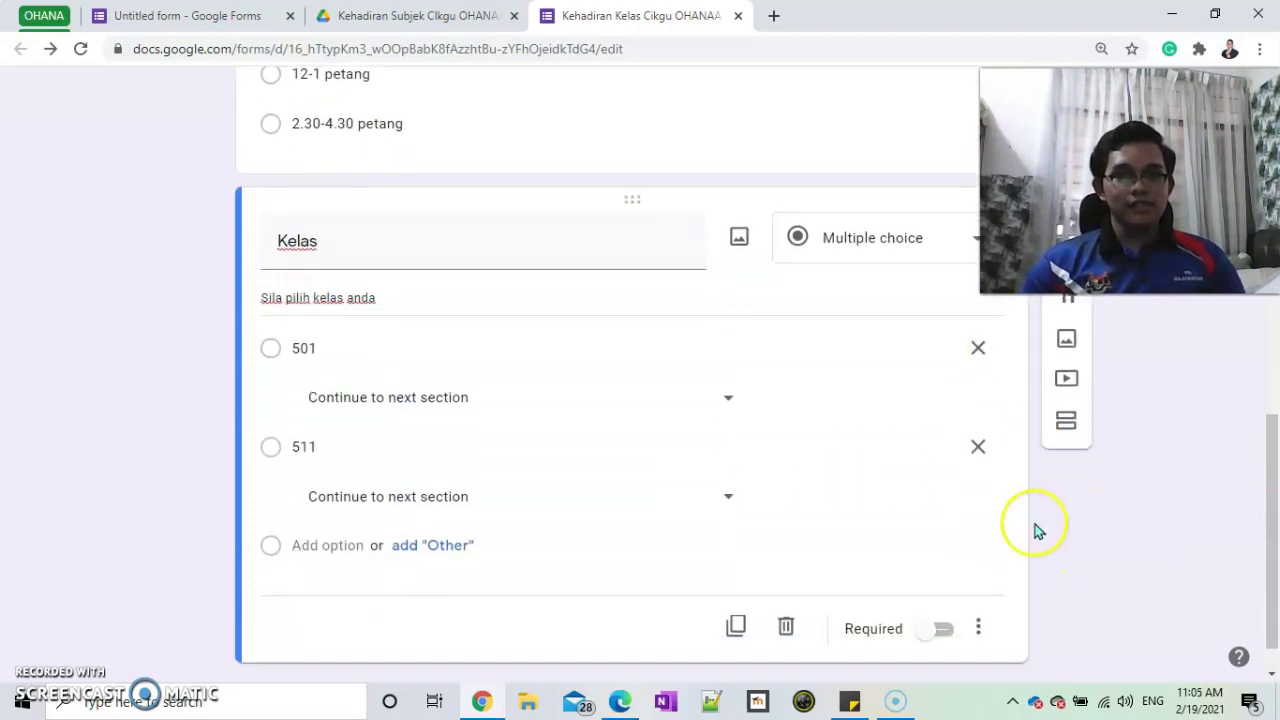
- Add a new section after the Kelas question and title it "Pelajar 501"
click(1064, 428)
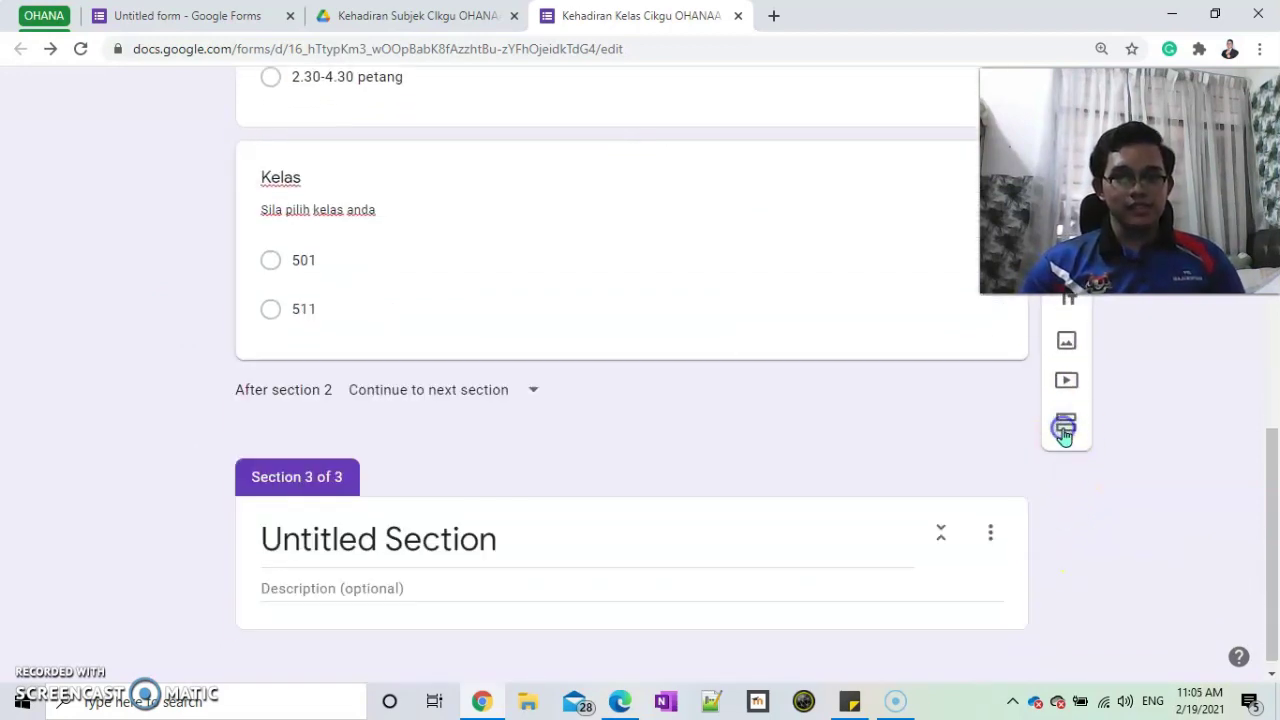
click(502, 509)
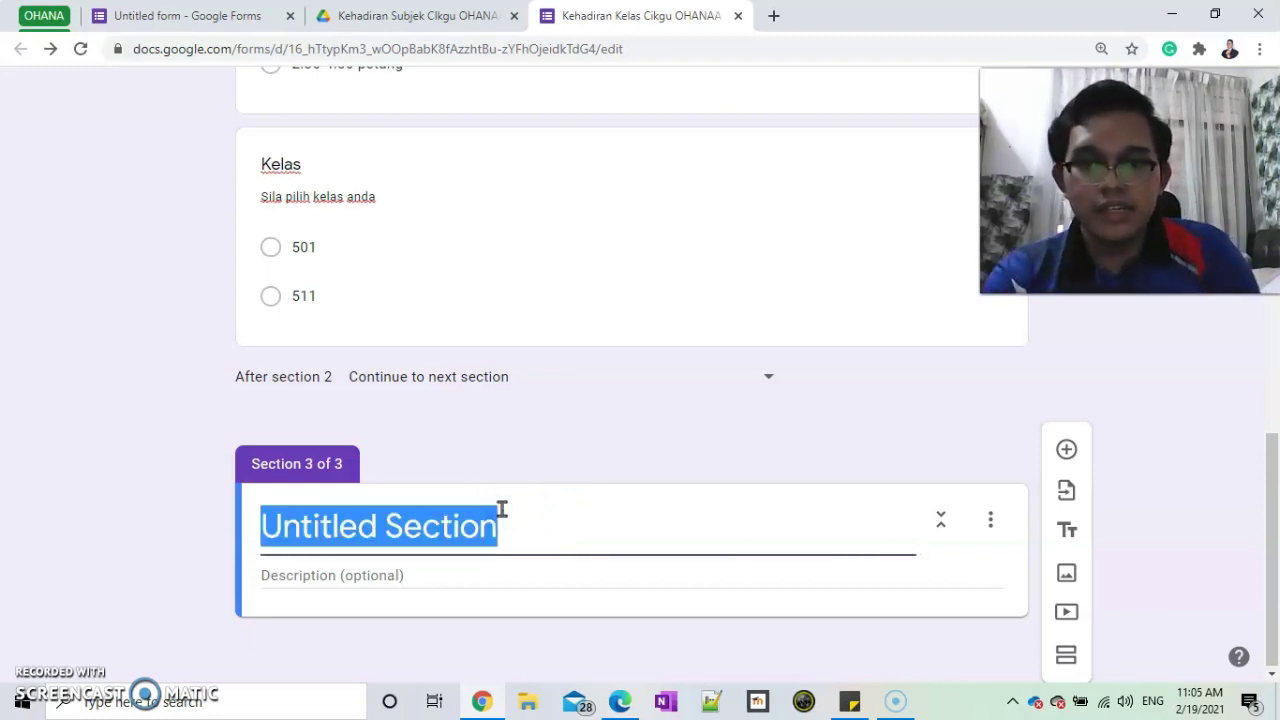
text(5)
key(BackSpace)
text(Pelajar 501)
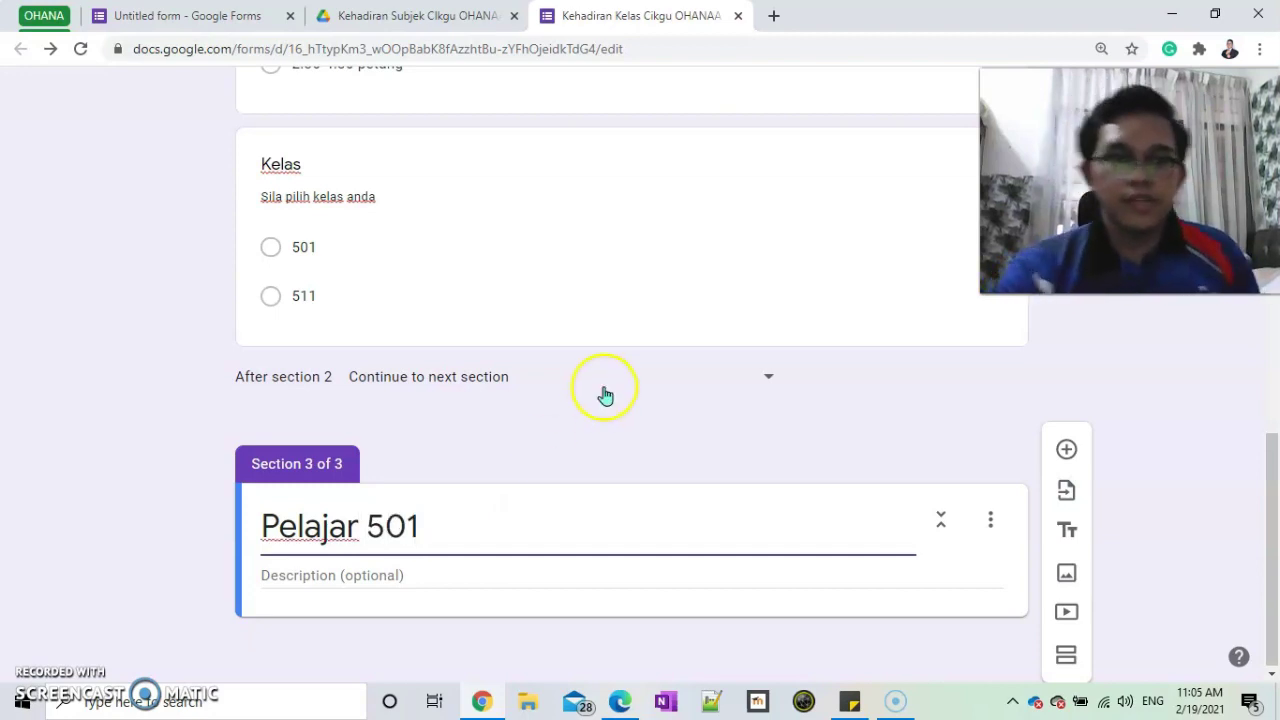
- Add a Dropdown question "Nama" and a Short answer question "Nombor Pelajar/ Nombor Matrik" to the Pelajar 501 section
click(1063, 449)
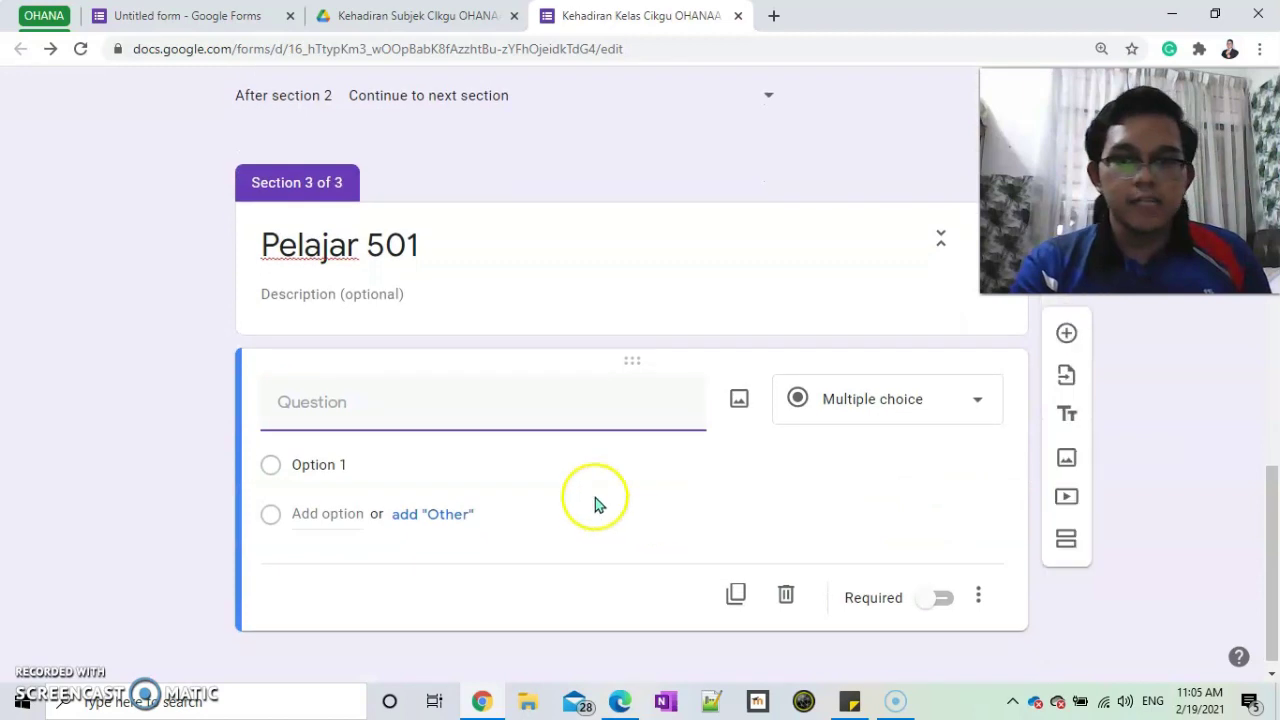
click(419, 399)
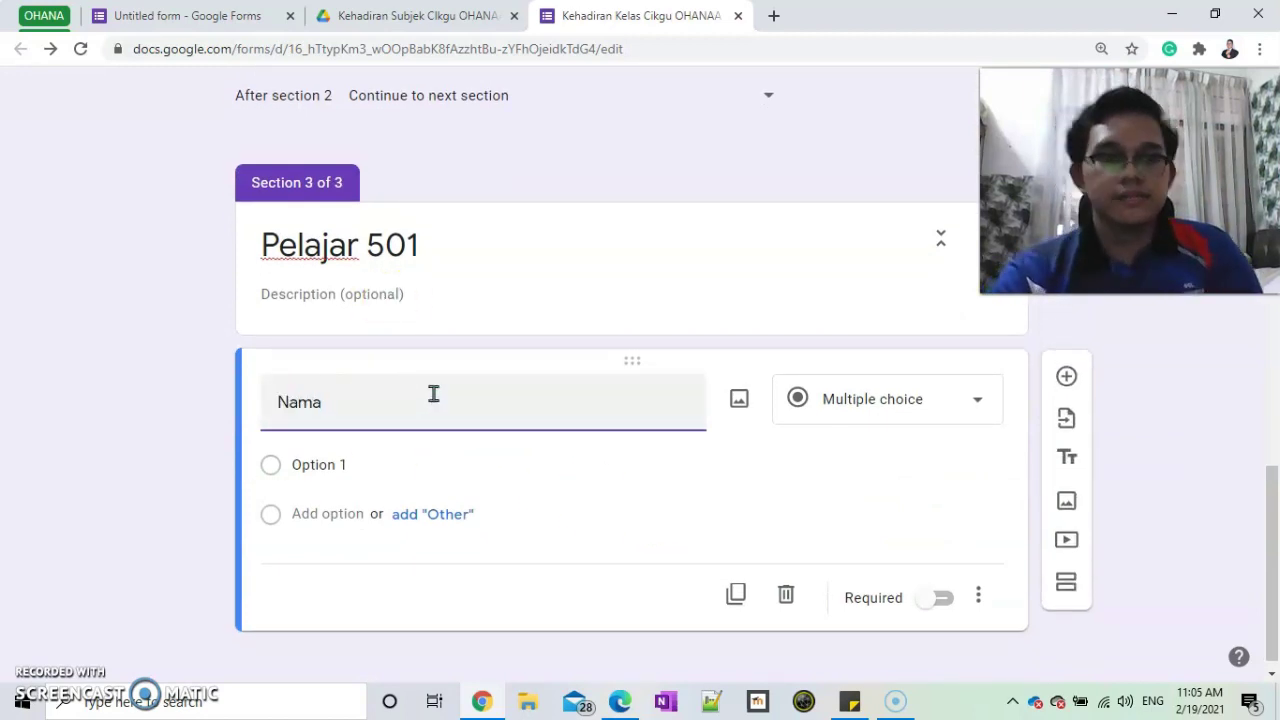
click(949, 425)
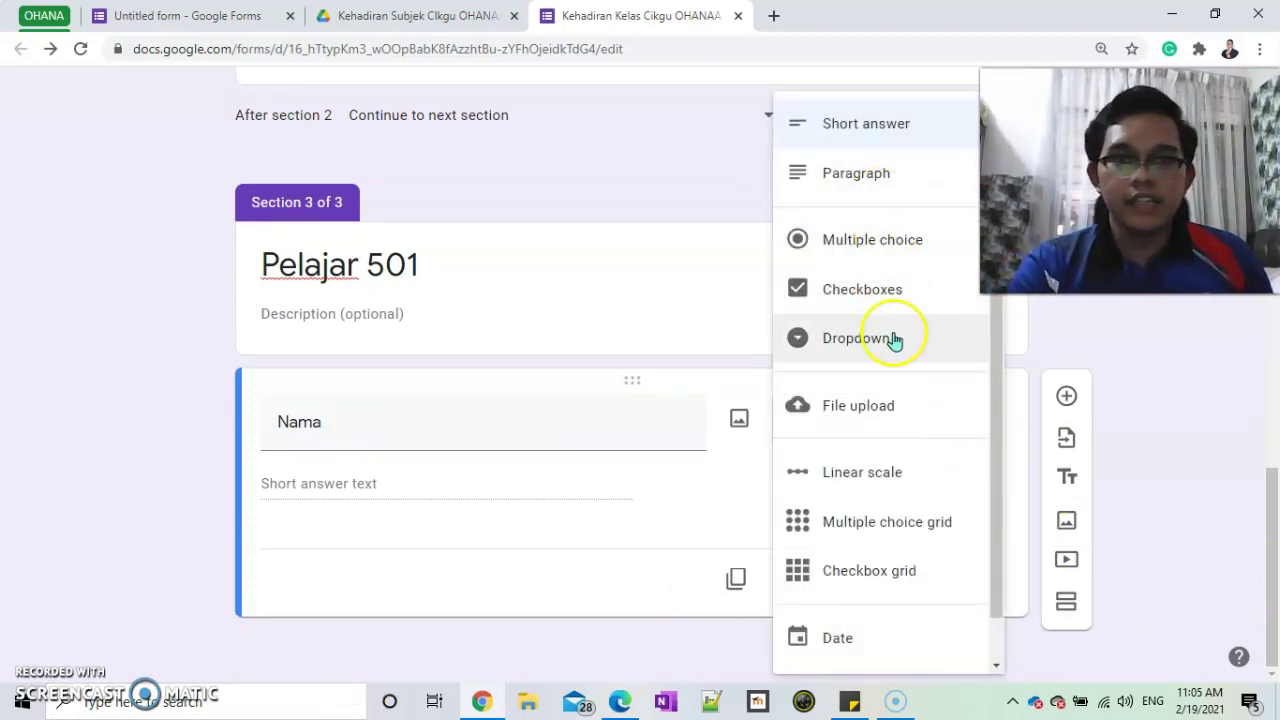
click(894, 337)
click(1064, 398)
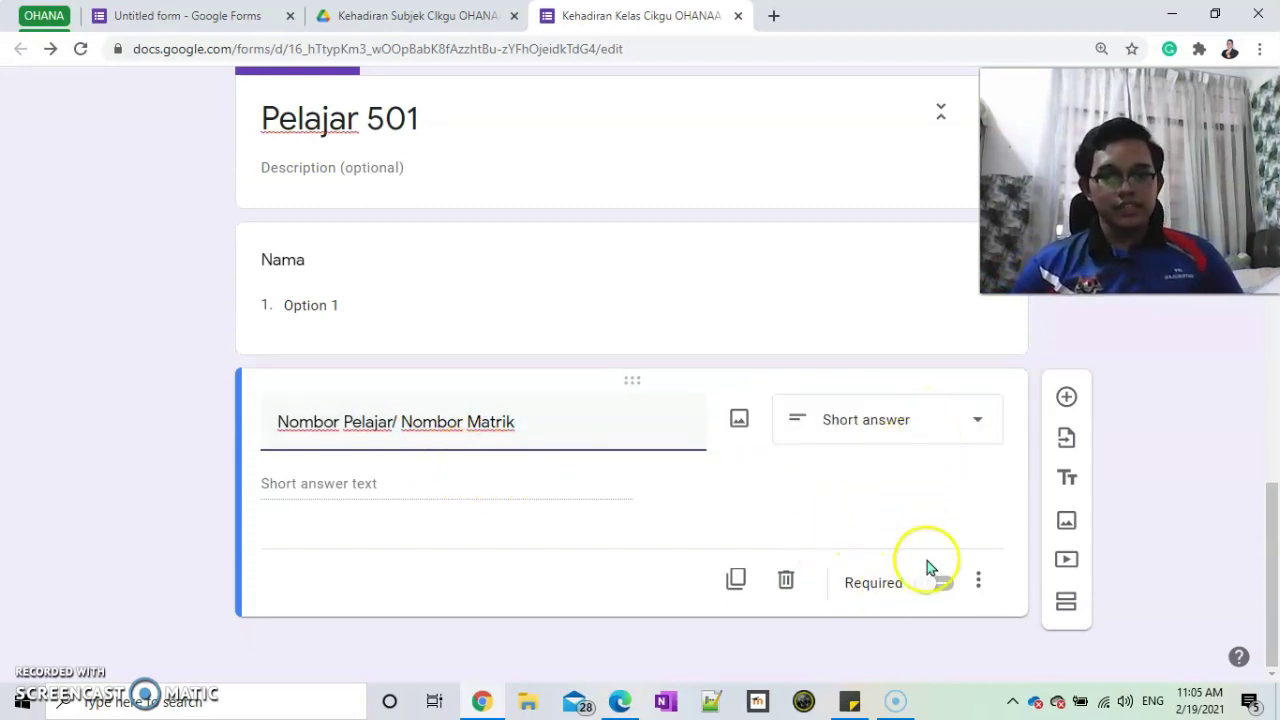
- Duplicate the Pelajar 501 section together with its two questions
scroll(857, 429, up, 3)
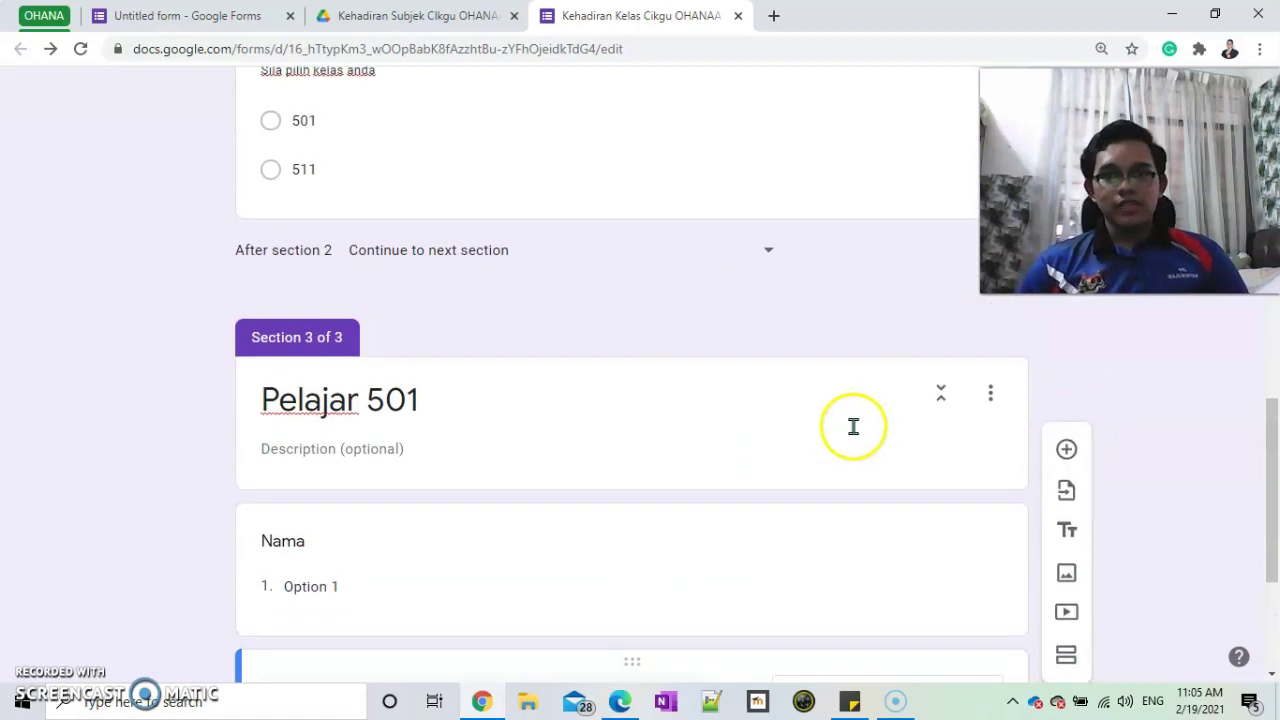
click(716, 389)
click(320, 340)
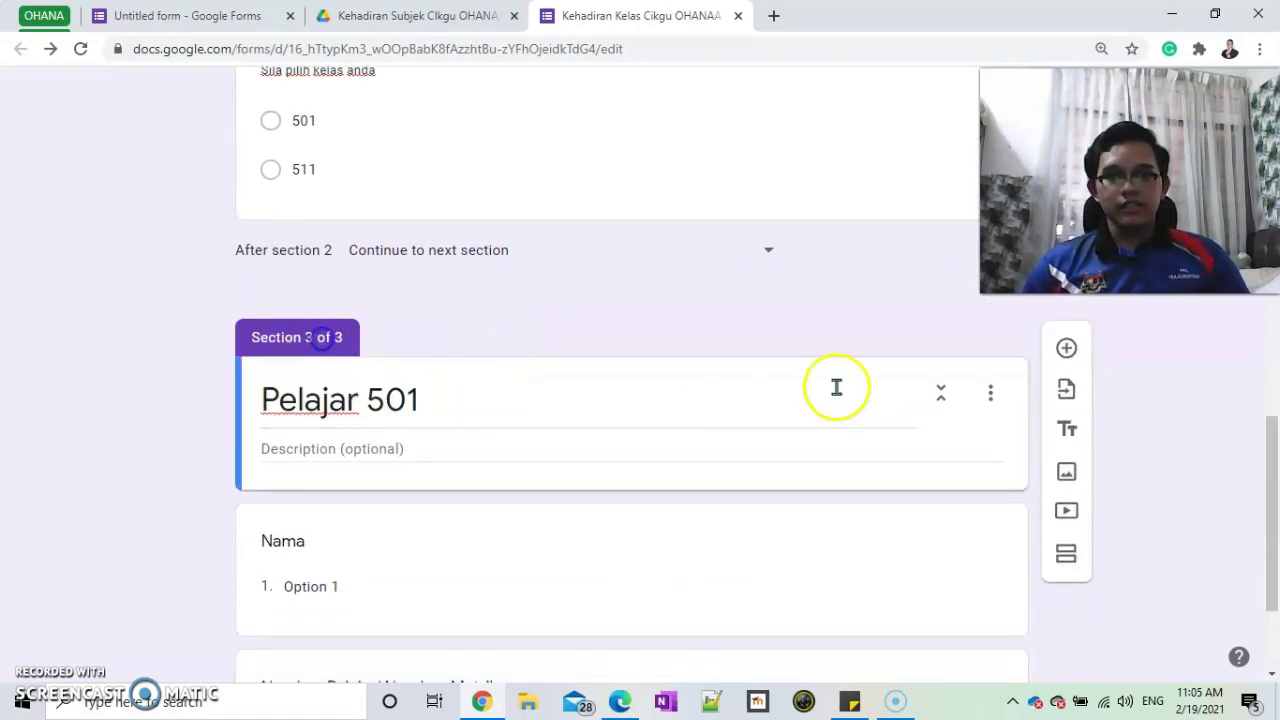
click(990, 394)
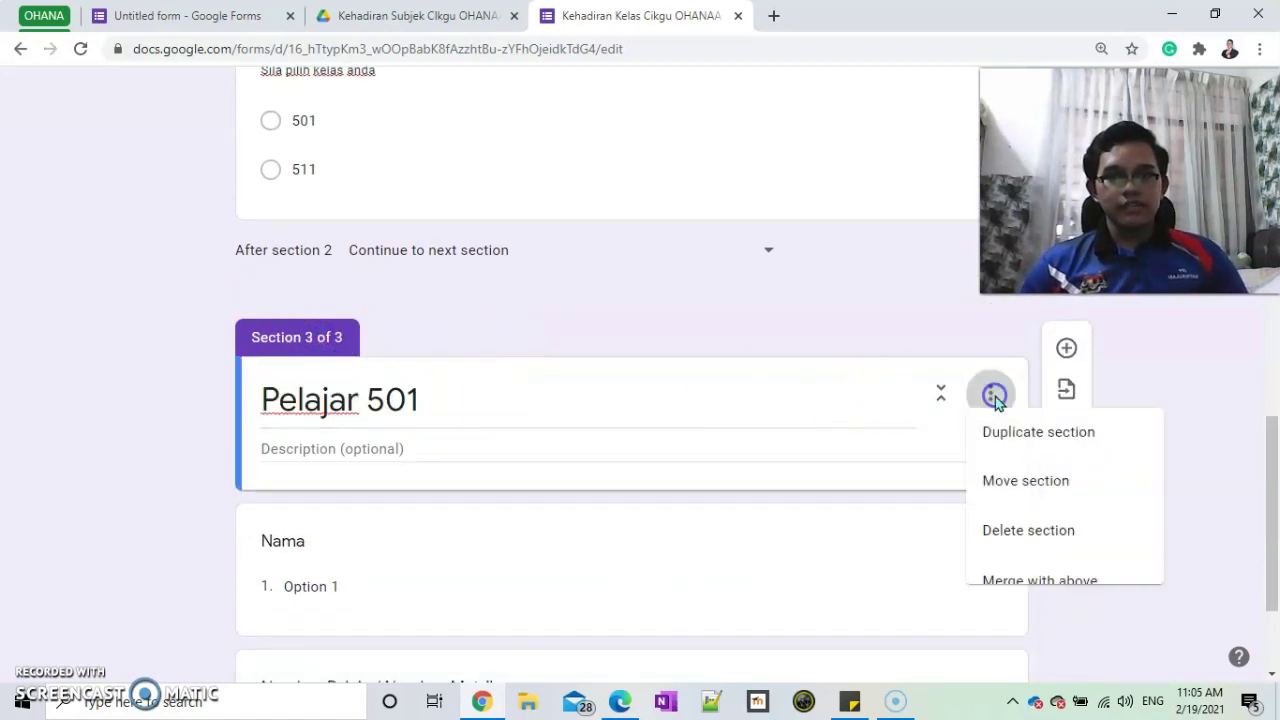
click(1013, 451)
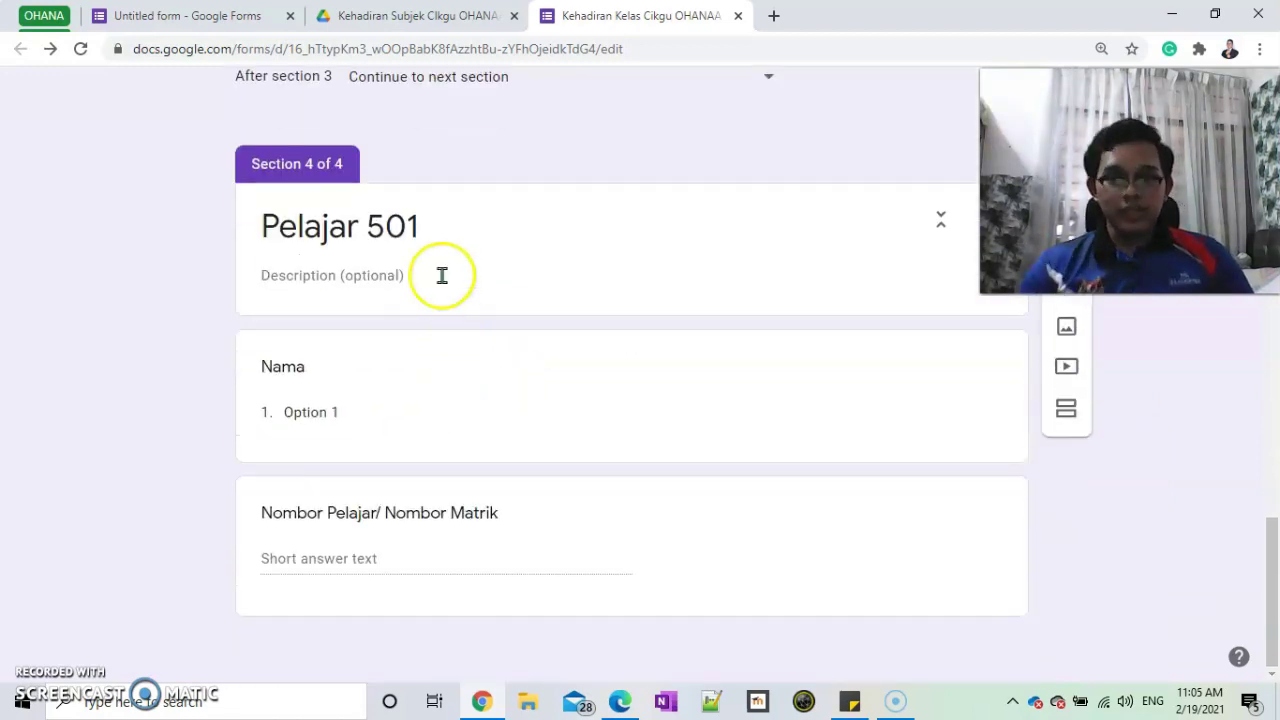
- Rename the duplicated fourth section as "Pelajar 511"
click(429, 231)
click(423, 229)
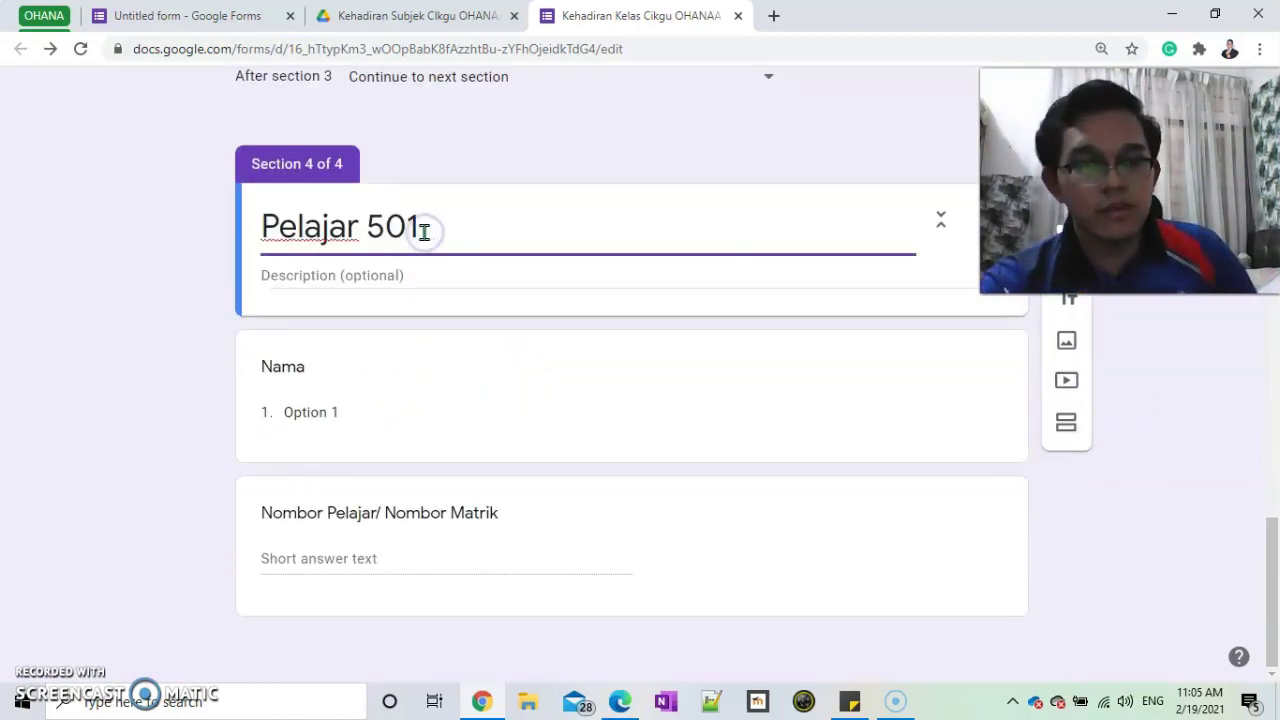
key(BackSpace)
key(BackSpace)
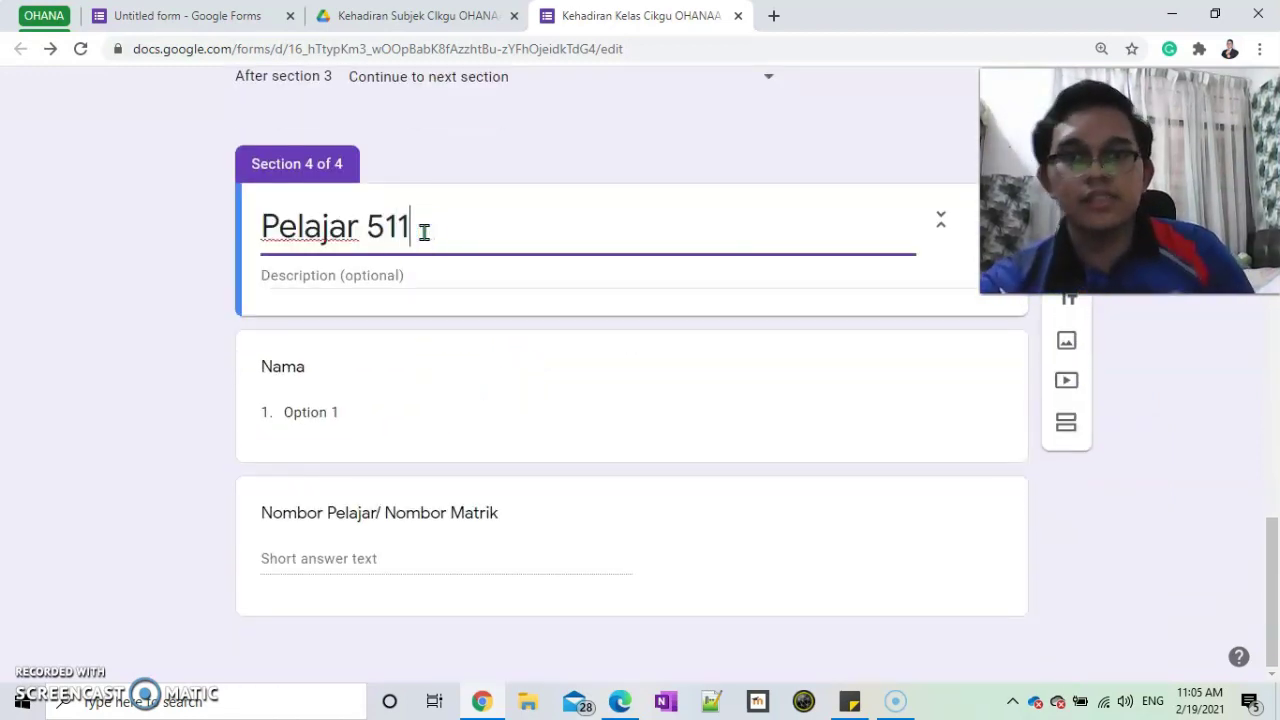
- Fill the Nama dropdown in the Pelajar 501 section with four short student names as options
scroll(509, 285, up, 4)
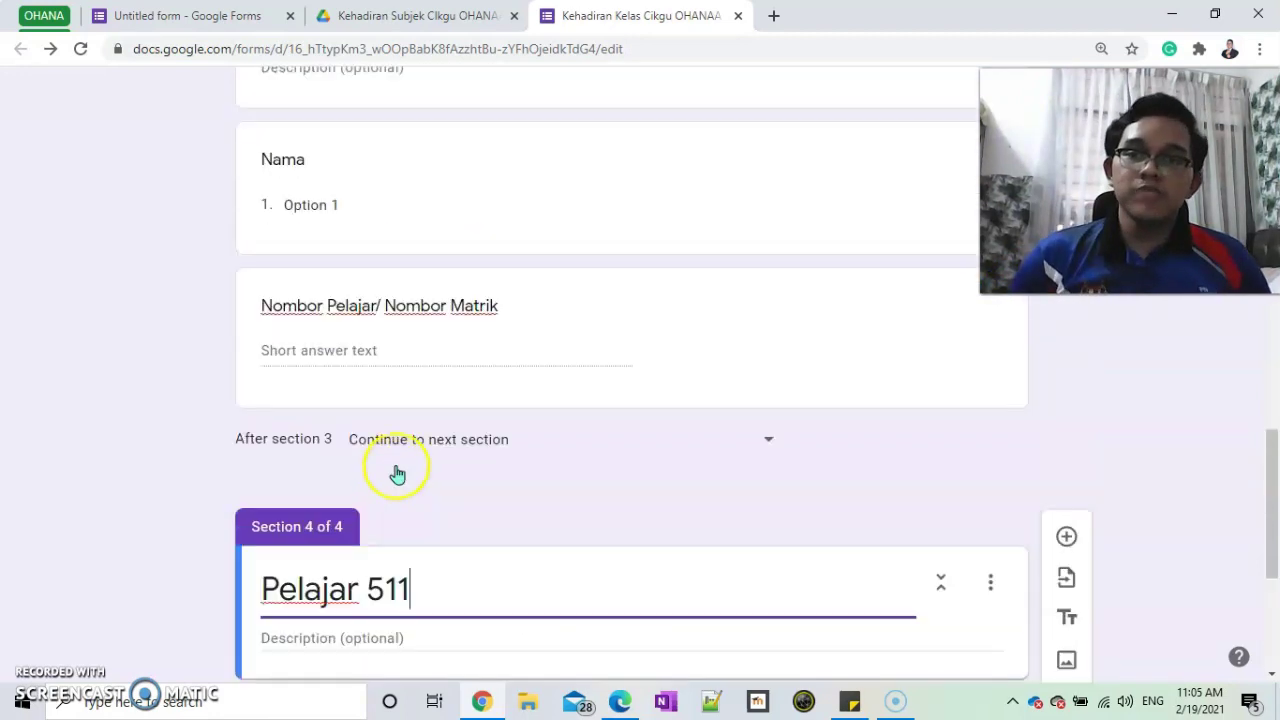
click(352, 222)
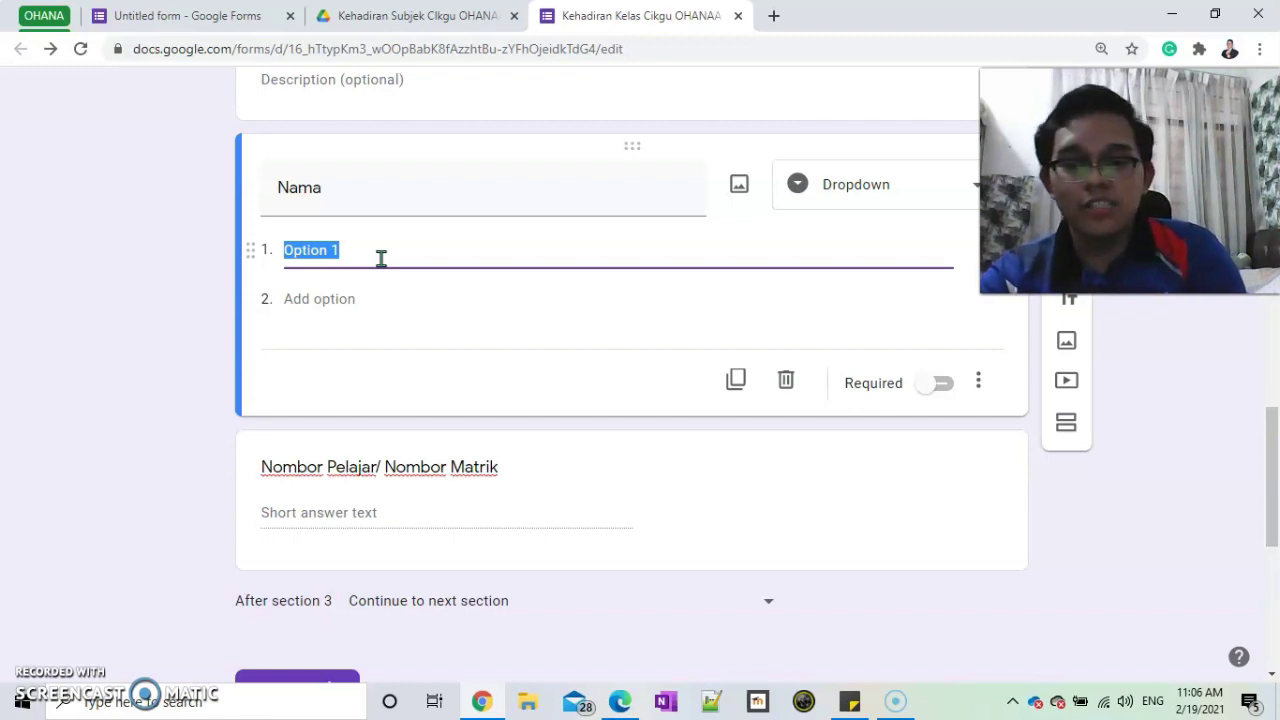
text(i)
key(Return)
text(abu)
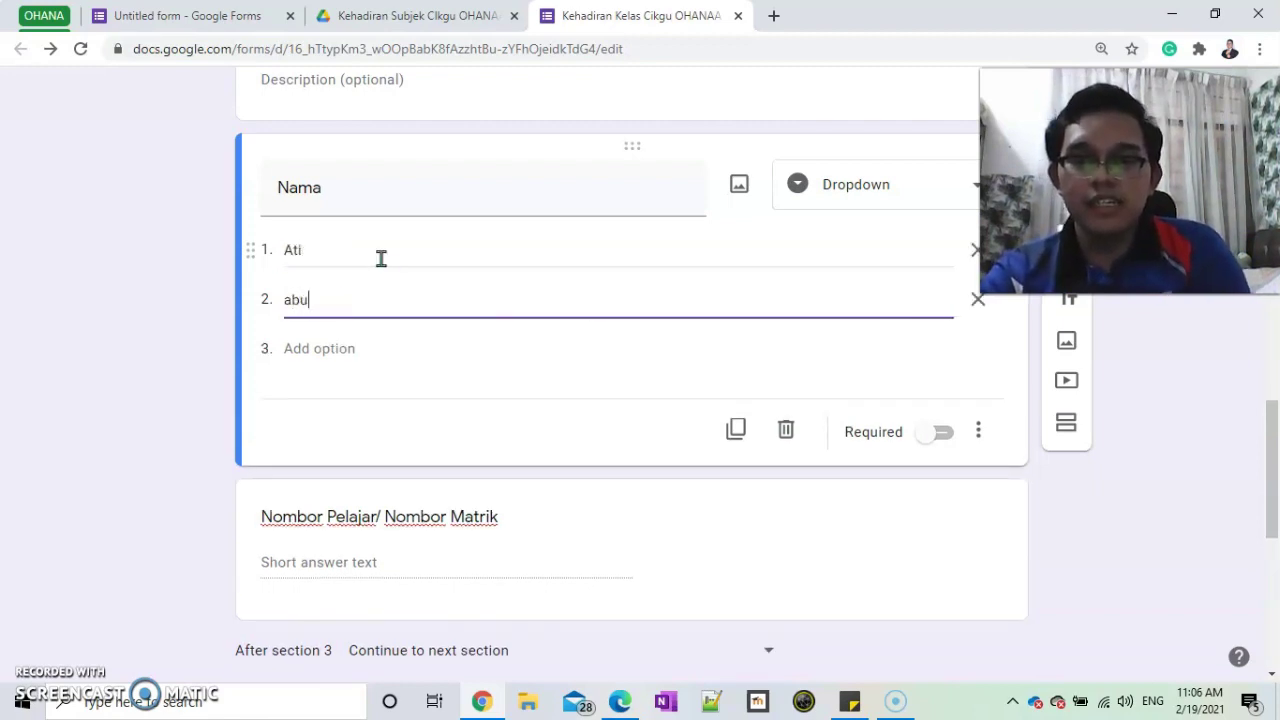
key(Return)
text(ay)
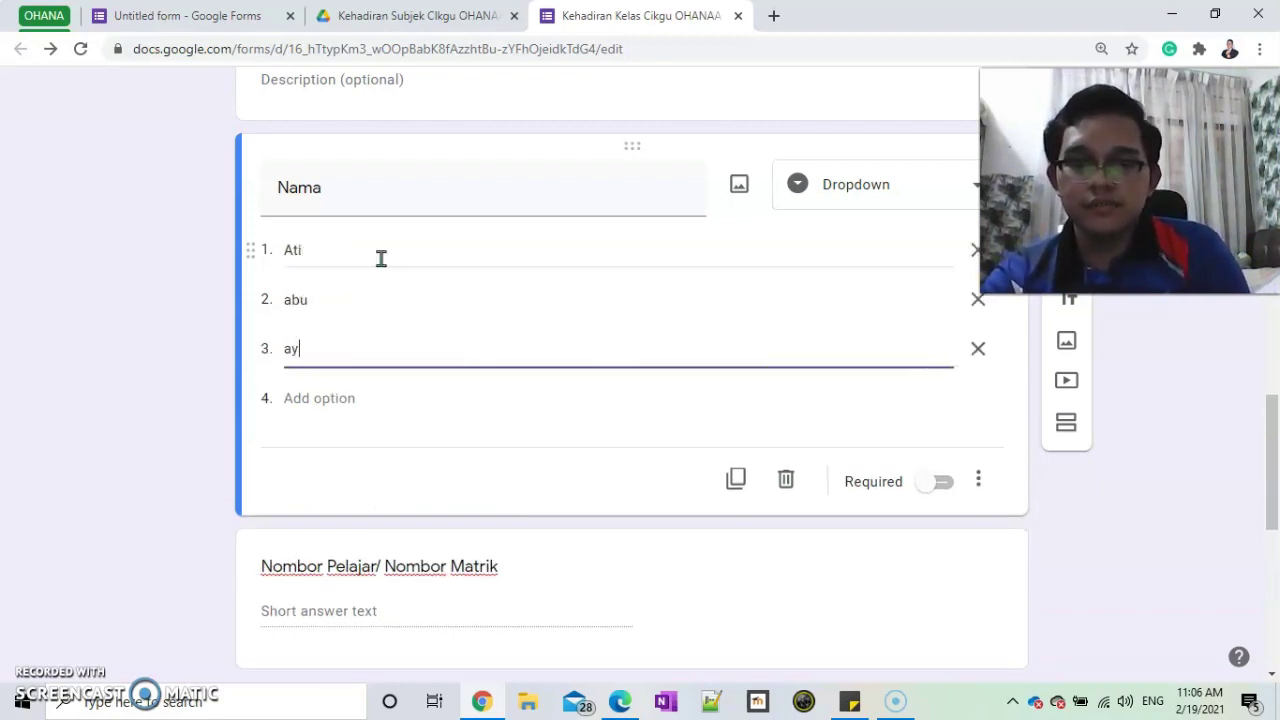
text(a)
key(Return)
text(a)
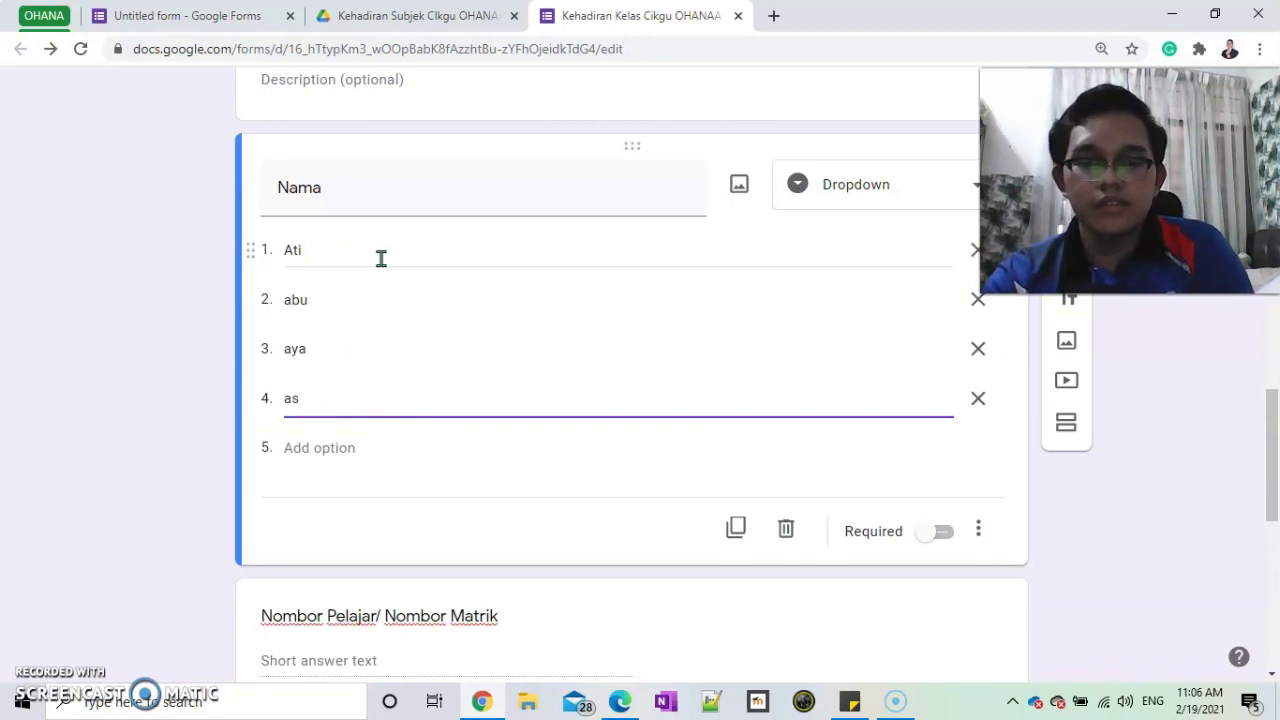
scroll(509, 323, down, 5)
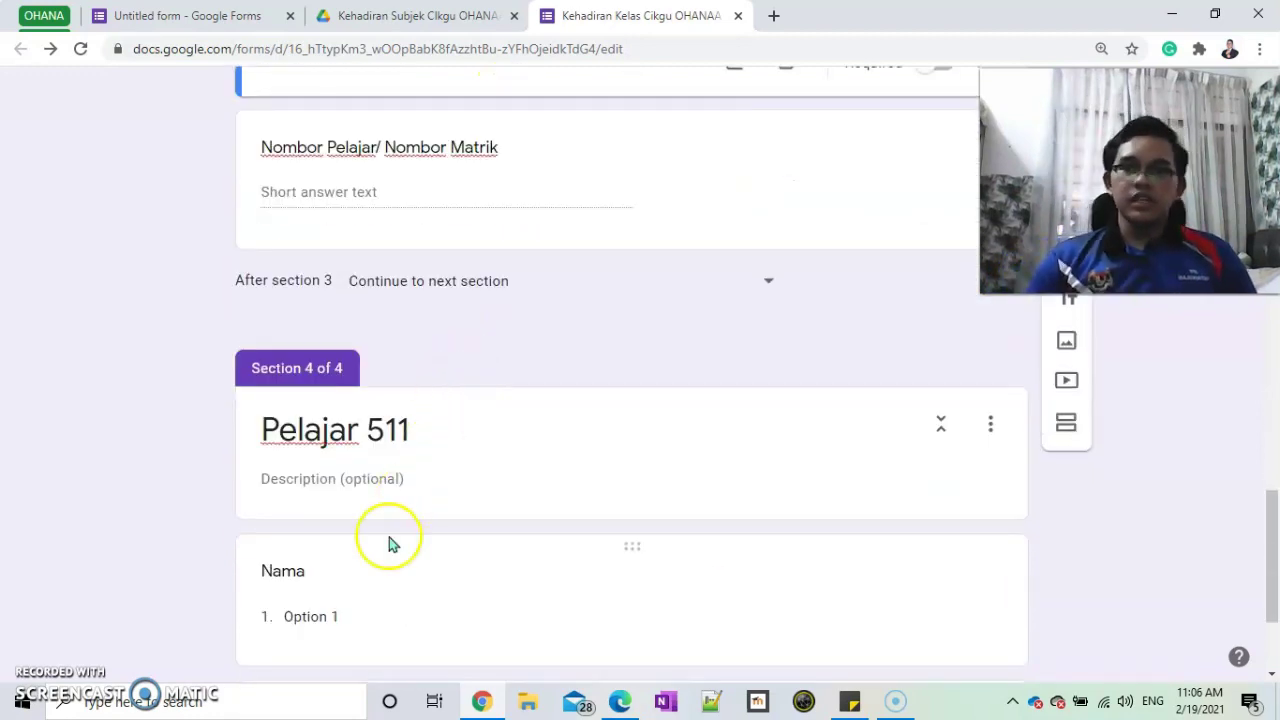
- Fill the Nama dropdown in the Pelajar 511 section with six short student names as options
scroll(352, 560, down, 2)
click(322, 428)
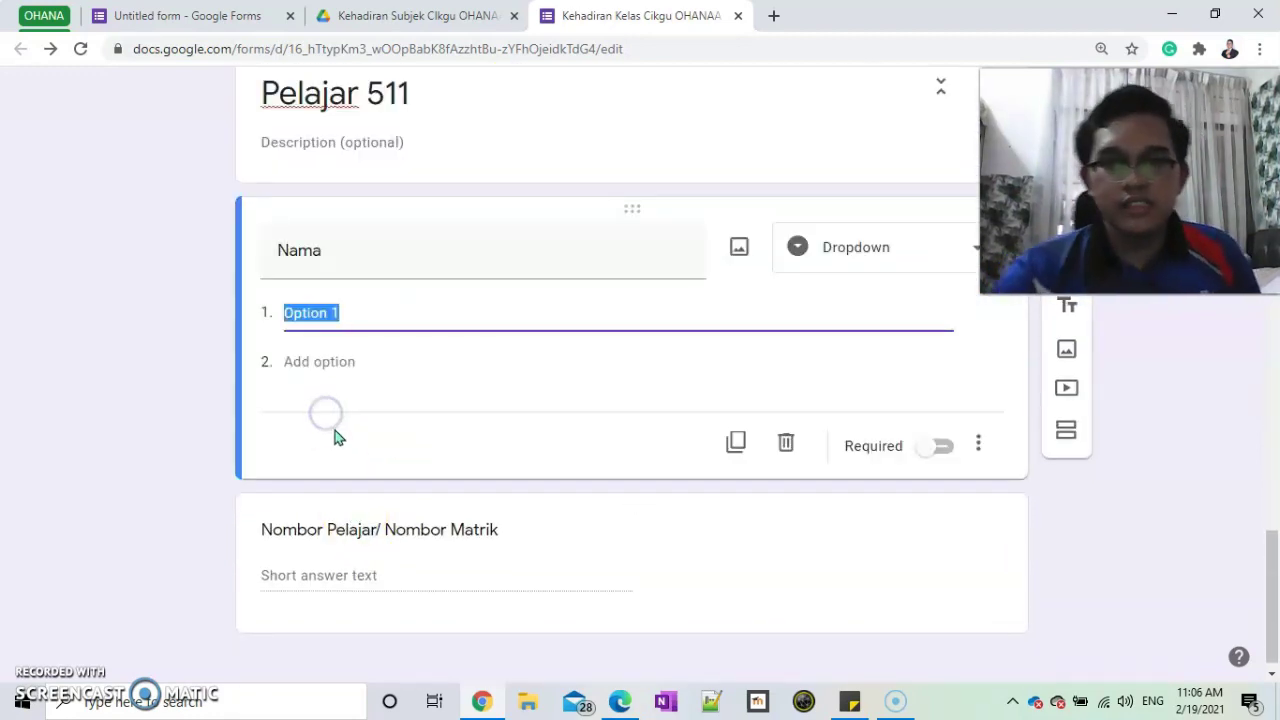
text(abu)
key(Return)
text(adam)
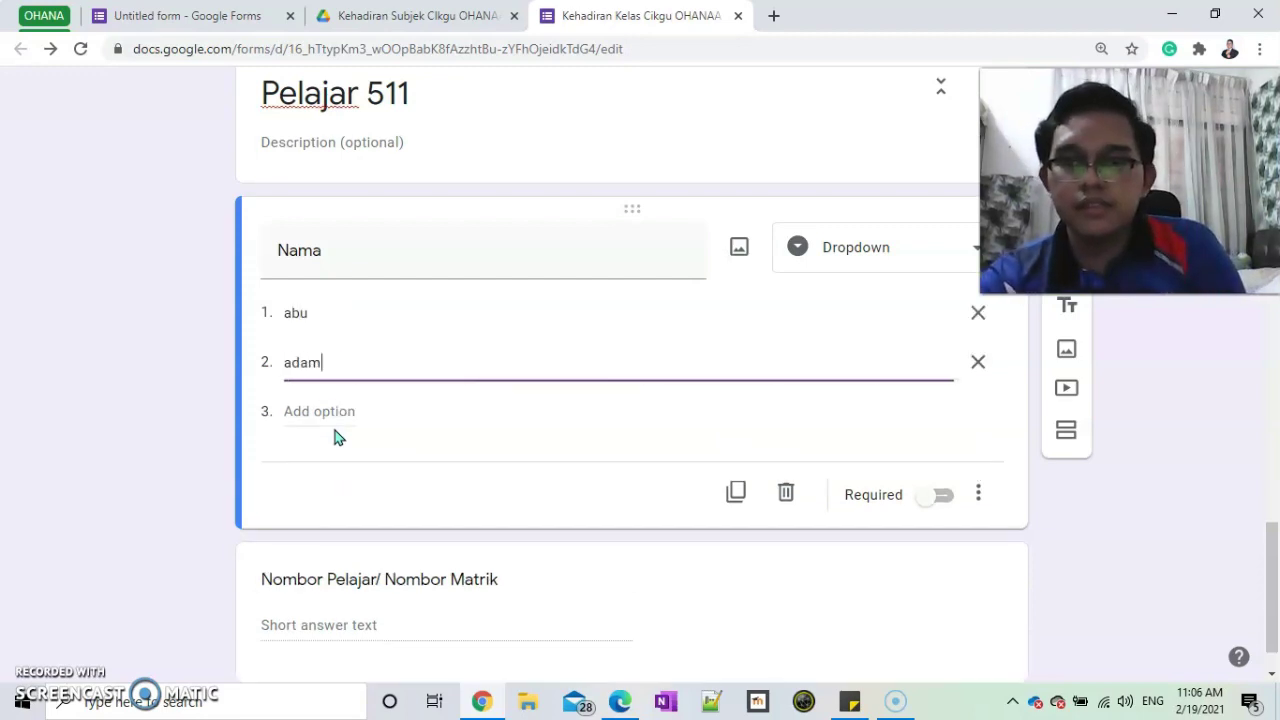
key(Return)
text(najwan)
key(Return)
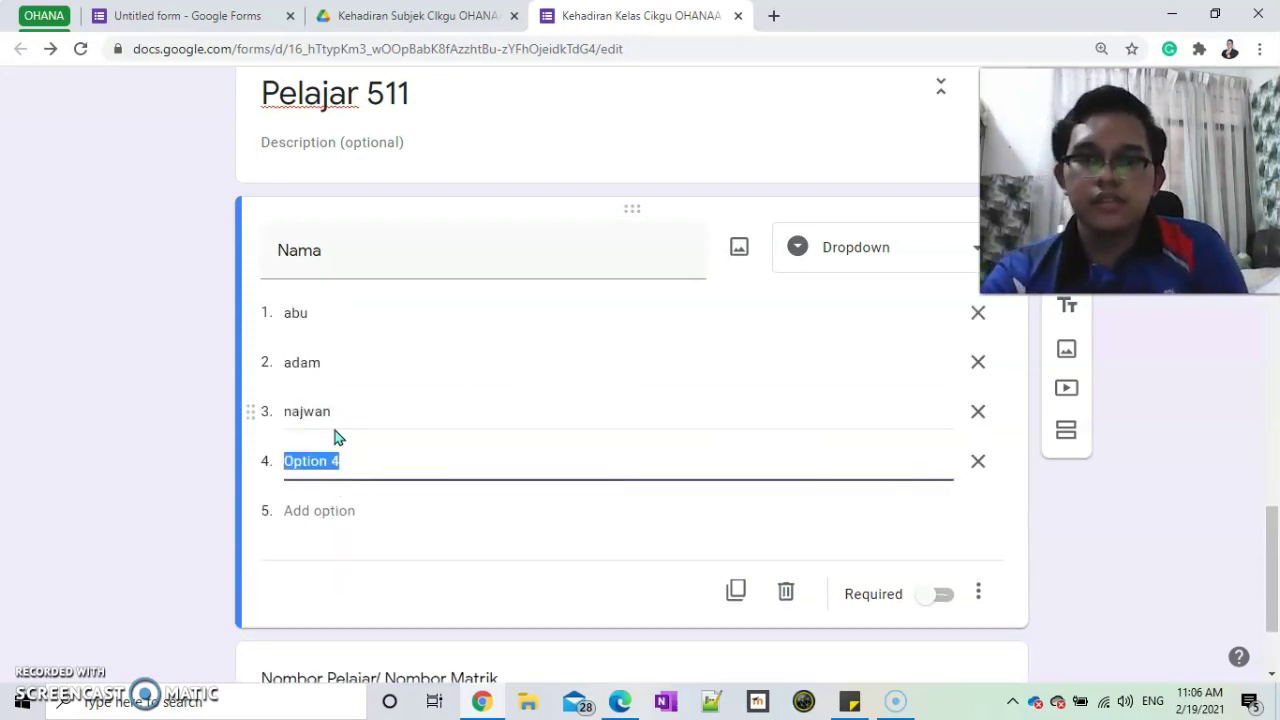
text(din)
key(Return)
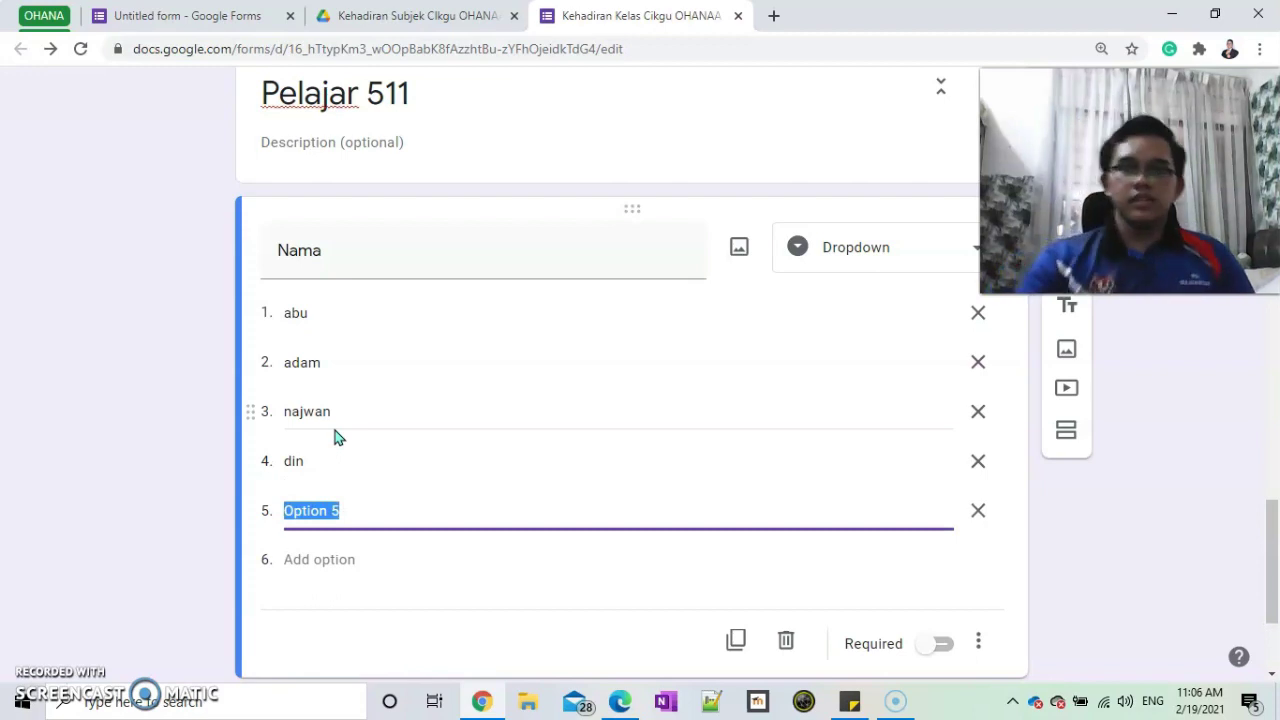
text(zahirah)
key(Return)
text(asmin)
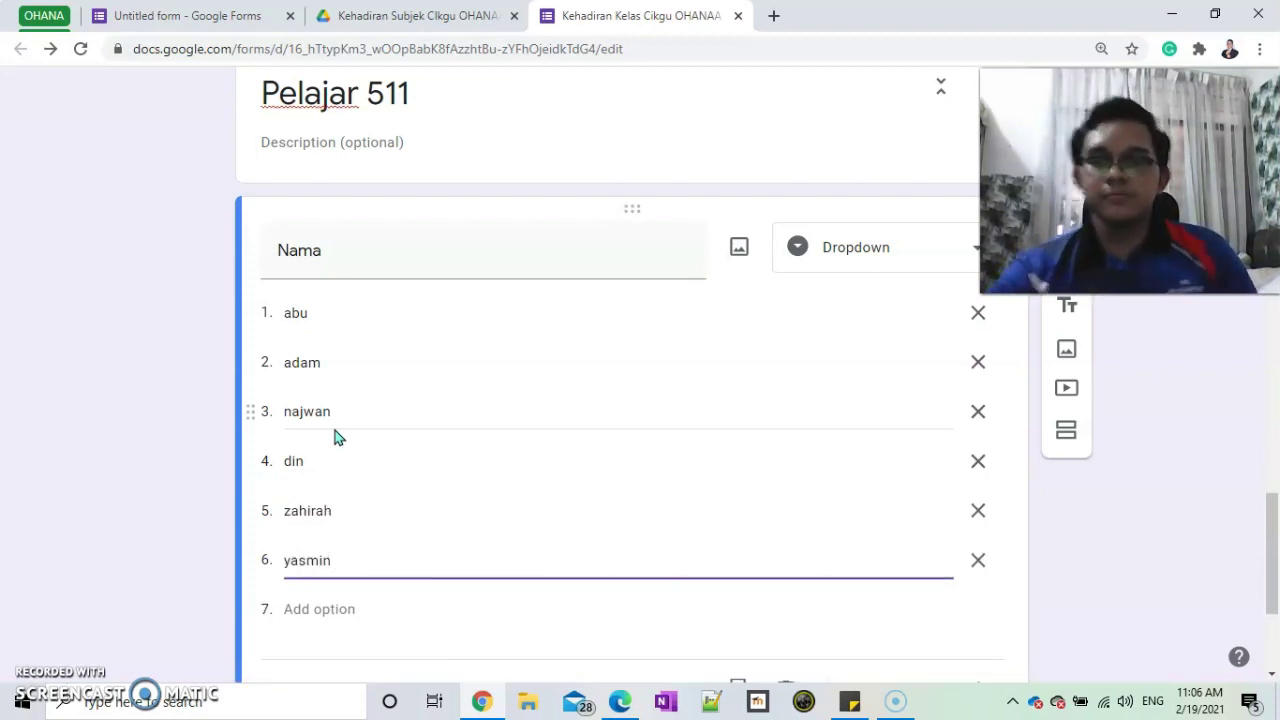
- Add a new section after the Nombor Pelajar/ Nombor Matrik question of the Pelajar 511 section and select its title
scroll(340, 440, down, 3)
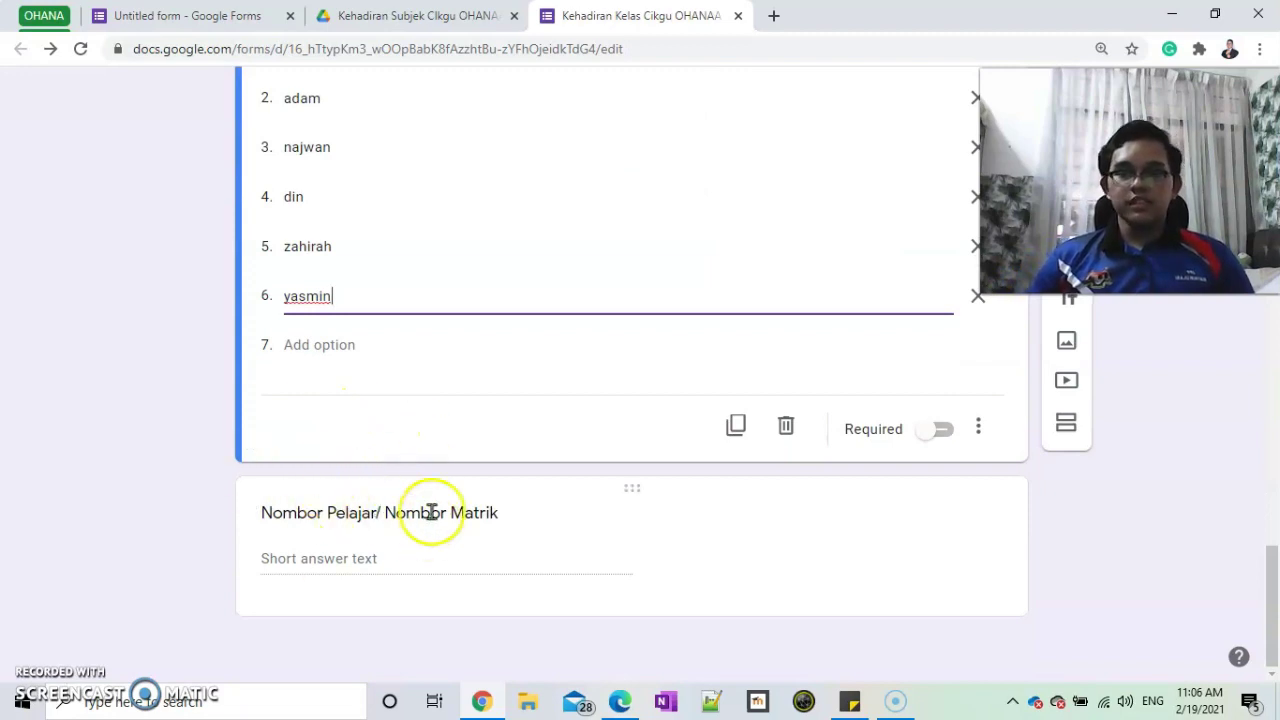
scroll(432, 512, up, 5)
scroll(380, 486, down, 5)
click(594, 551)
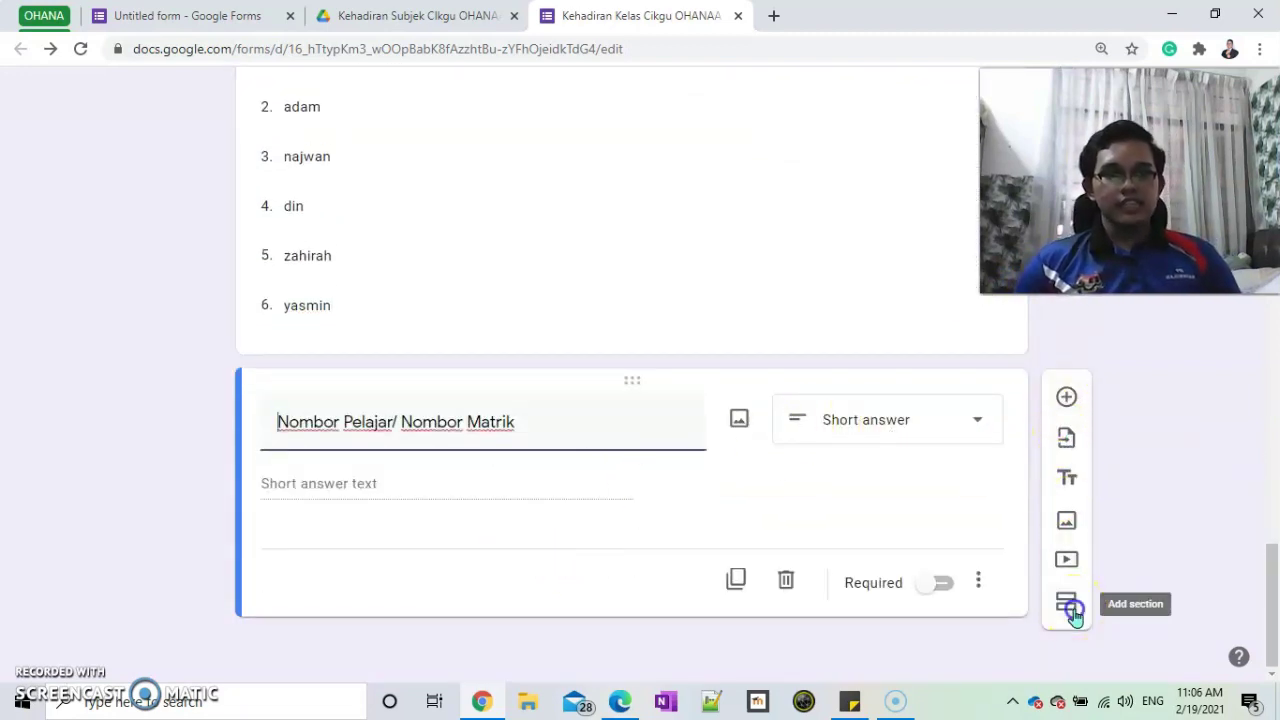
click(1068, 606)
click(457, 526)
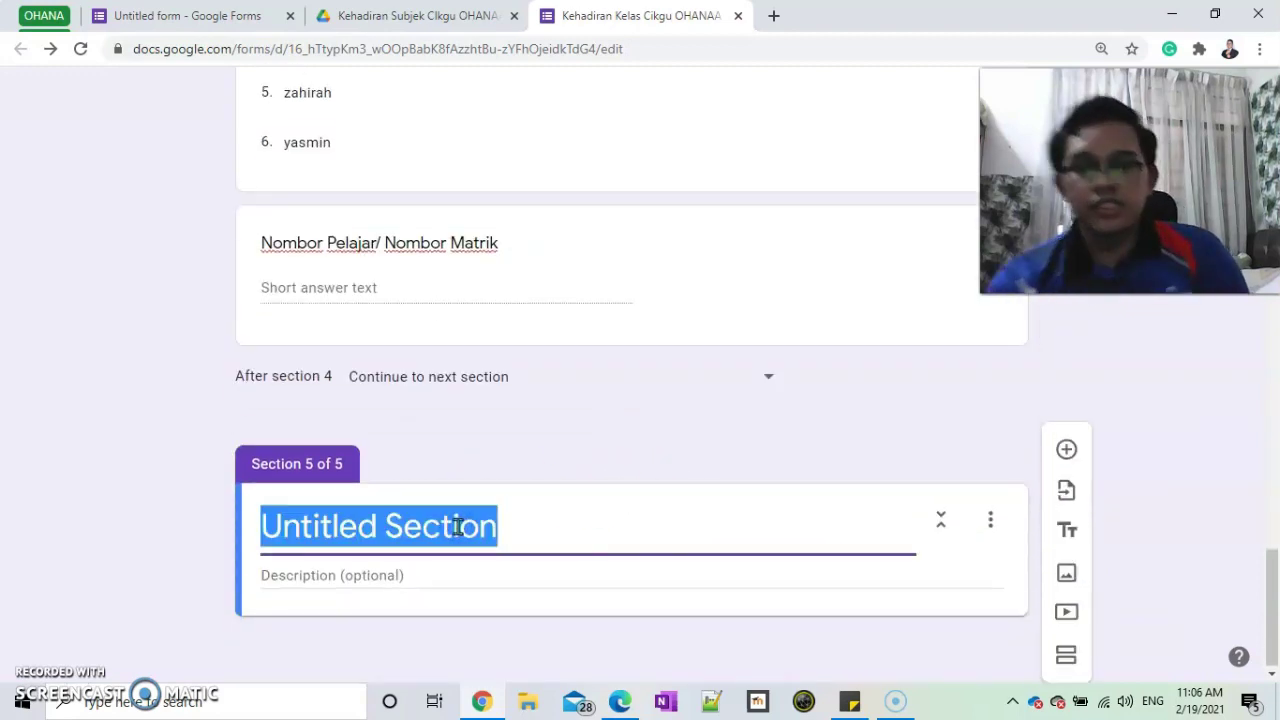
click(994, 522)
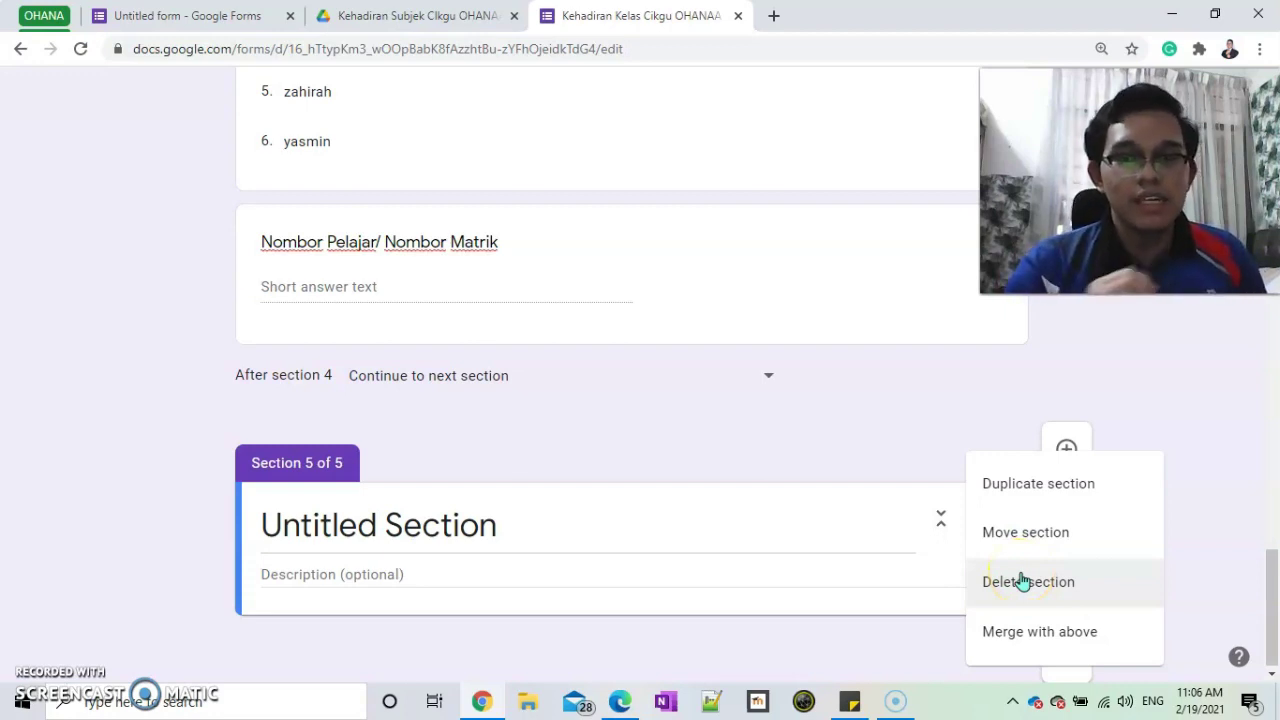
click(580, 546)
click(523, 523)
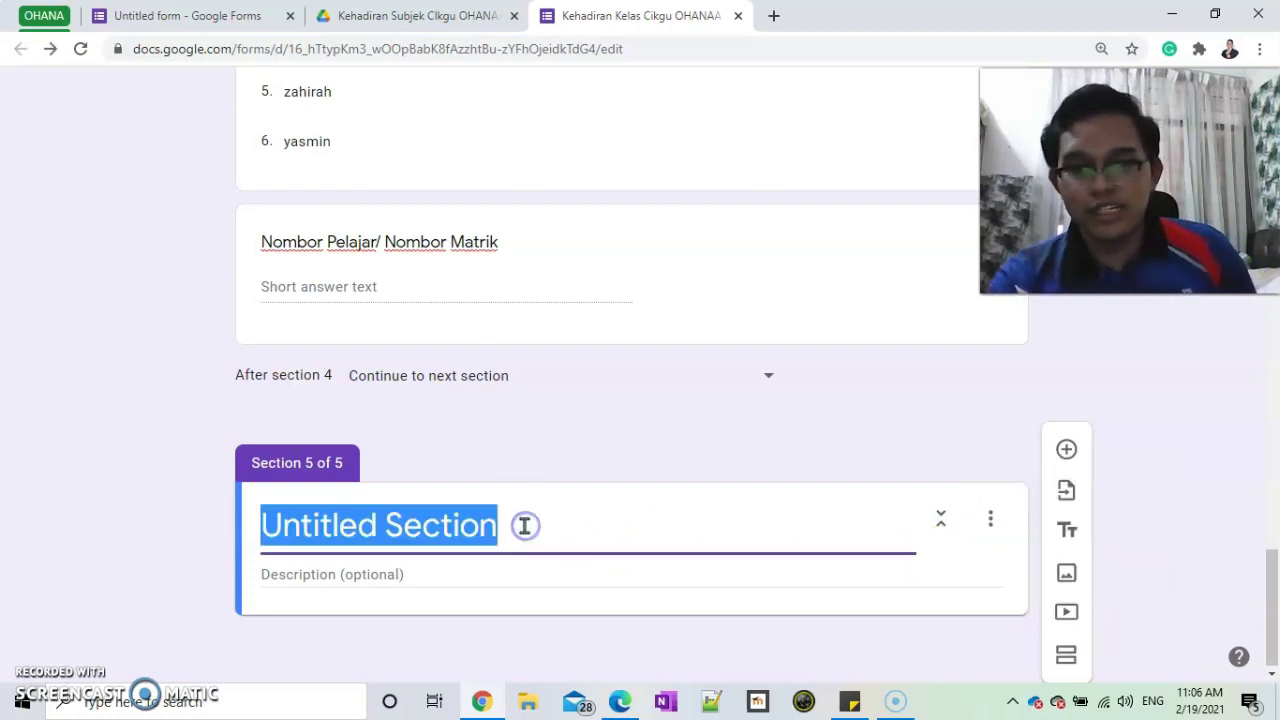
text(p)
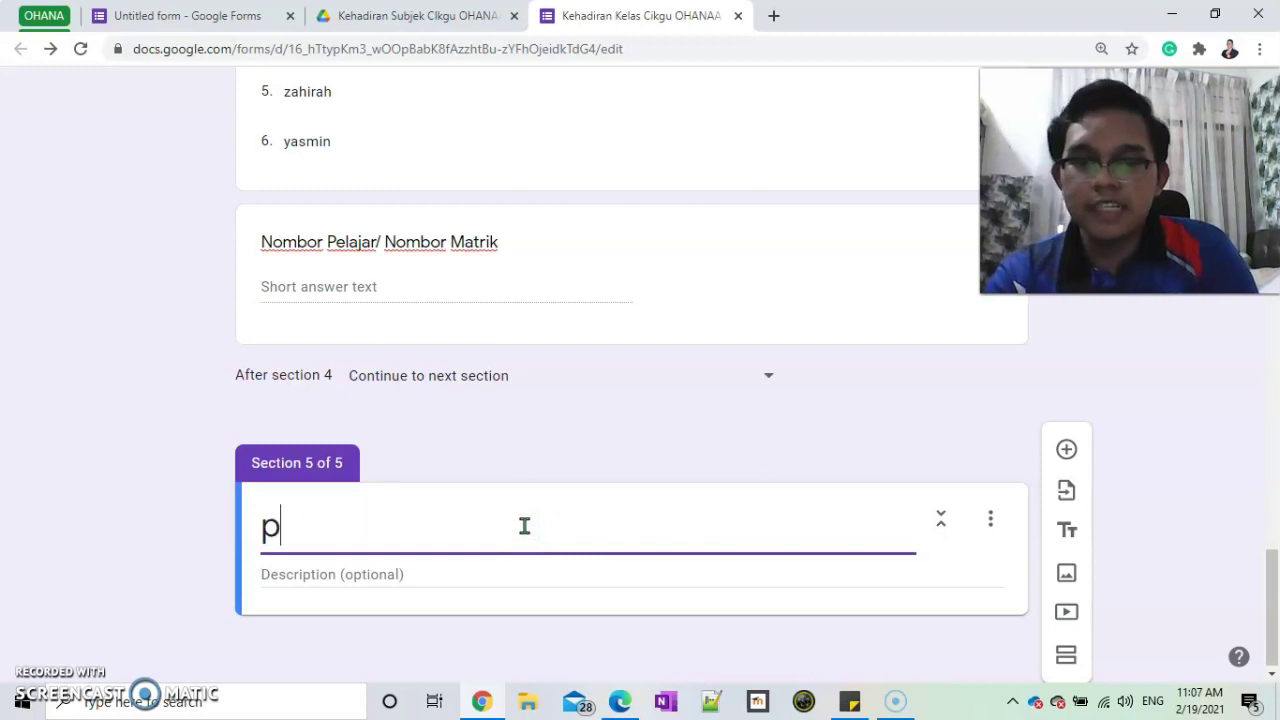
text(ENGAJAR)
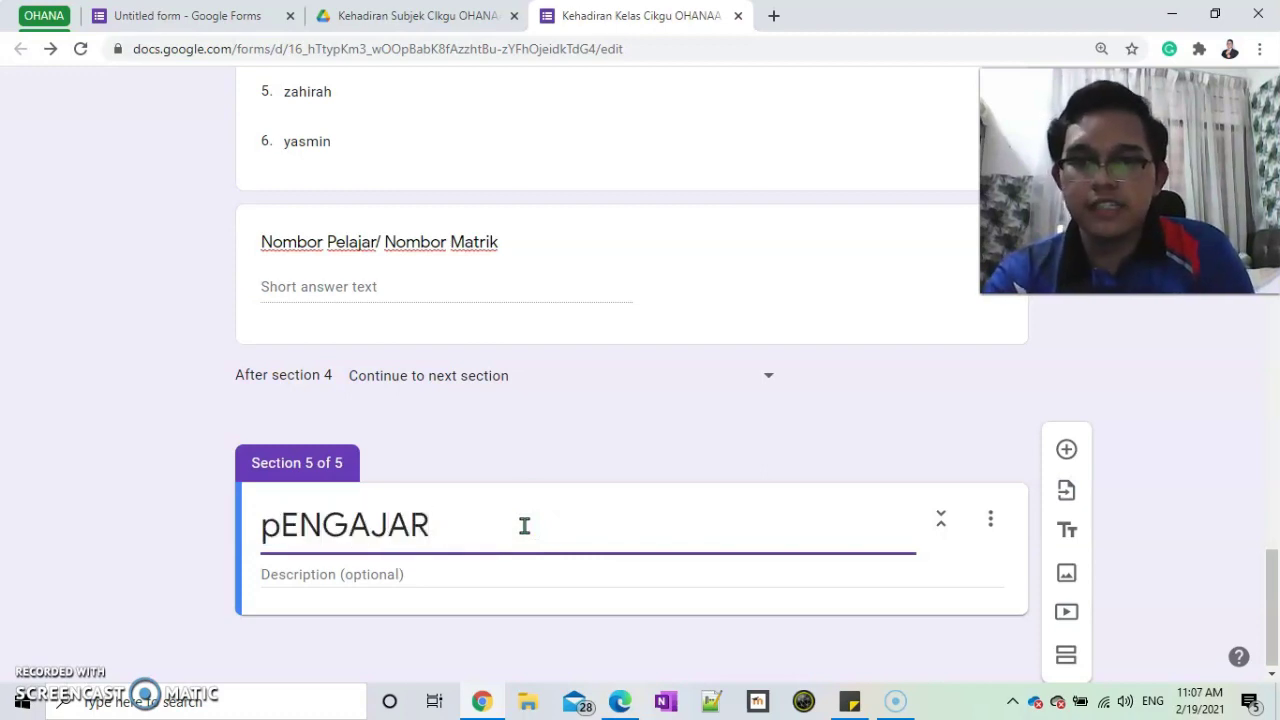
key(BackSpace)
key(BackSpace)
key(BackSpace)
key(BackSpace)
key(BackSpace)
key(BackSpace)
key(BackSpace)
key(BackSpace)
- Title the fifth section "Pengajaran dalam kelas" and add the required Paragraph question "Apa yang anda belajar?" to it
text(Pengajaran dalam)
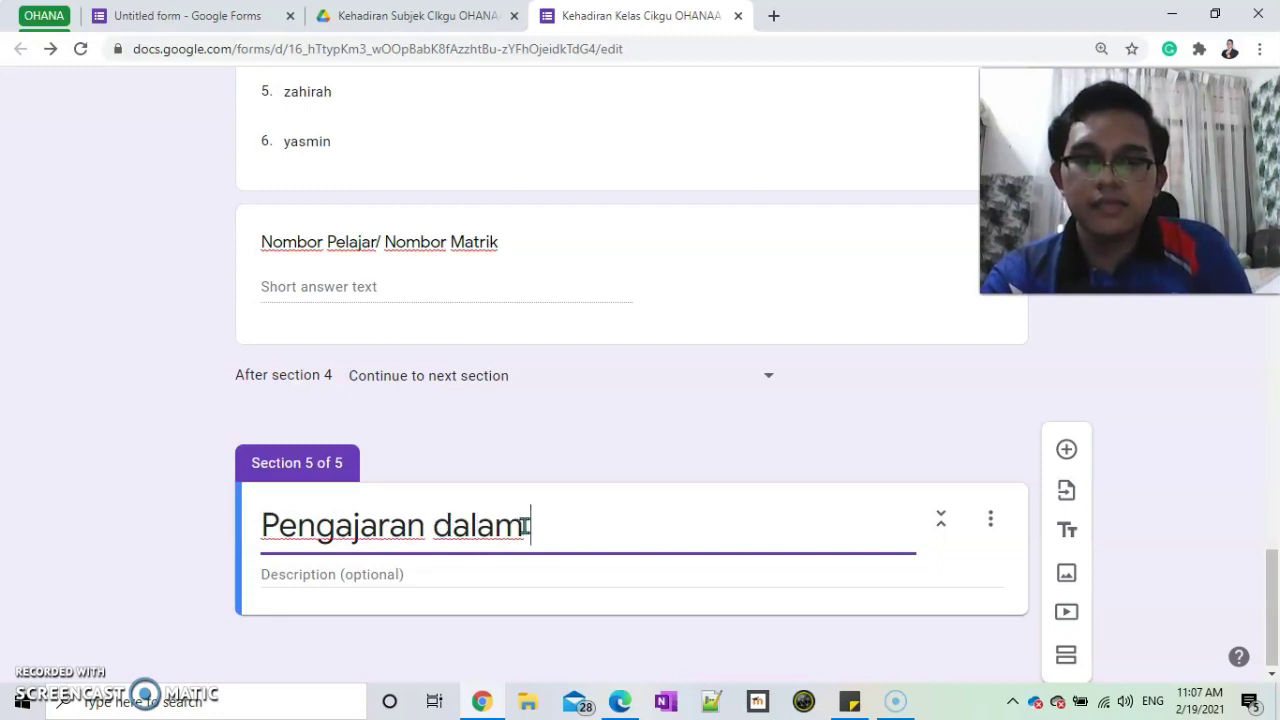
text( kelas)
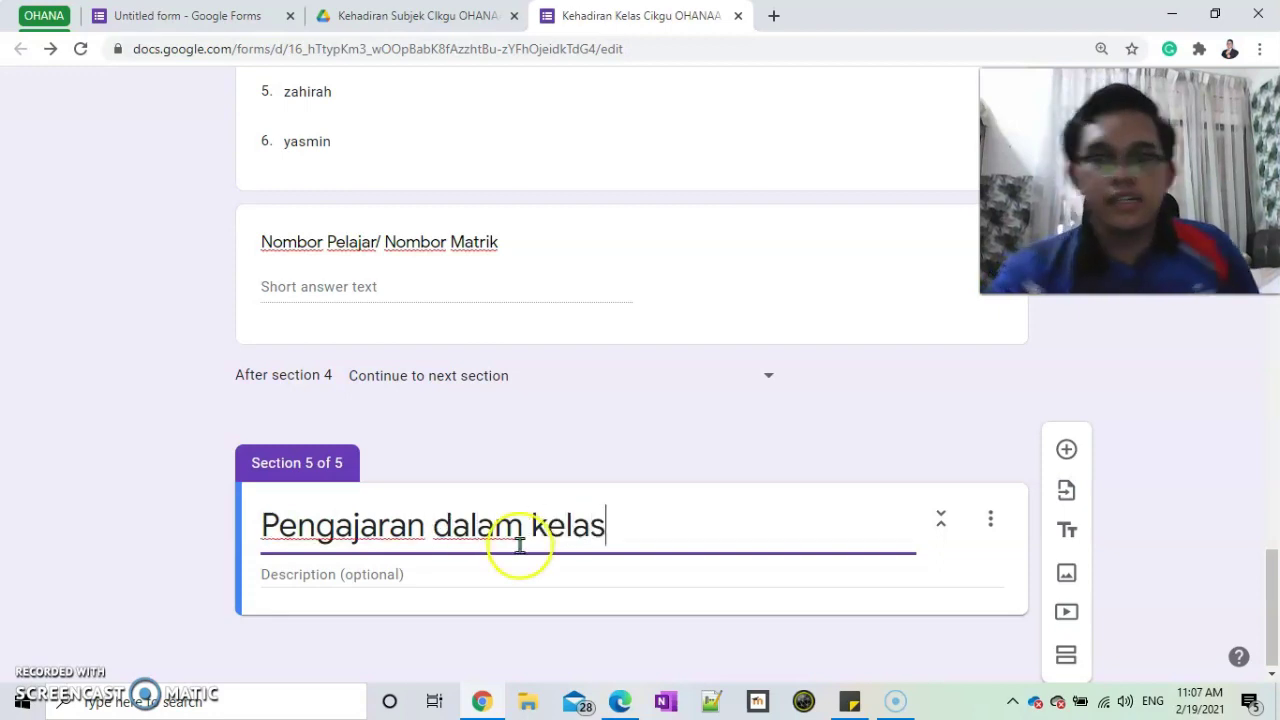
click(1071, 451)
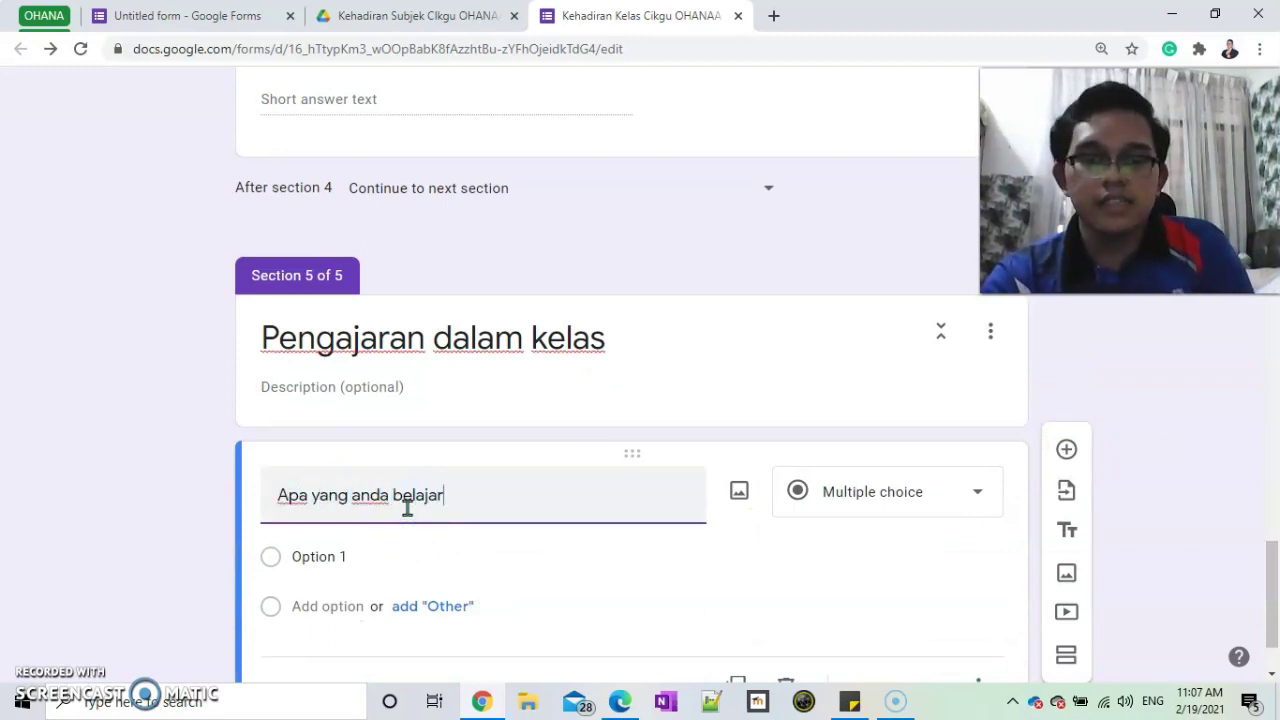
click(968, 491)
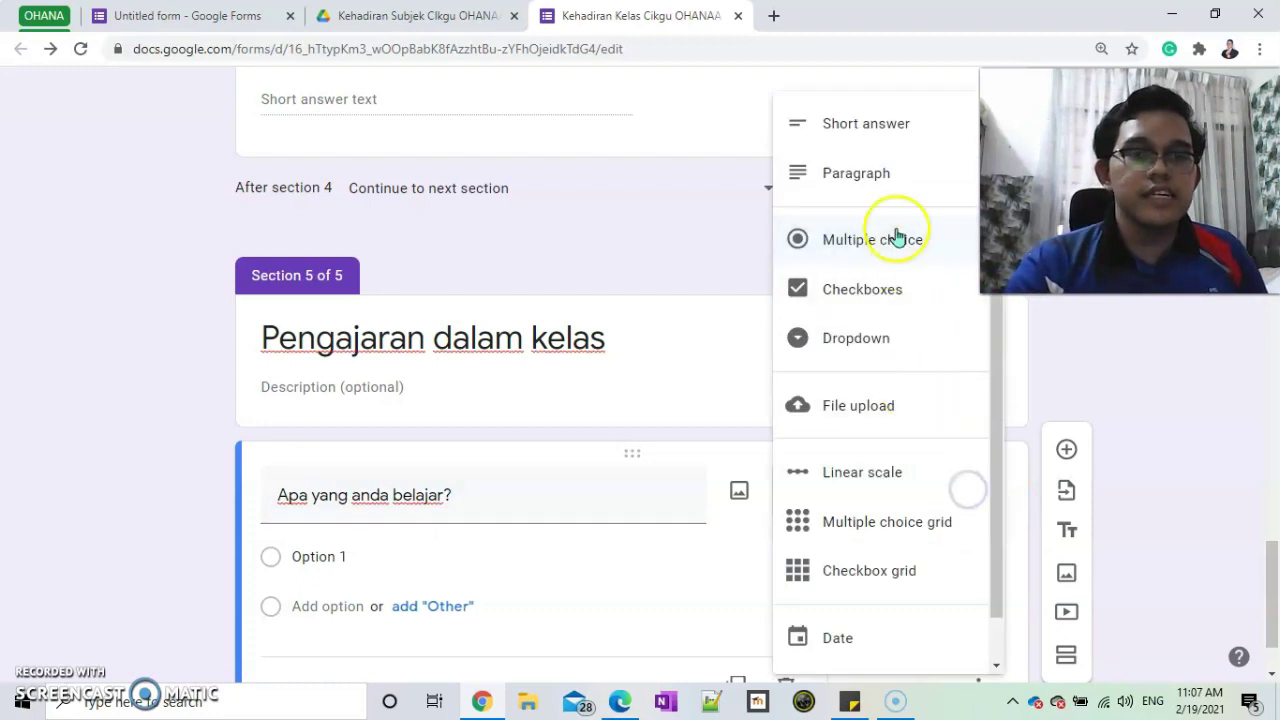
click(900, 178)
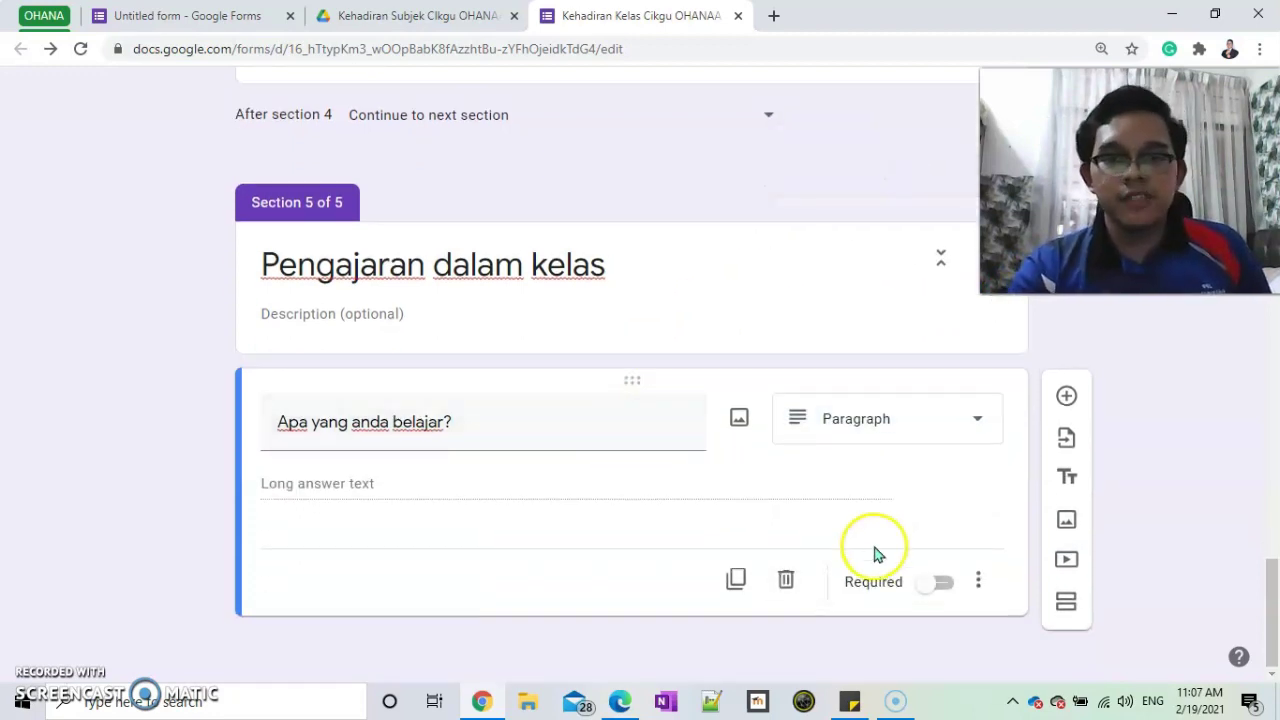
click(941, 590)
- Make the Nombor Pelajar/ Nombor Matrik and Nama questions in the Pelajar 511 section required
scroll(771, 420, up, 3)
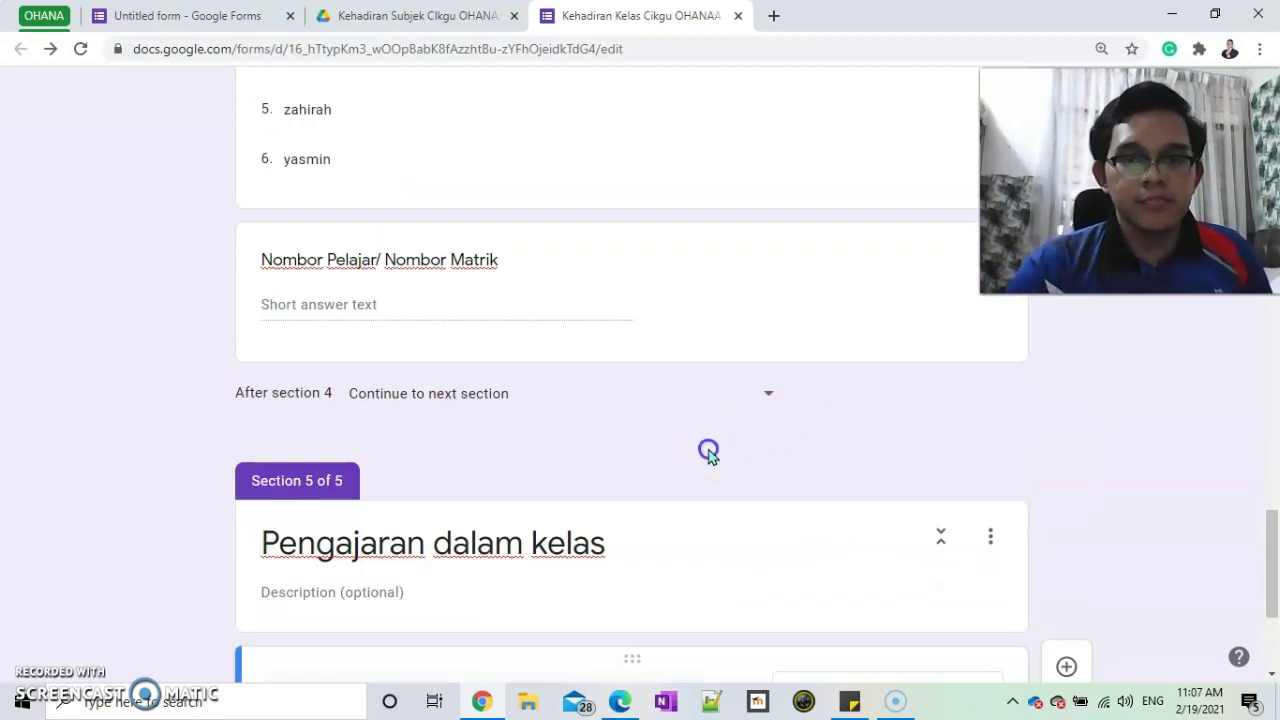
click(938, 628)
scroll(797, 451, up, 3)
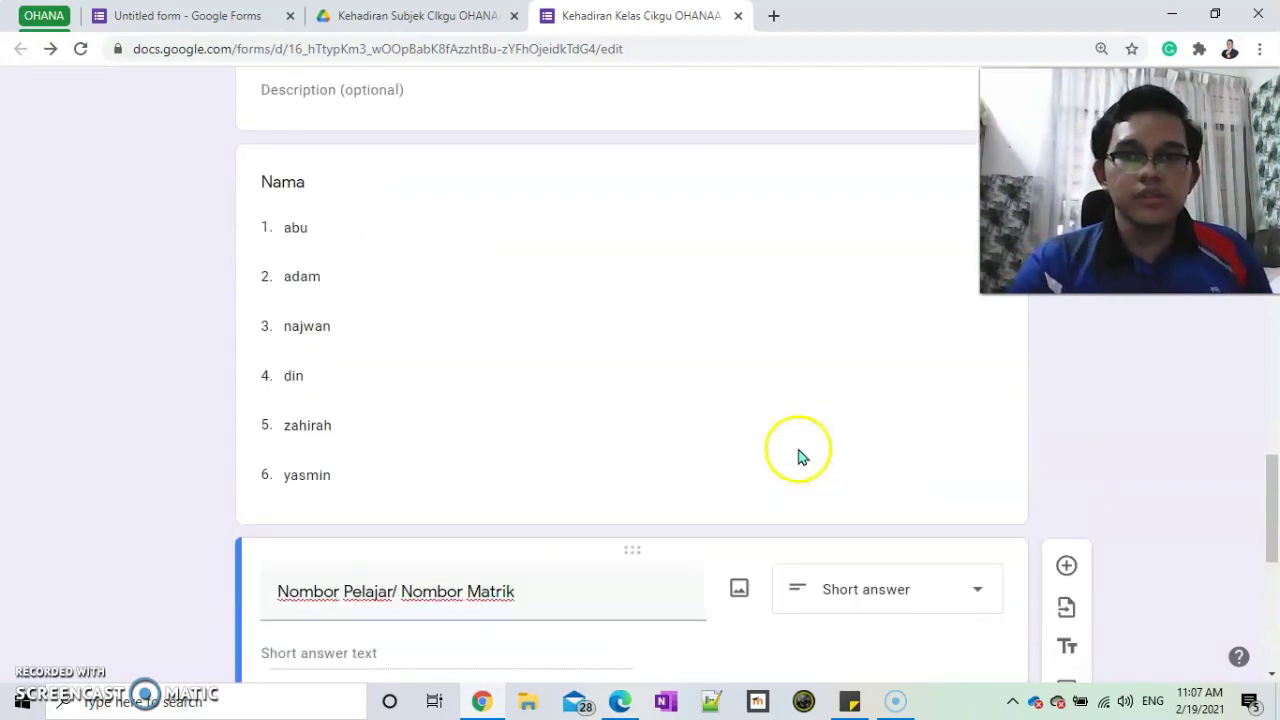
click(701, 309)
scroll(880, 490, down, 2)
click(943, 614)
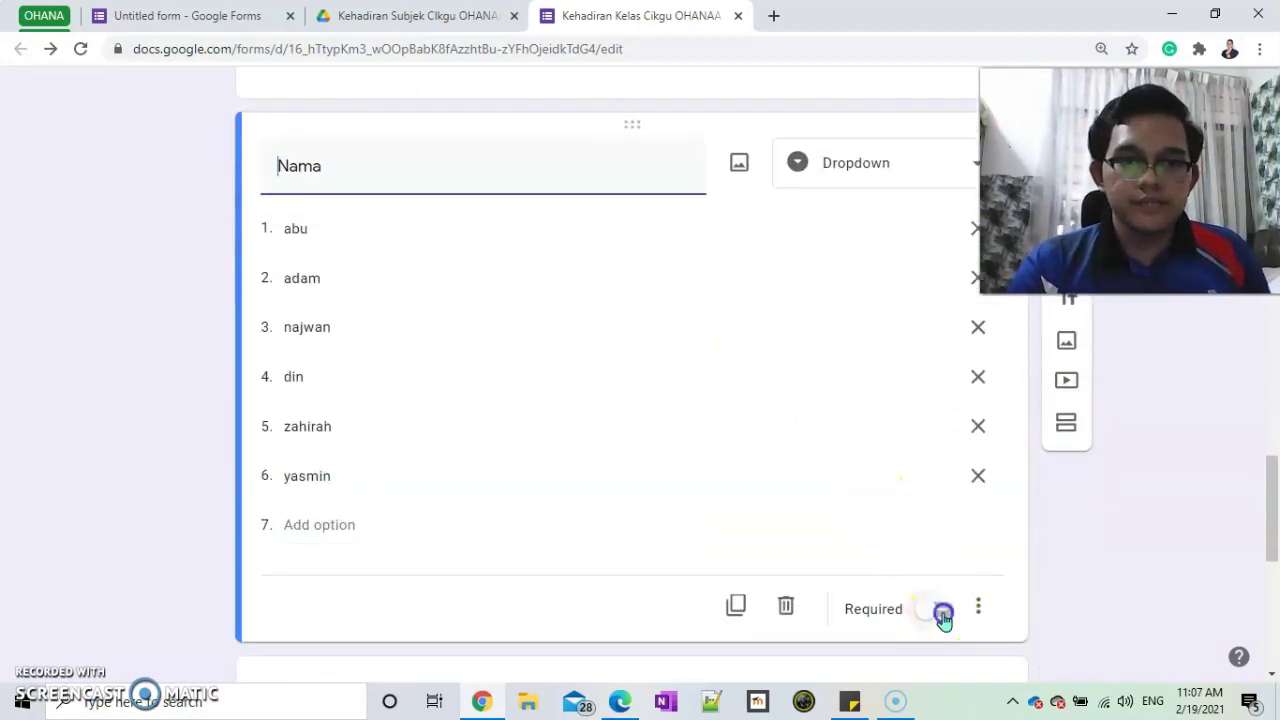
- Make the Nombor Pelajar/ Nombor Matrik and Nama questions in the Pelajar 501 section required
scroll(705, 500, up, 8)
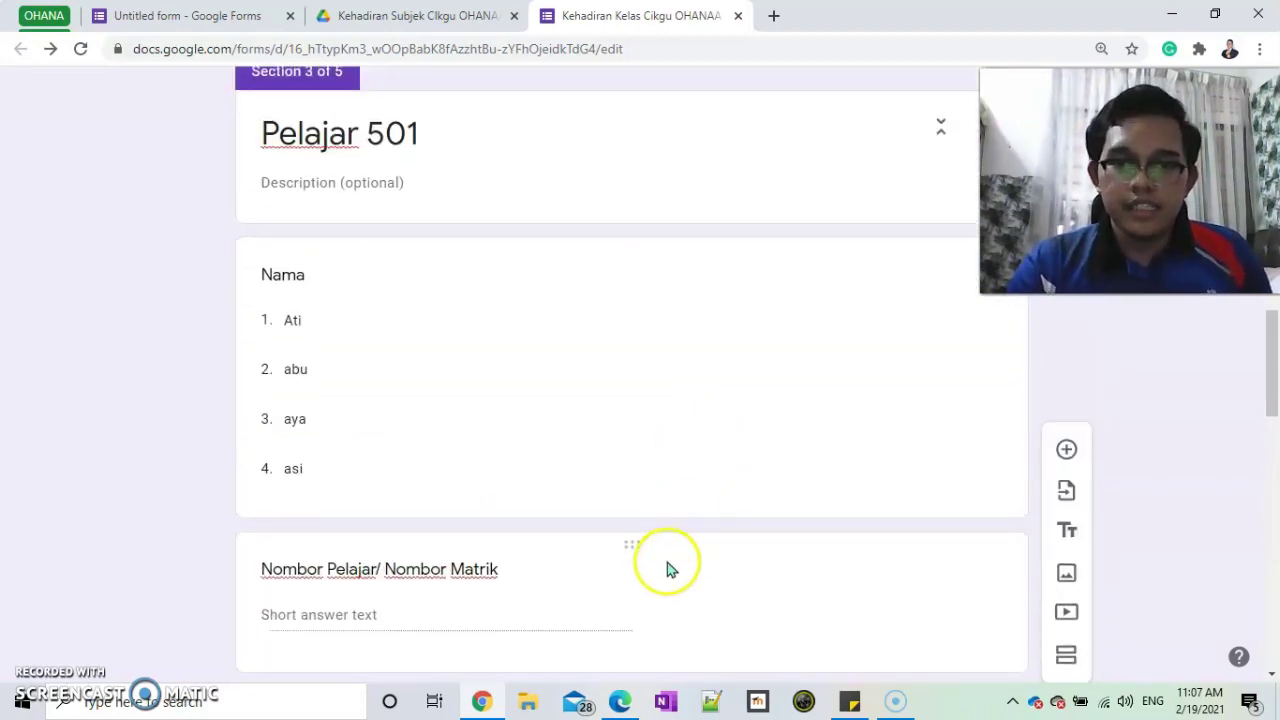
click(667, 562)
scroll(846, 574, down, 3)
click(931, 464)
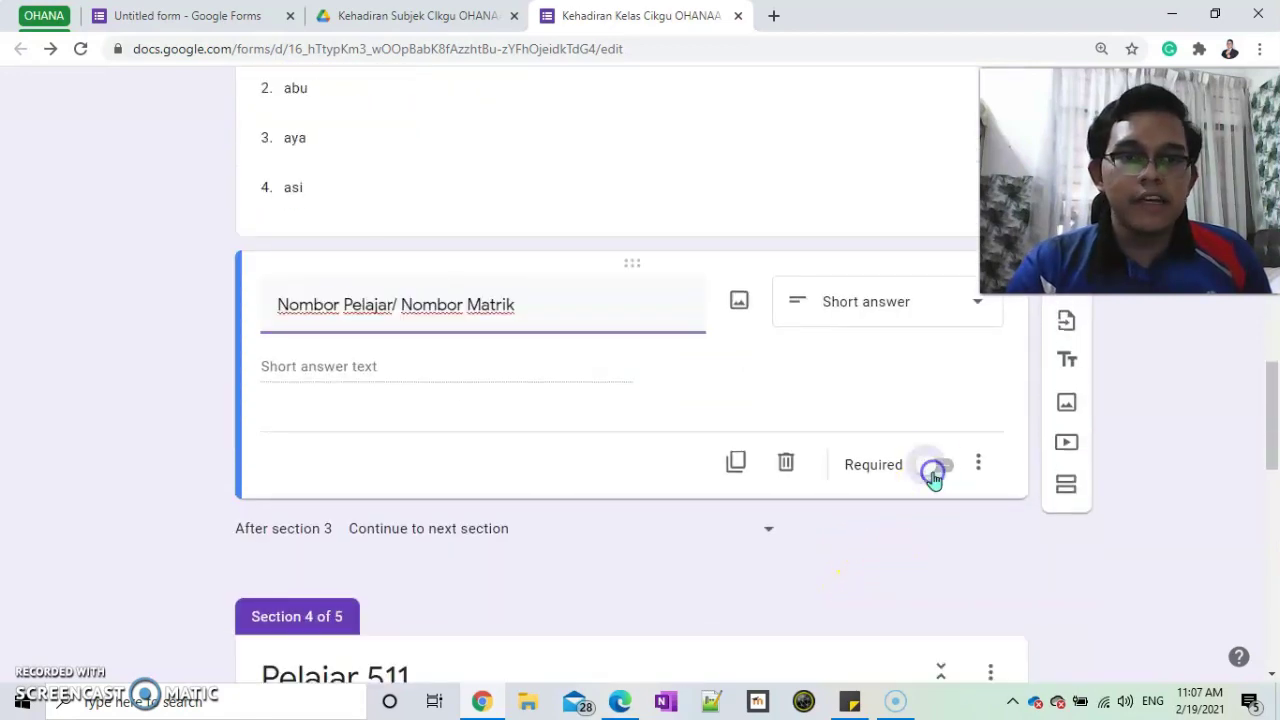
scroll(870, 460, up, 3)
click(680, 340)
scroll(857, 551, down, 3)
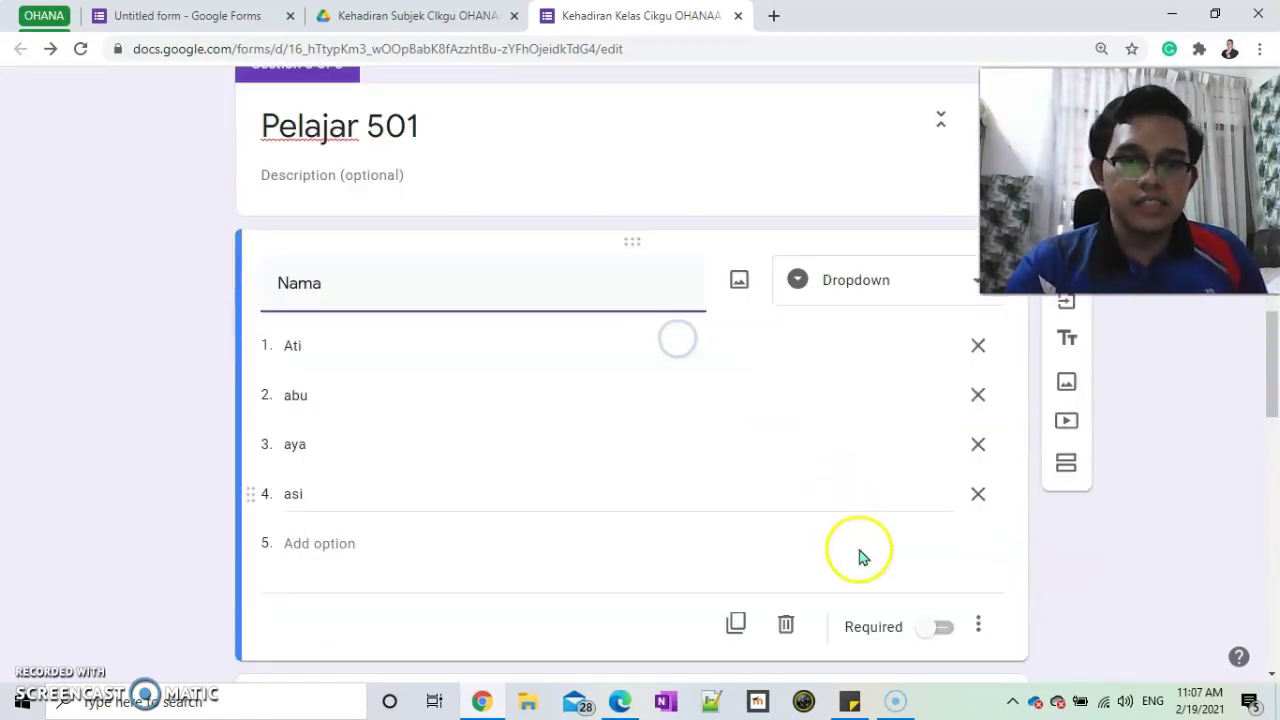
click(933, 452)
- Route the Kelas answers to their sections: 501 to section 3 (Pelajar 501) and 511 to section 4 (Pelajar 511)
scroll(644, 475, up, 3)
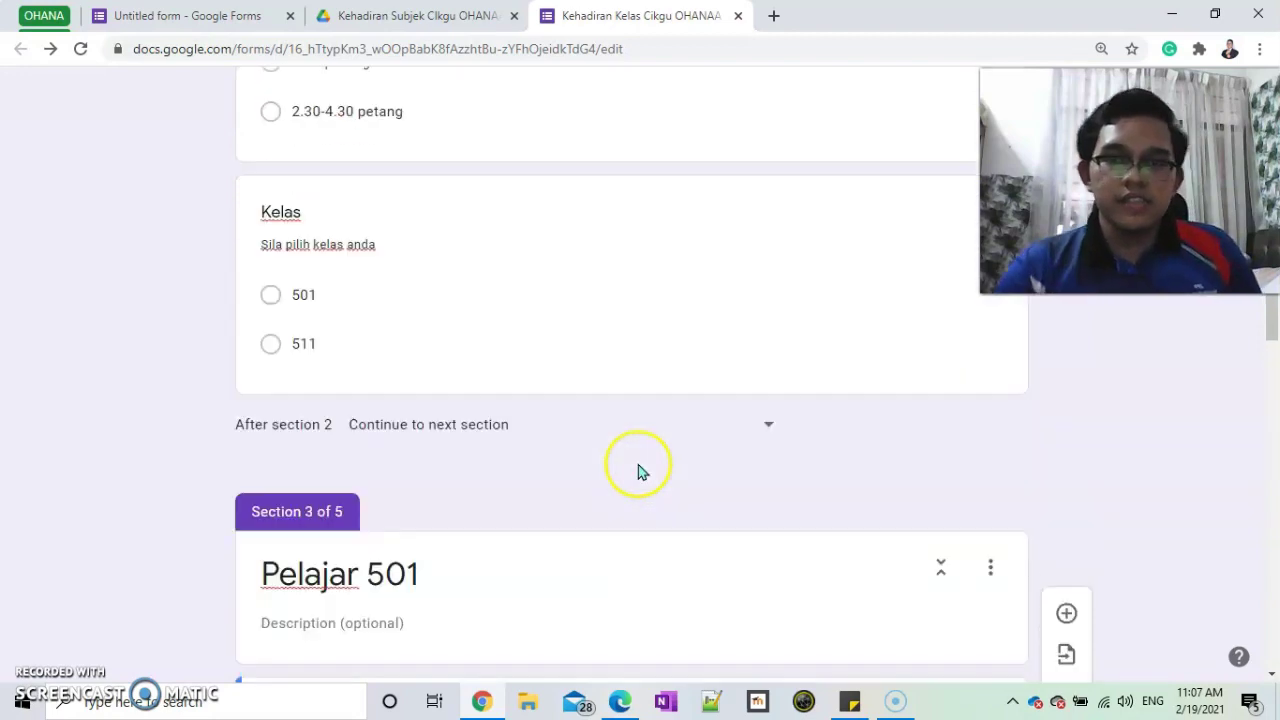
click(623, 346)
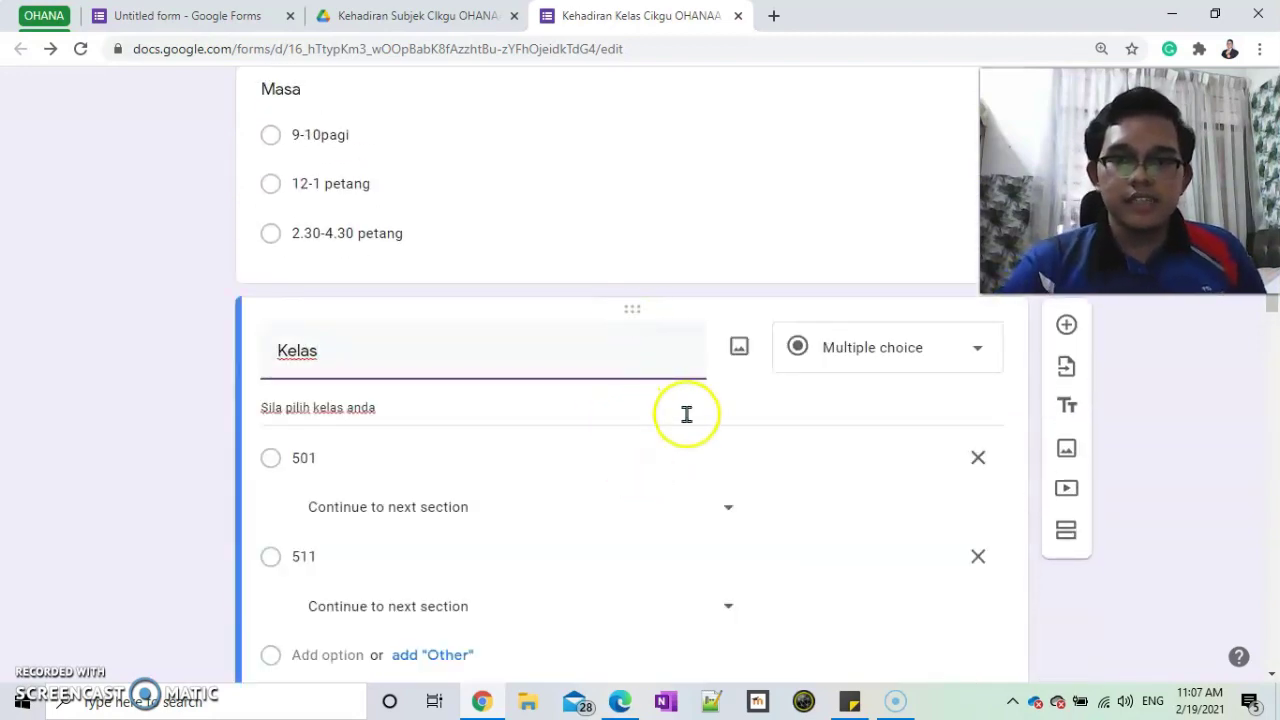
scroll(646, 414, down, 1)
click(652, 422)
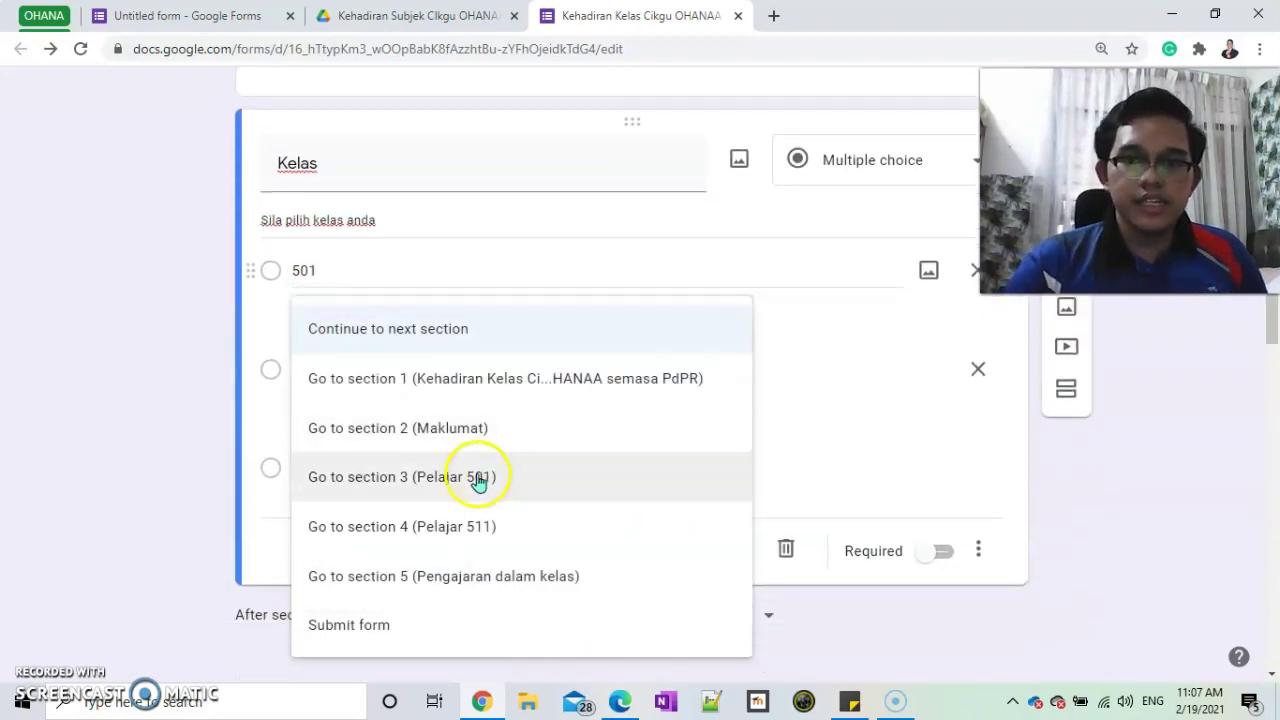
click(478, 480)
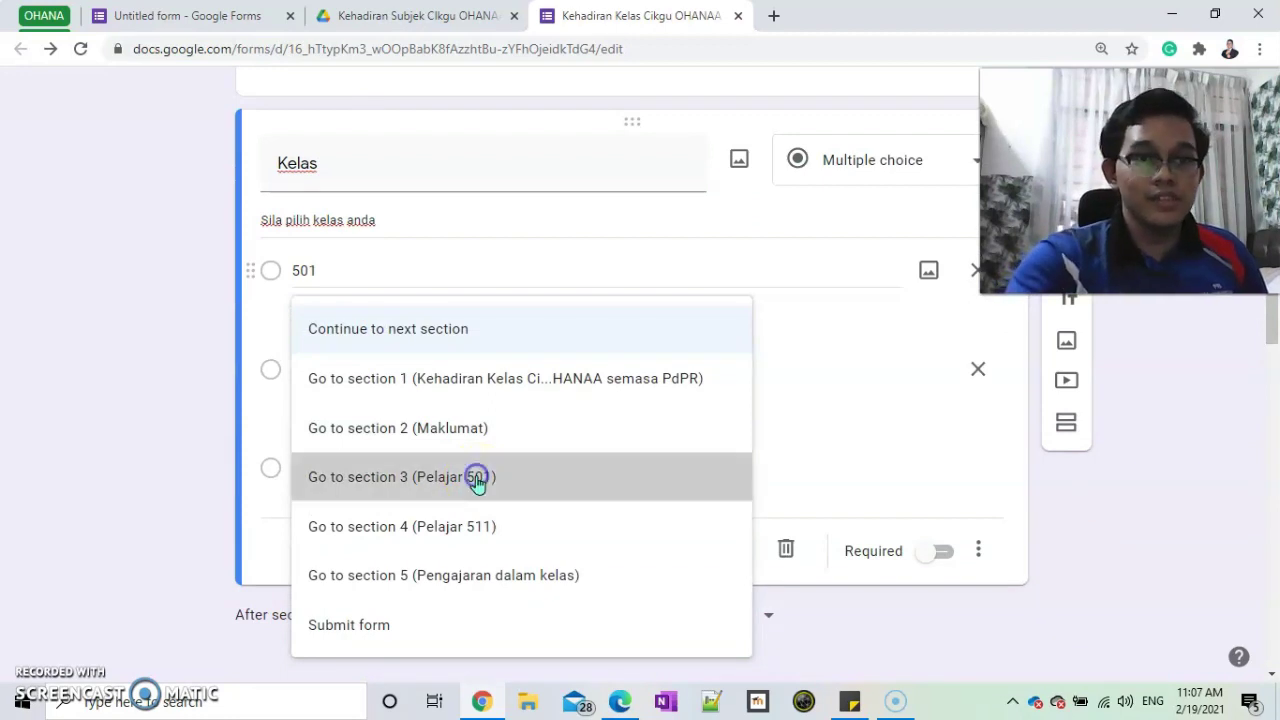
click(485, 428)
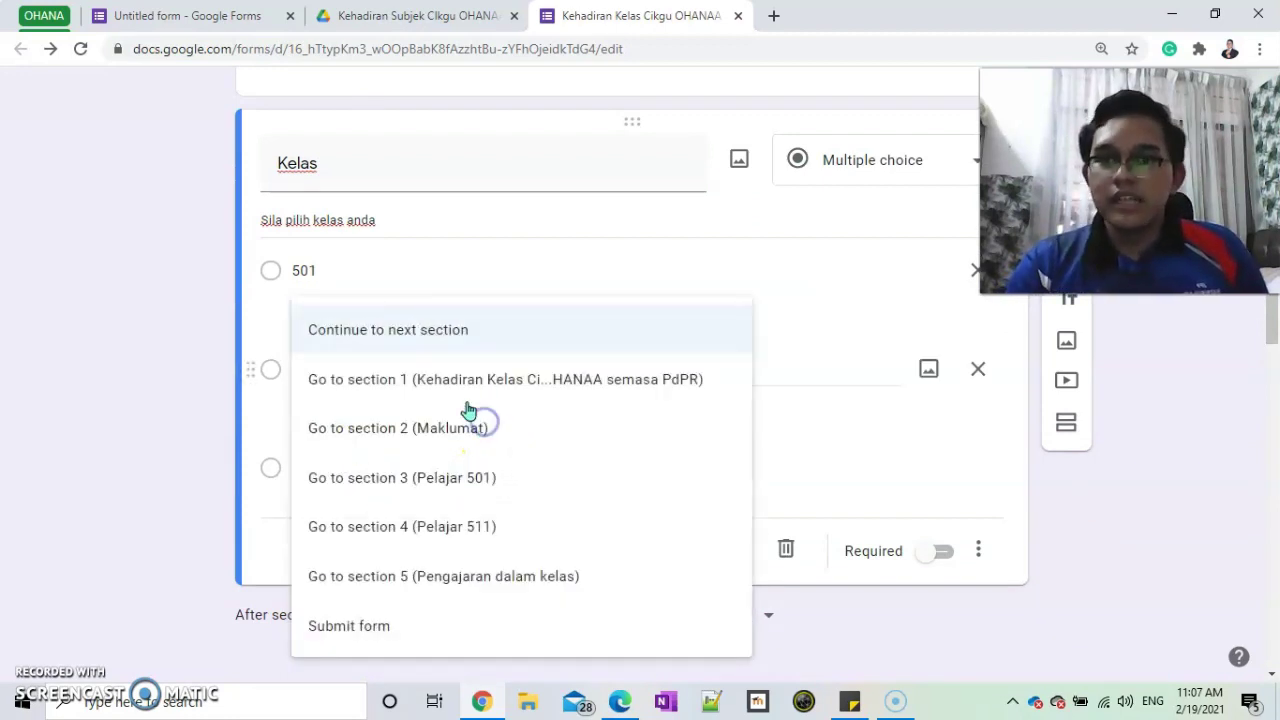
click(478, 530)
scroll(780, 457, up, 4)
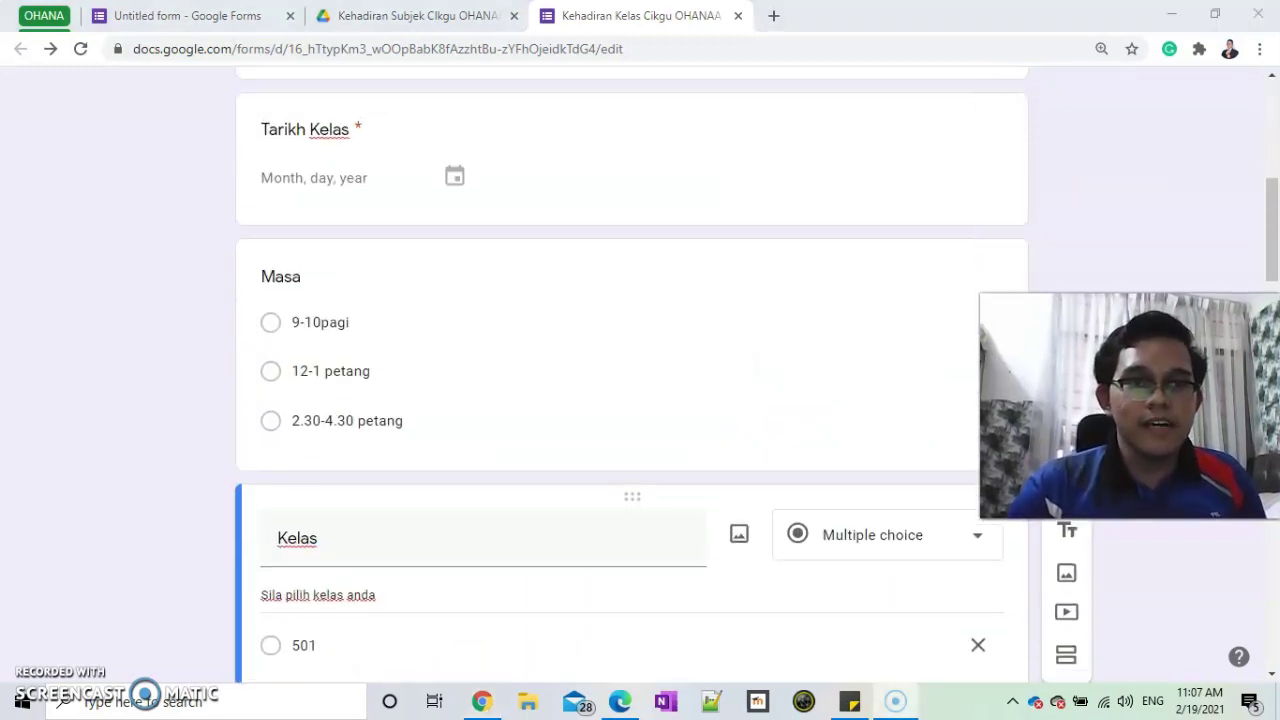
scroll(811, 311, up, 6)
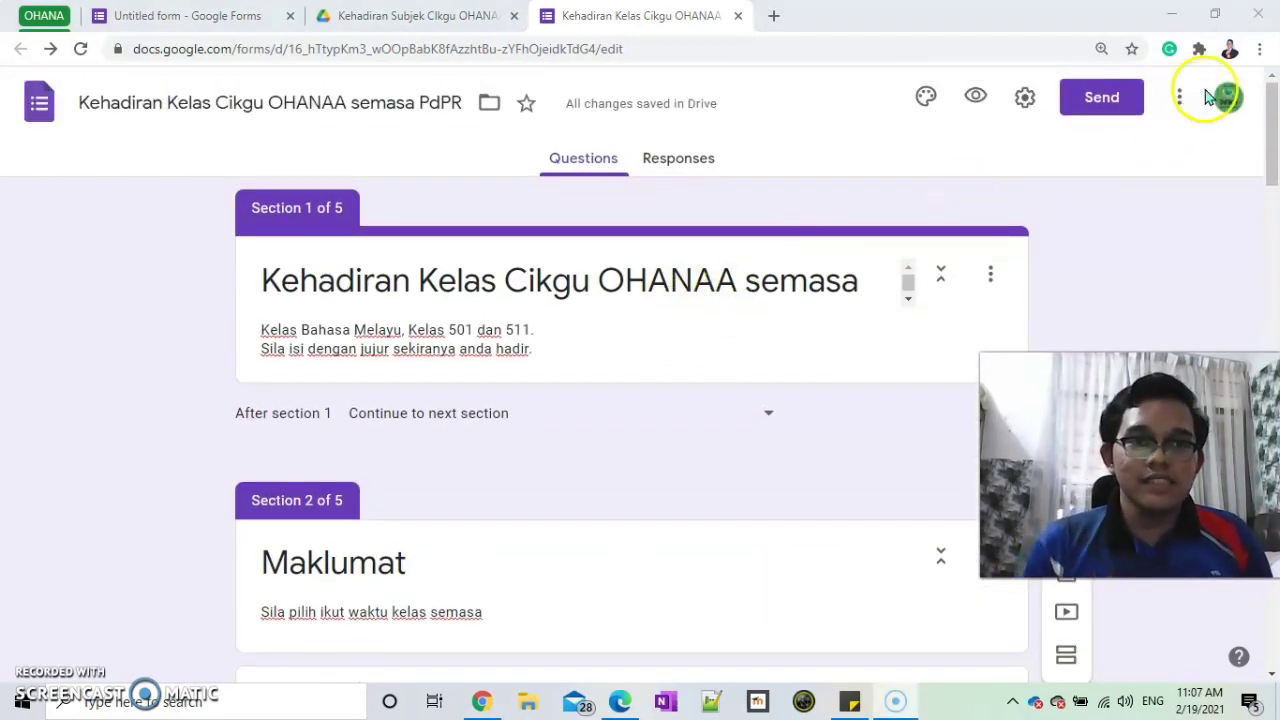
click(1038, 100)
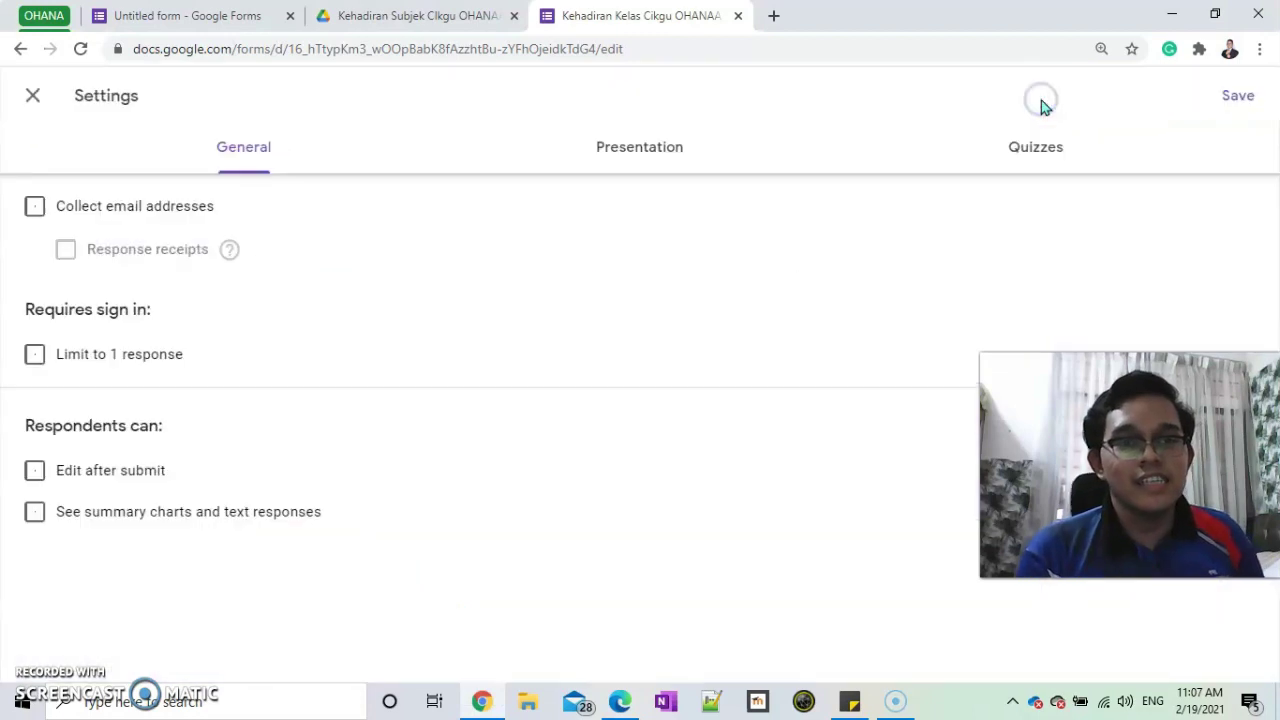
click(34, 212)
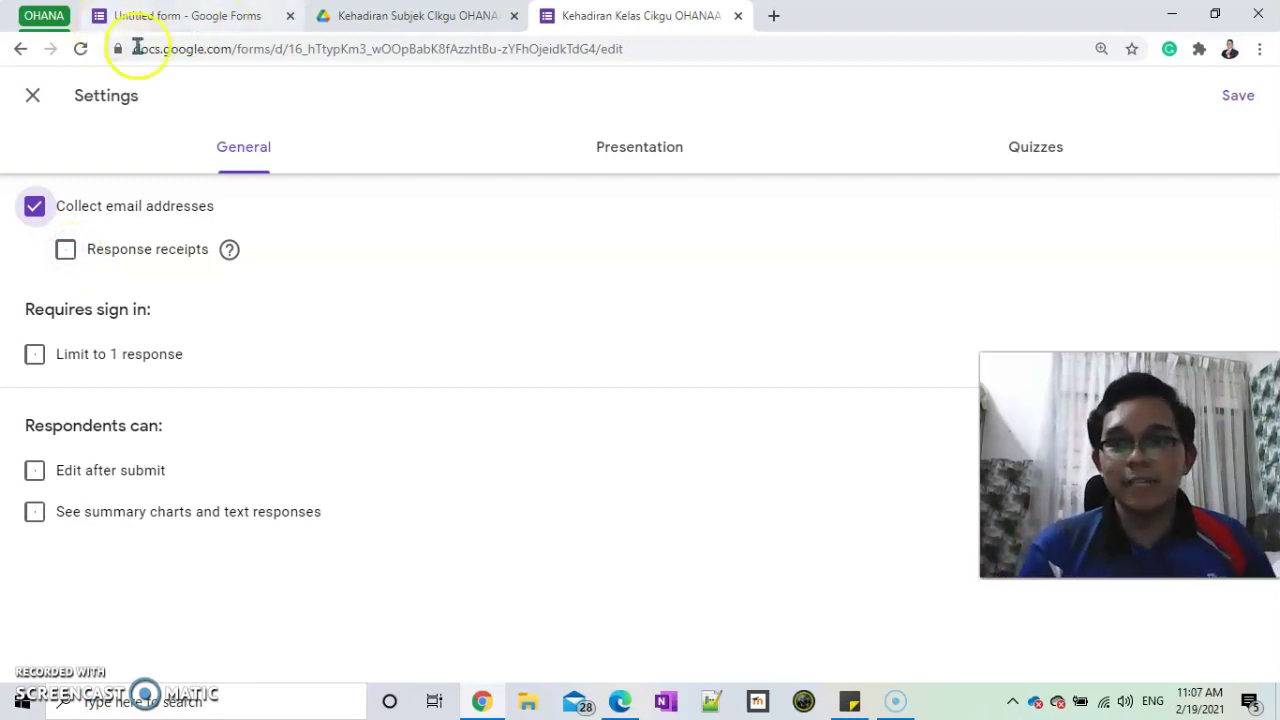
click(67, 250)
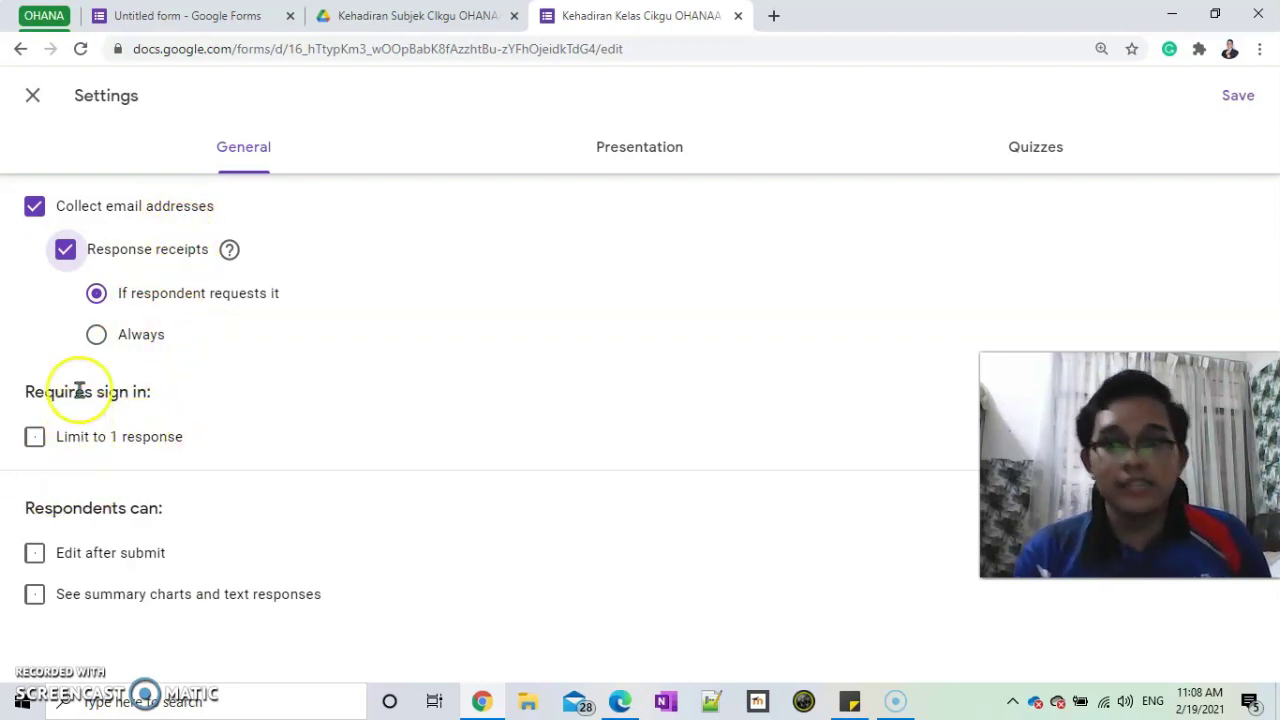
click(35, 556)
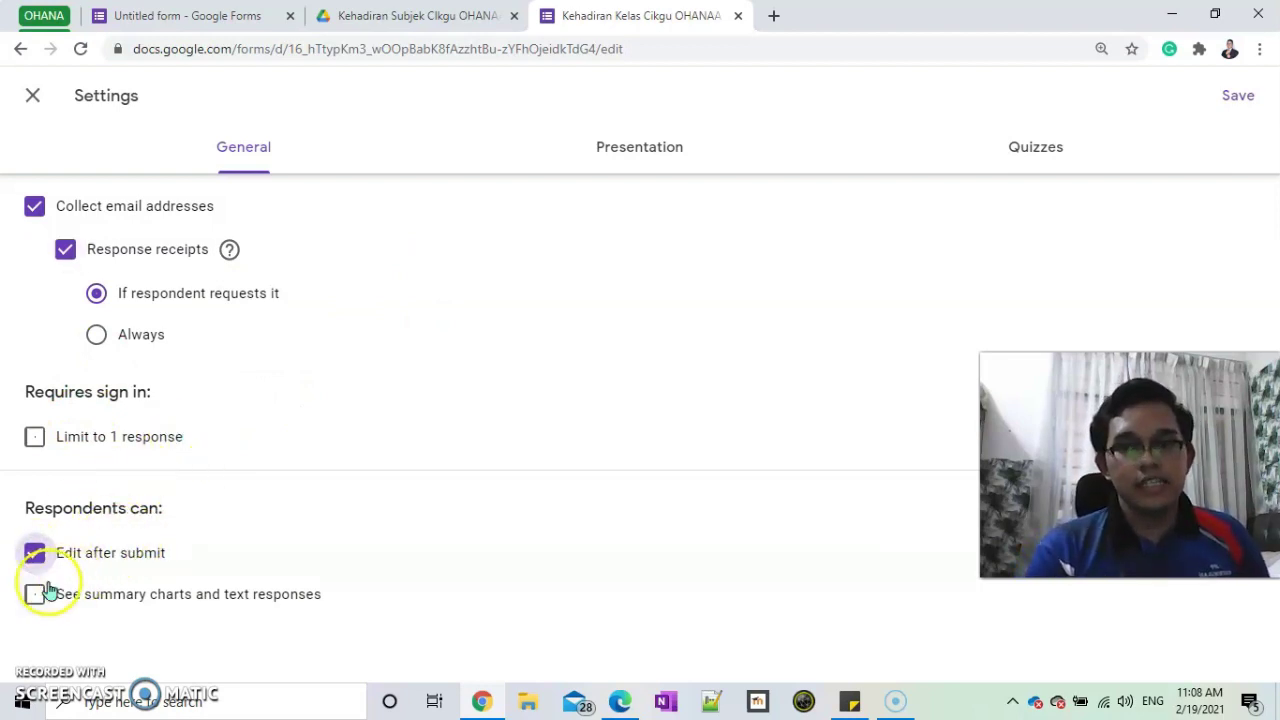
click(36, 597)
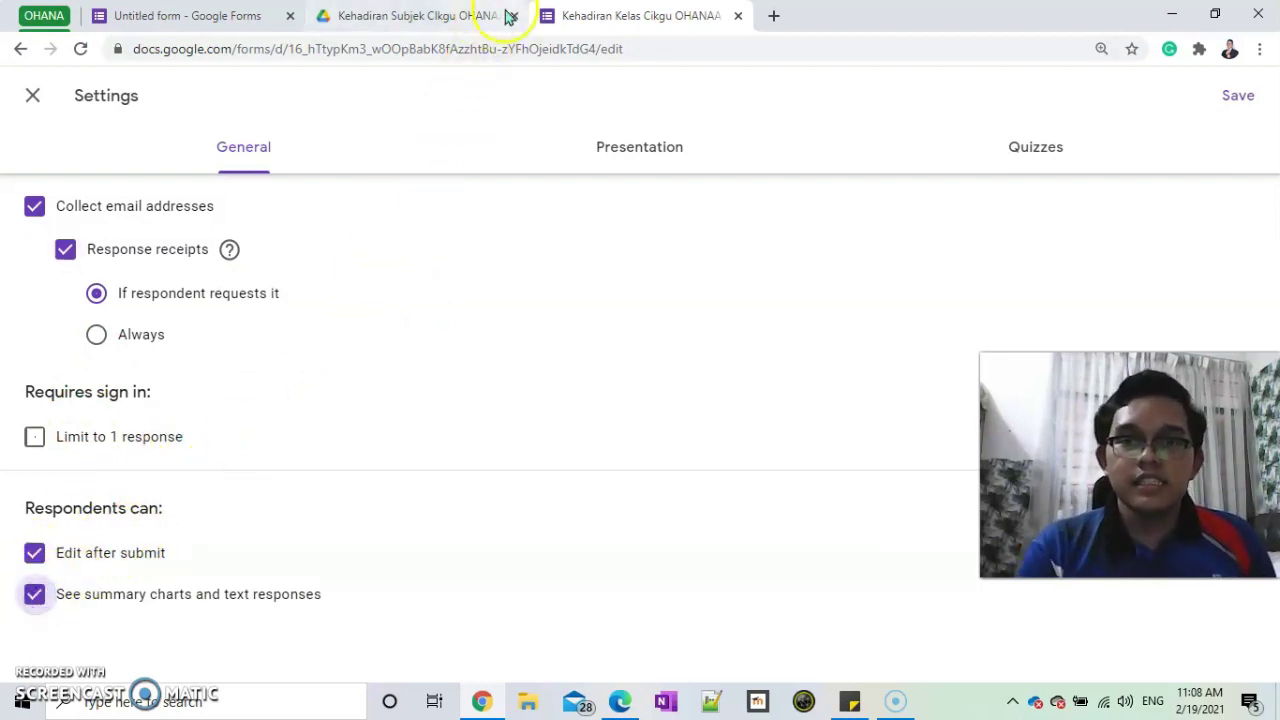
click(30, 97)
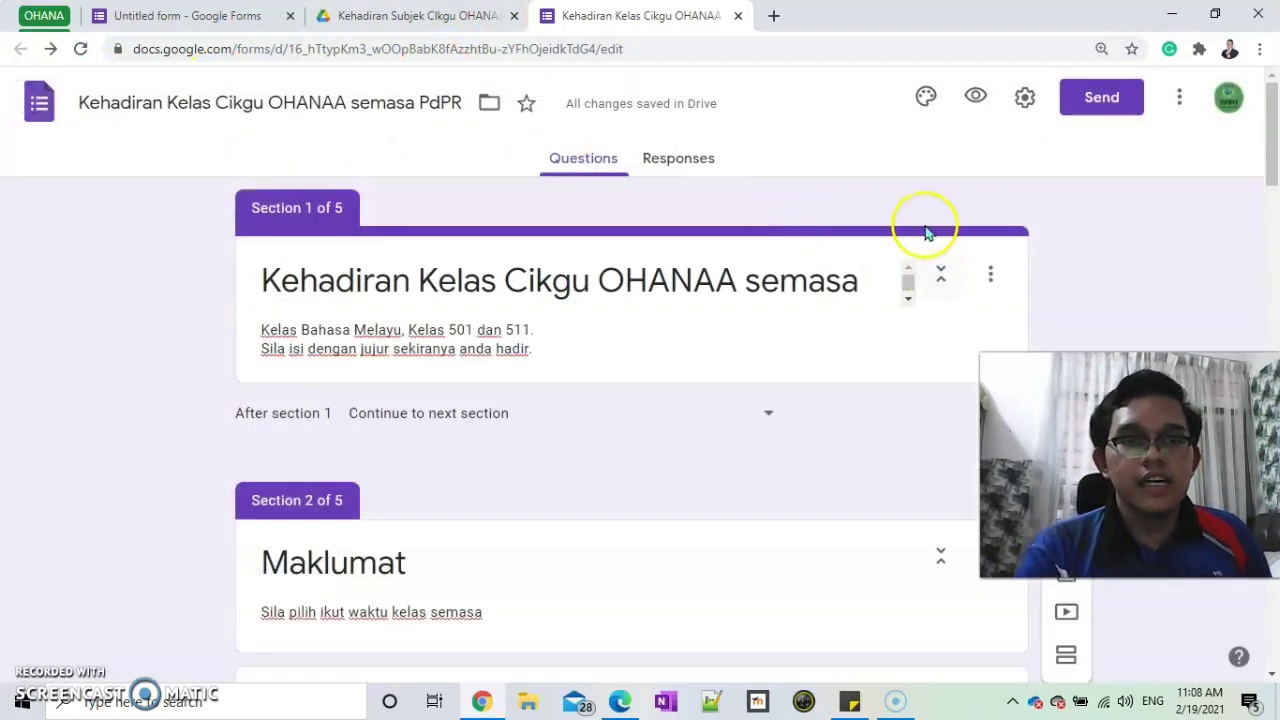
scroll(523, 354, down, 1)
scroll(523, 346, up, 1)
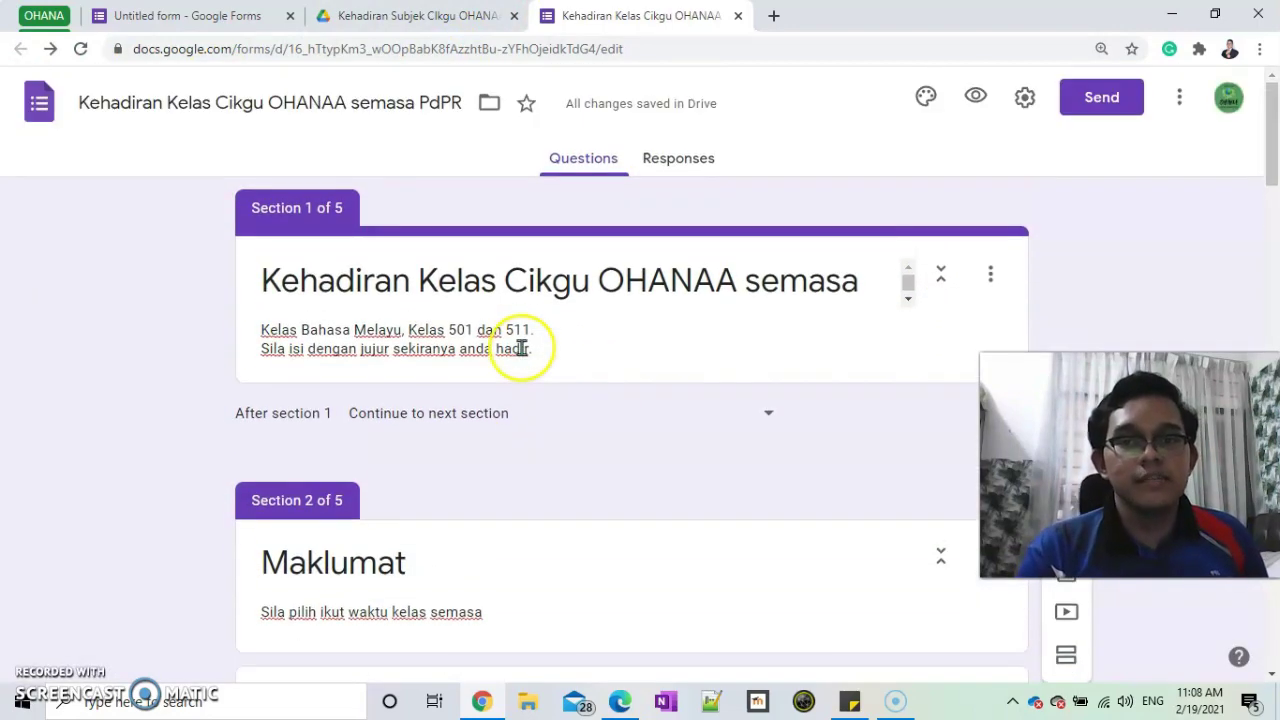
scroll(520, 363, down, 3)
scroll(517, 367, up, 3)
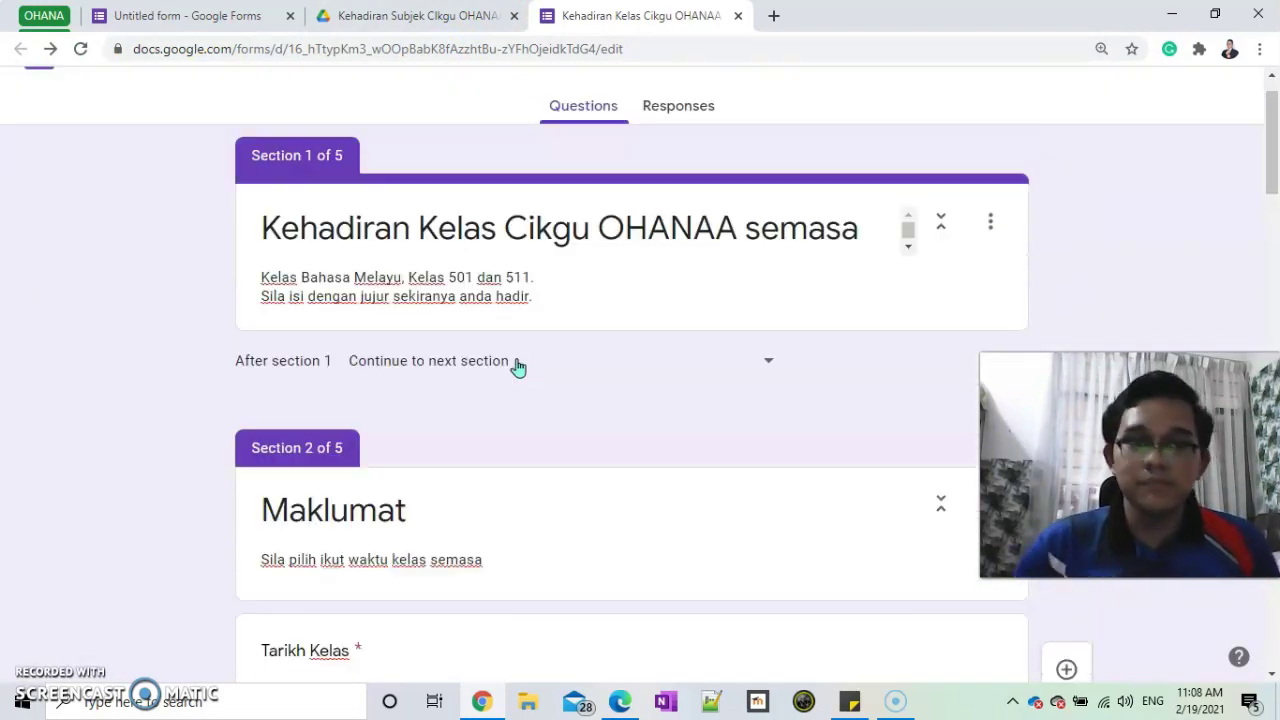
- Save form settings that collect email addresses, send response receipts if requested, and let respondents edit after submit and see summary charts and text responses
click(1020, 100)
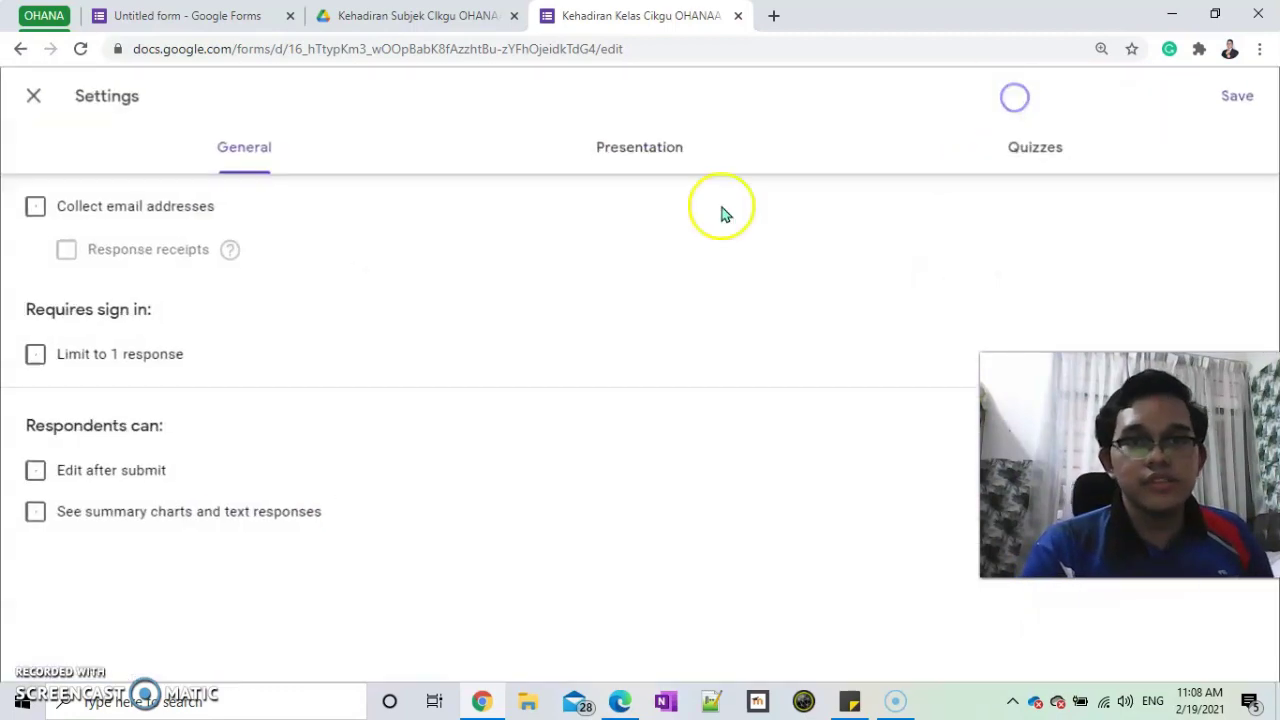
click(38, 210)
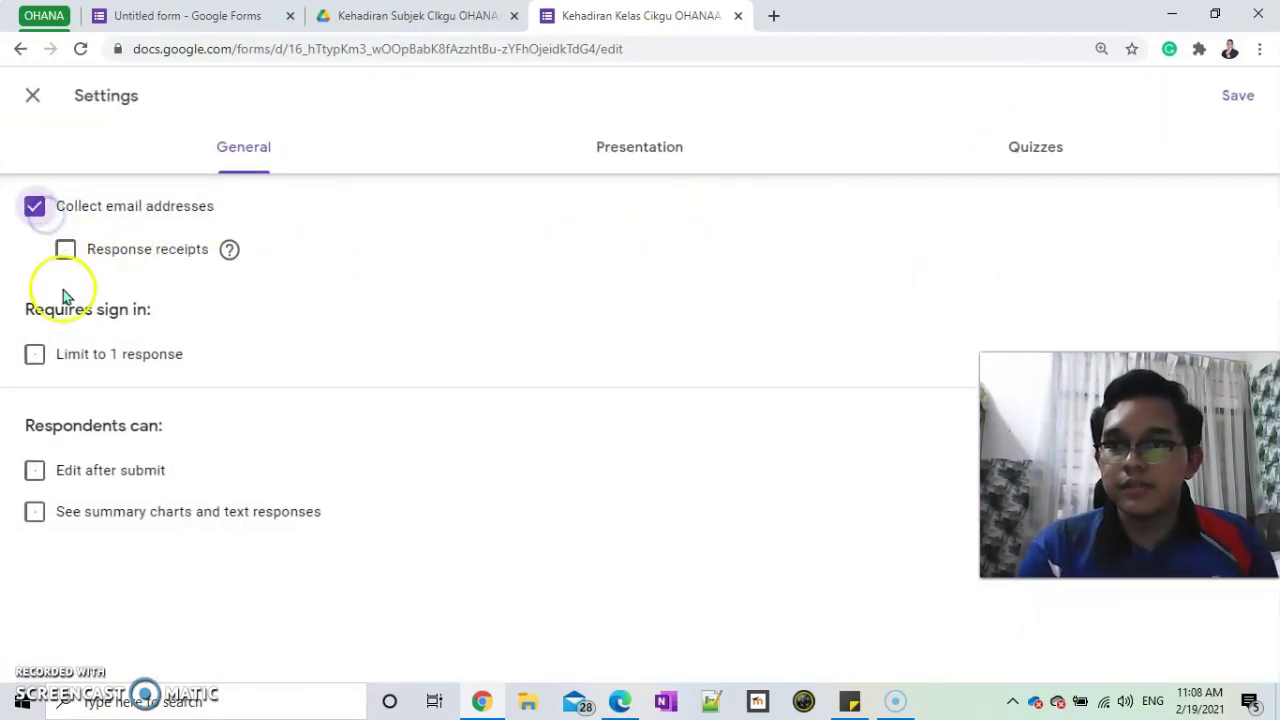
click(65, 249)
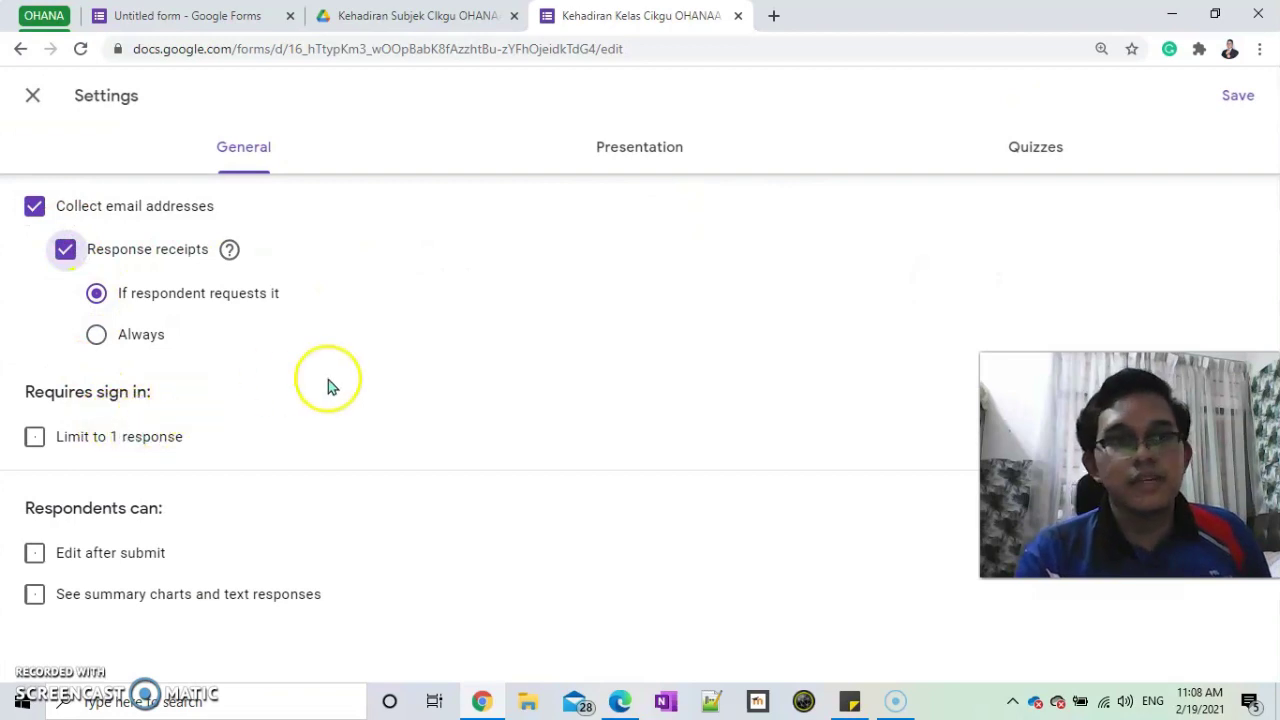
click(35, 548)
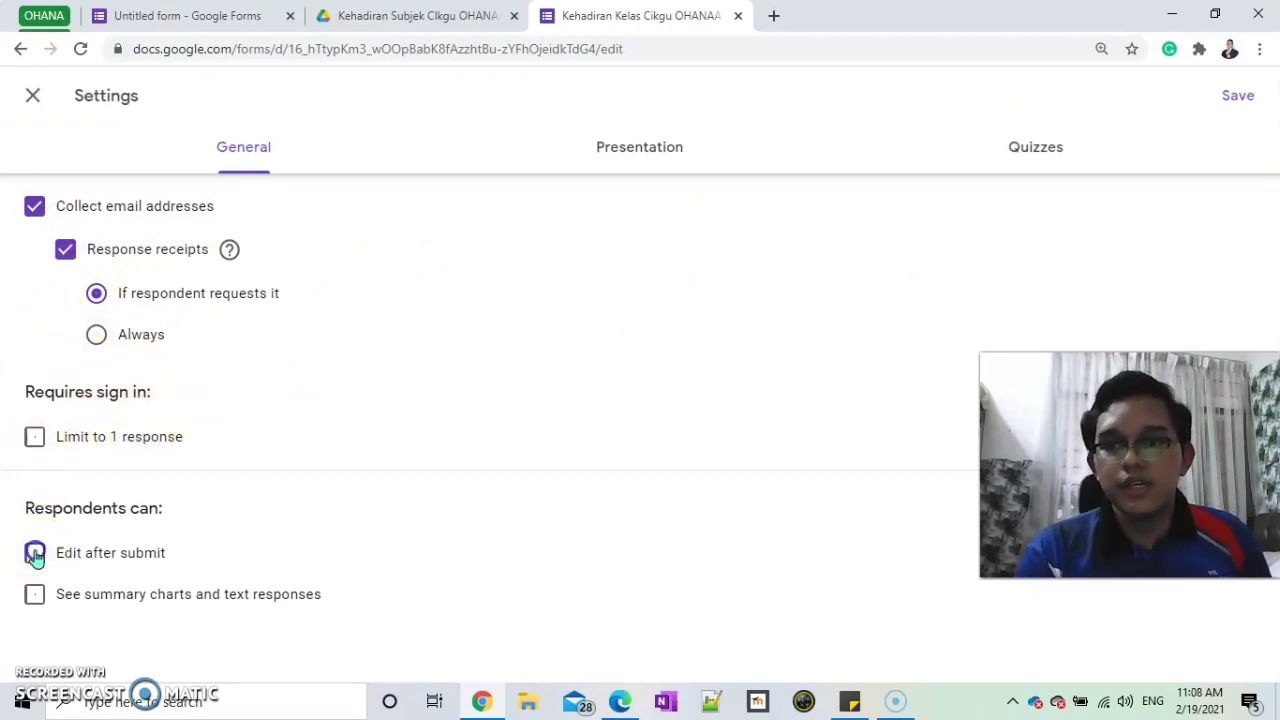
click(36, 597)
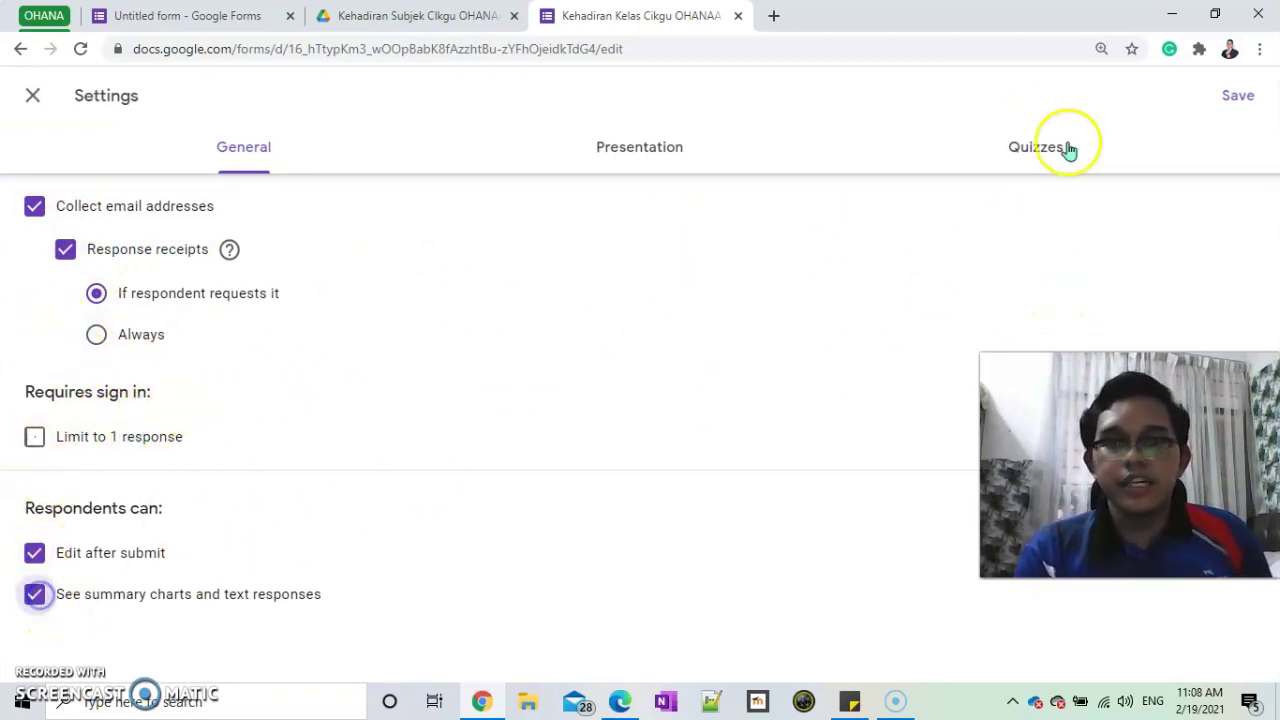
click(1237, 101)
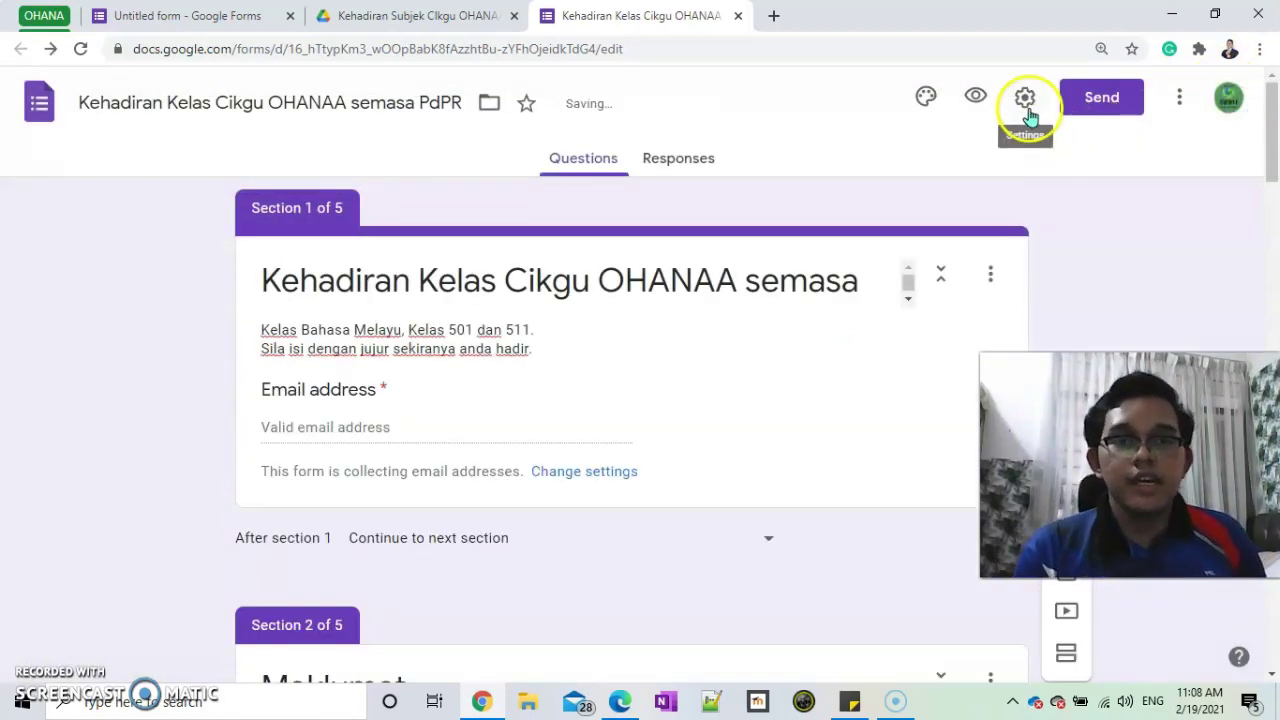
- Preview the form, fill in the respondent's email address and continue to the Maklumat section
scroll(480, 443, down, 2)
scroll(600, 300, up, 2)
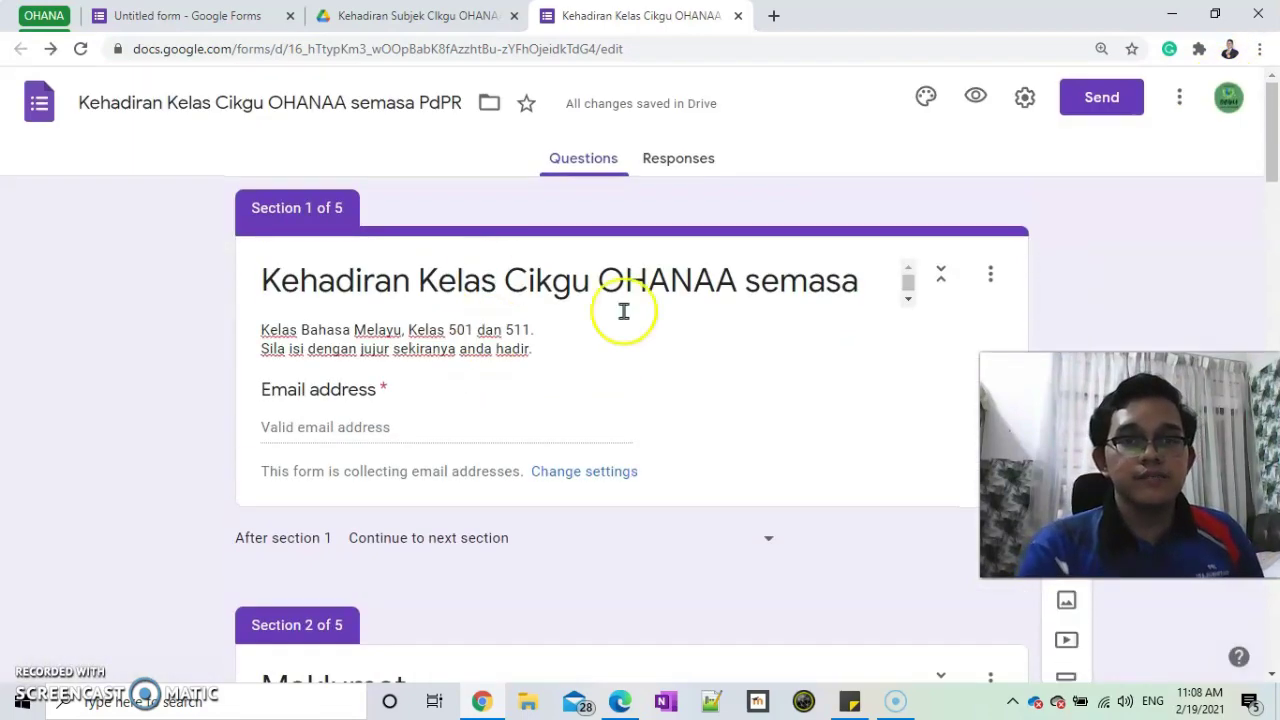
click(966, 113)
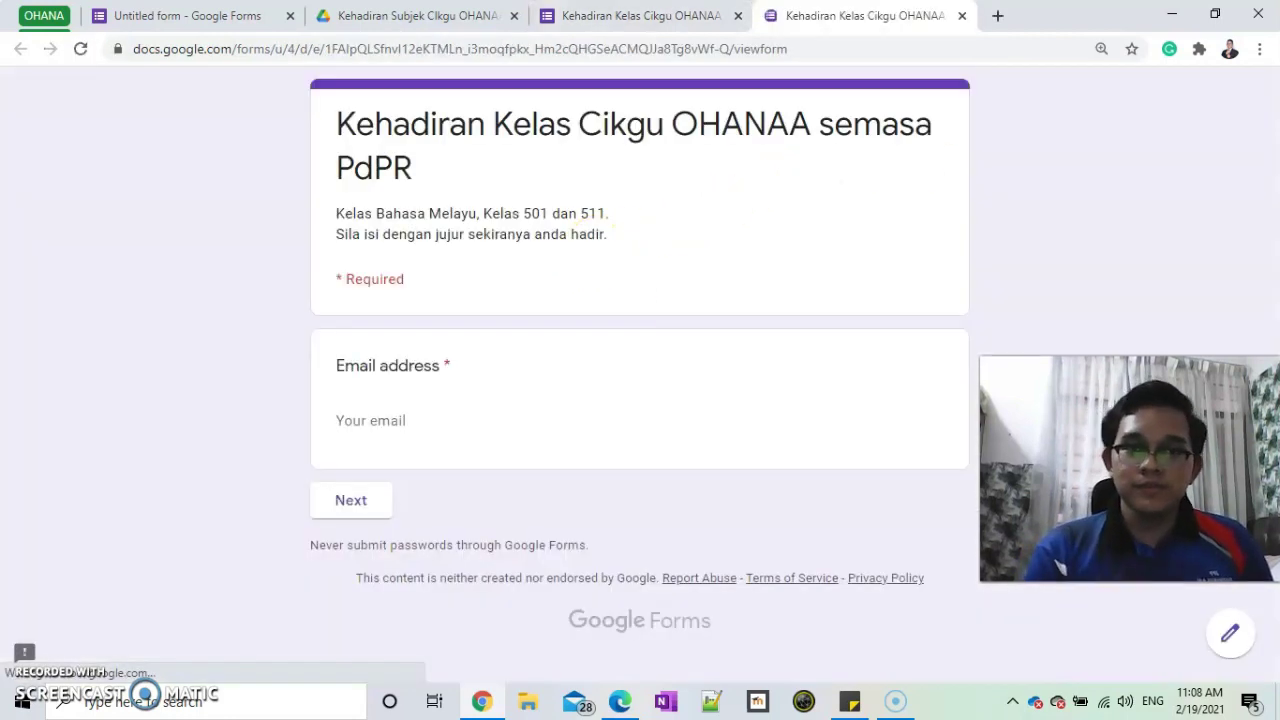
click(424, 420)
click(406, 455)
click(372, 500)
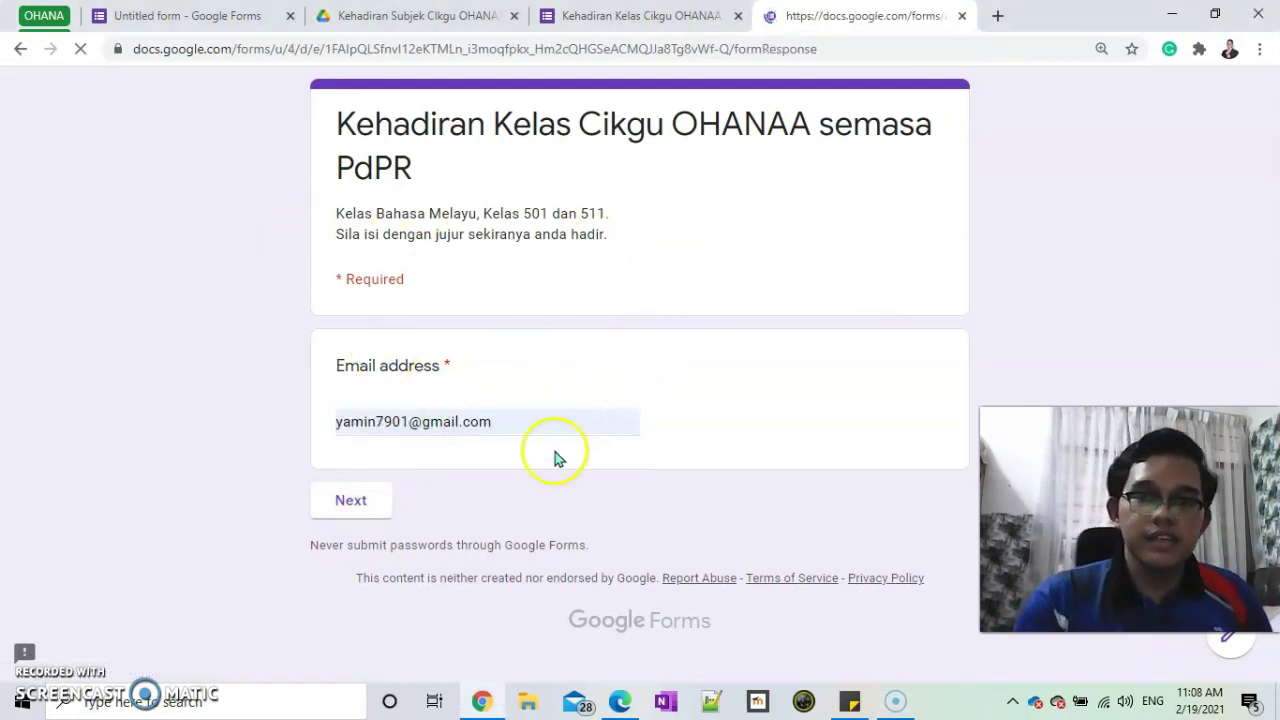
- Answer the Maklumat section with Tarikh Kelas 02/19/2021, Masa 12-1 petang and Kelas 501, and continue
scroll(437, 365, down, 2)
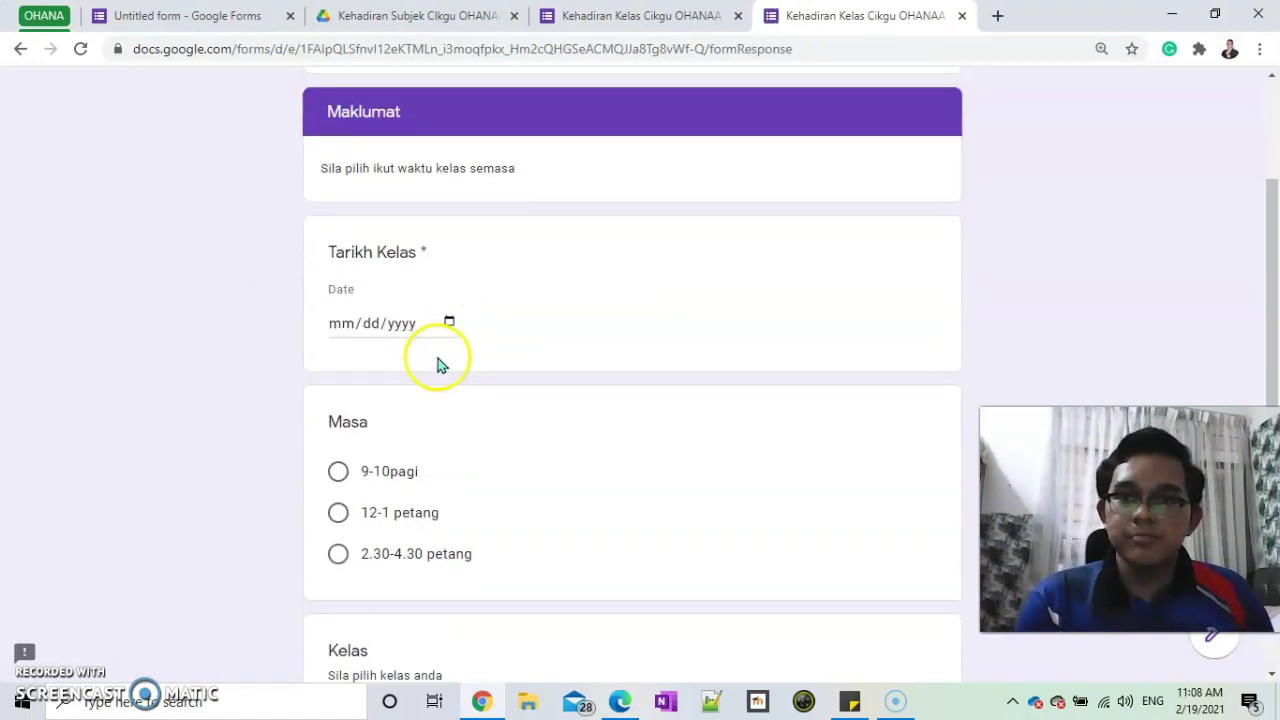
click(447, 320)
click(495, 486)
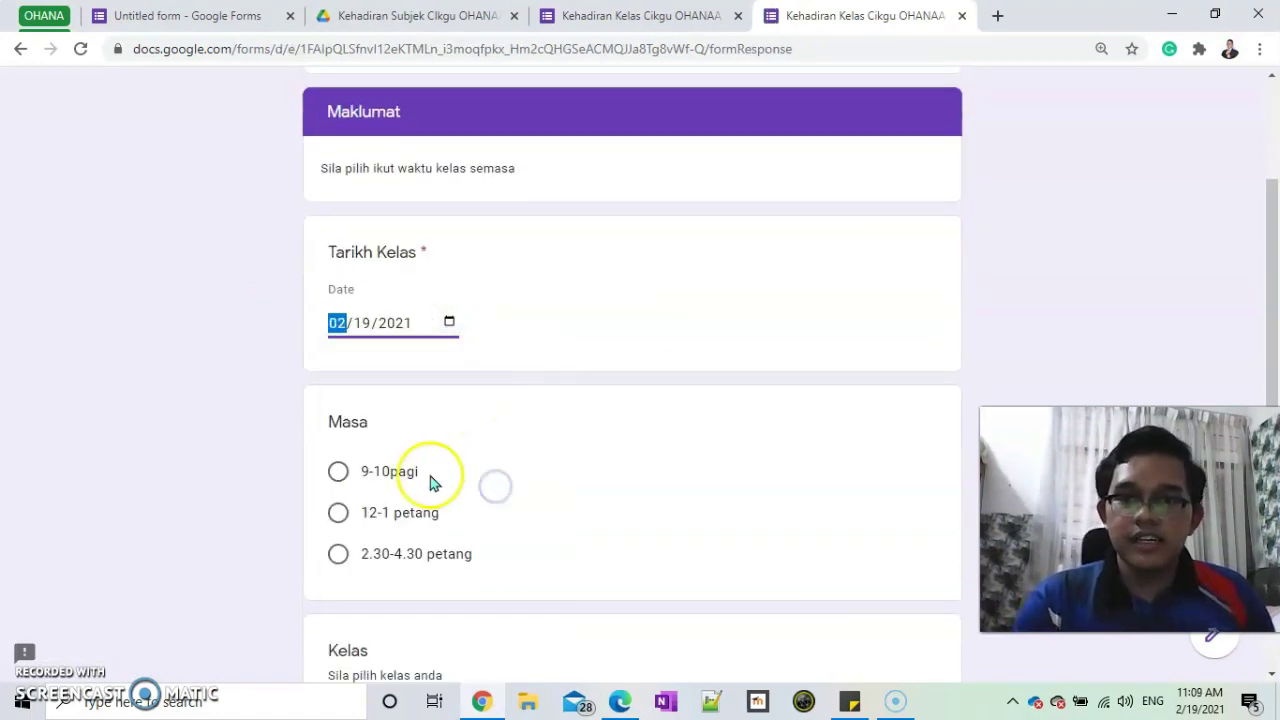
click(338, 516)
scroll(383, 520, down, 4)
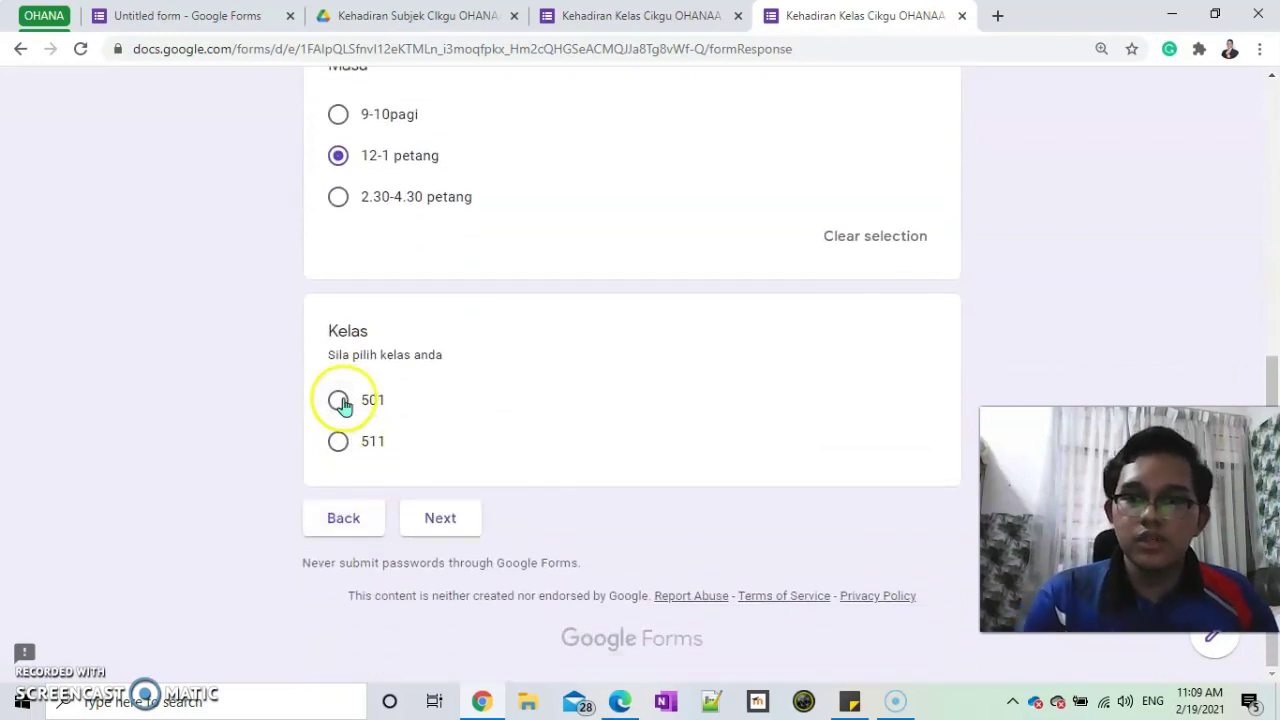
click(339, 401)
click(437, 556)
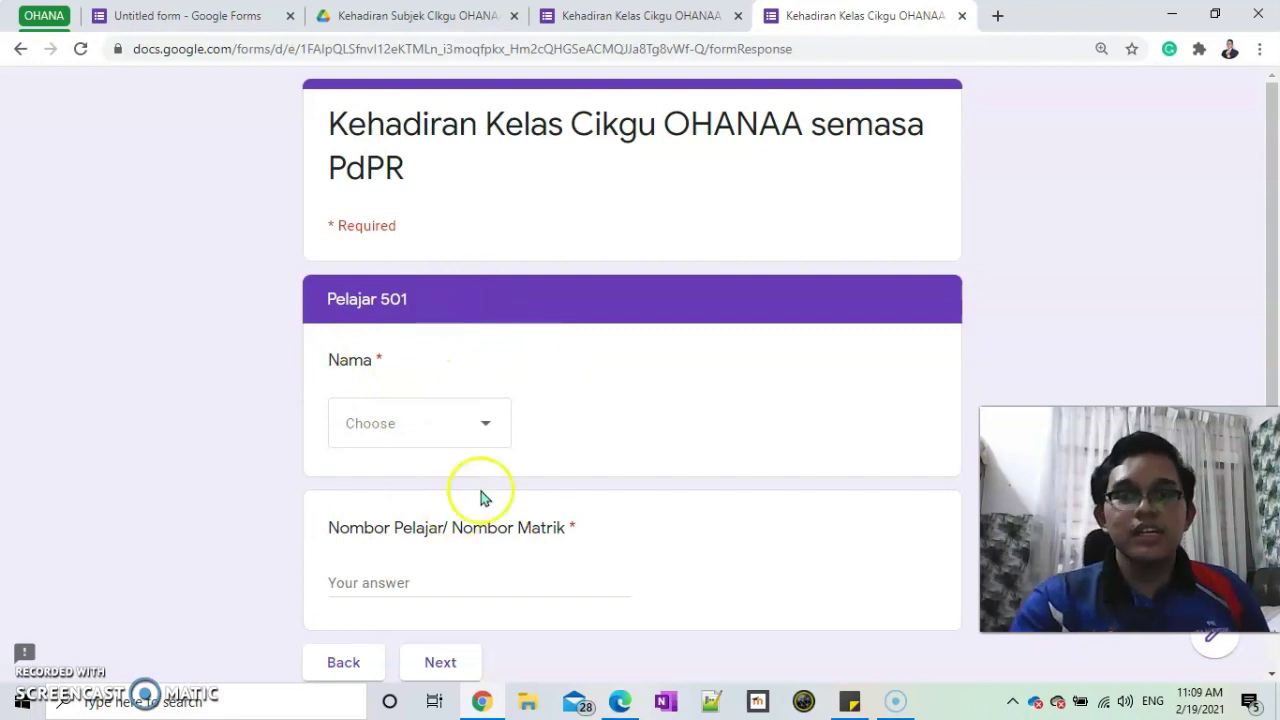
- Choose the student's name and enter the student number in the Pelajar 501 section, and continue to check which section follows
click(428, 434)
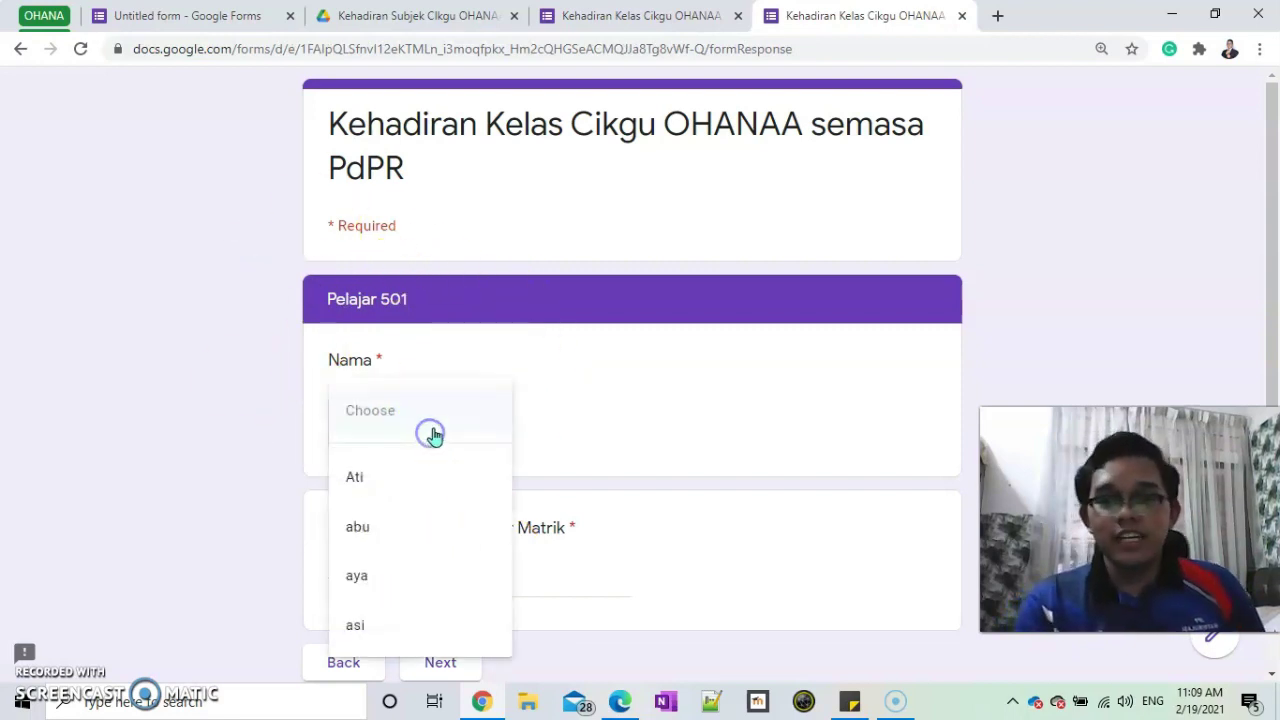
click(408, 478)
scroll(420, 540, down, 1)
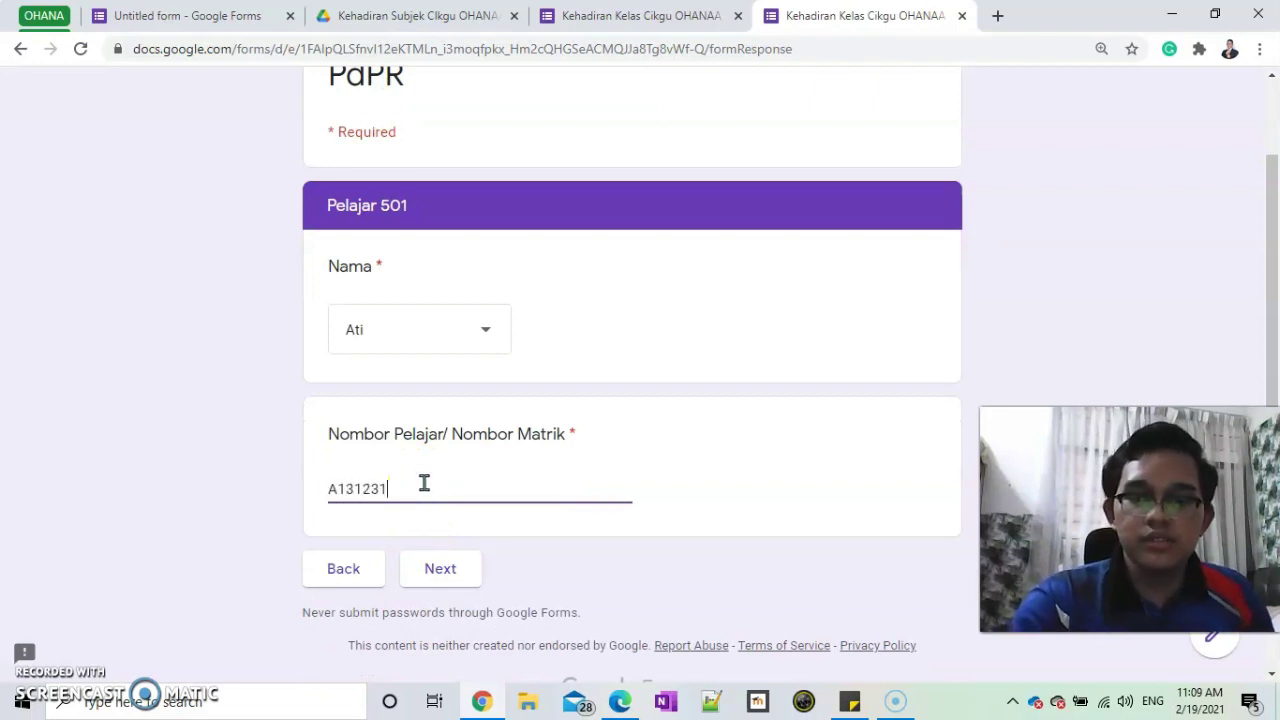
click(440, 566)
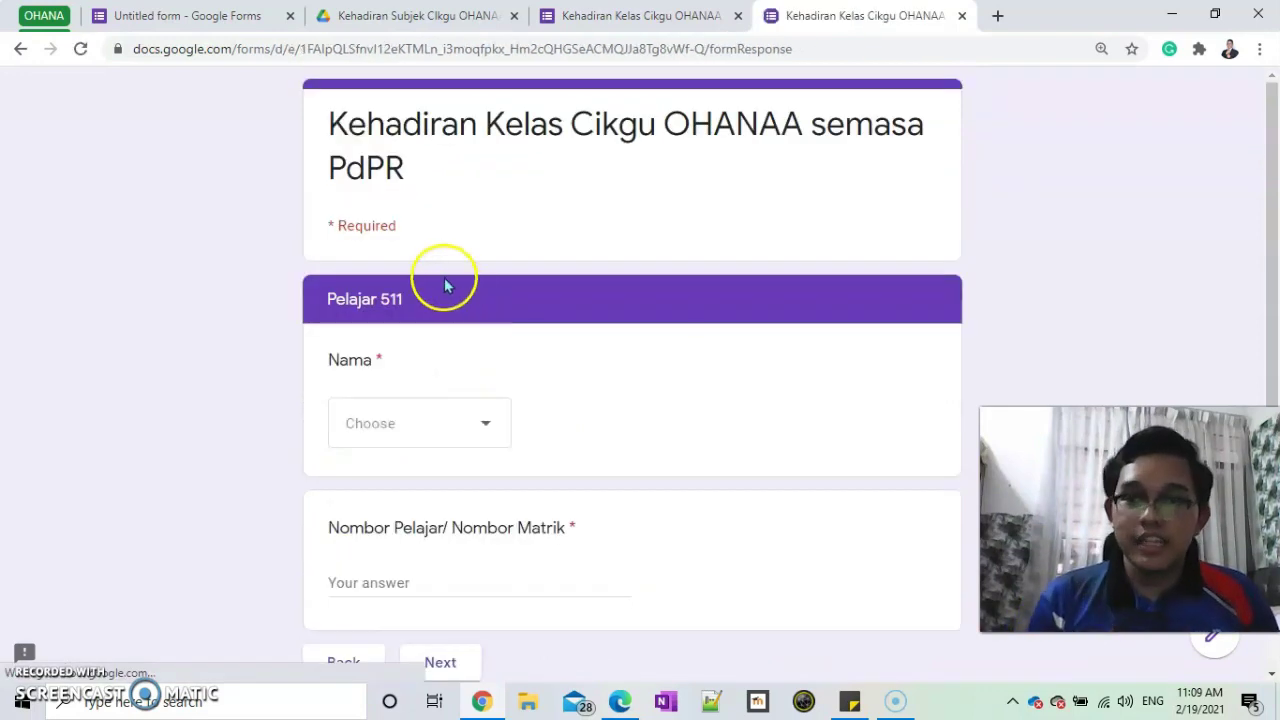
scroll(446, 290, down, 1)
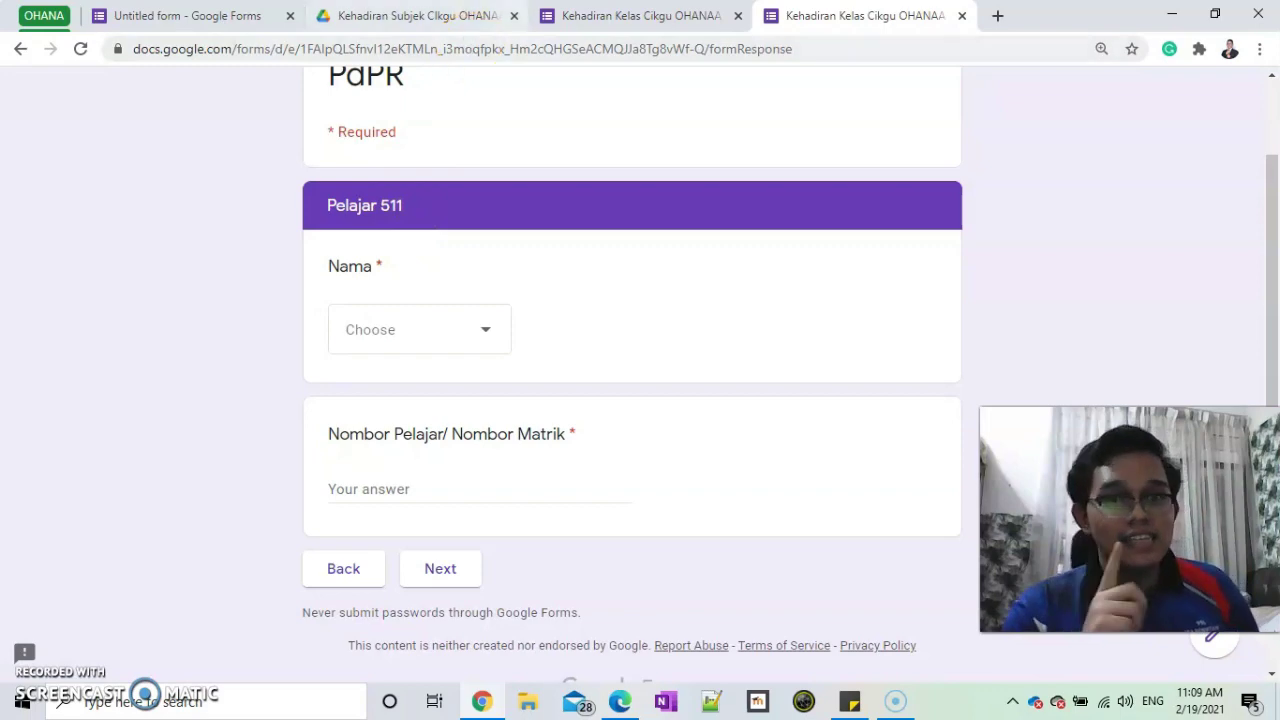
- Return to the form editor and set section 3 (Pelajar 501) to lead to Submit form
click(640, 15)
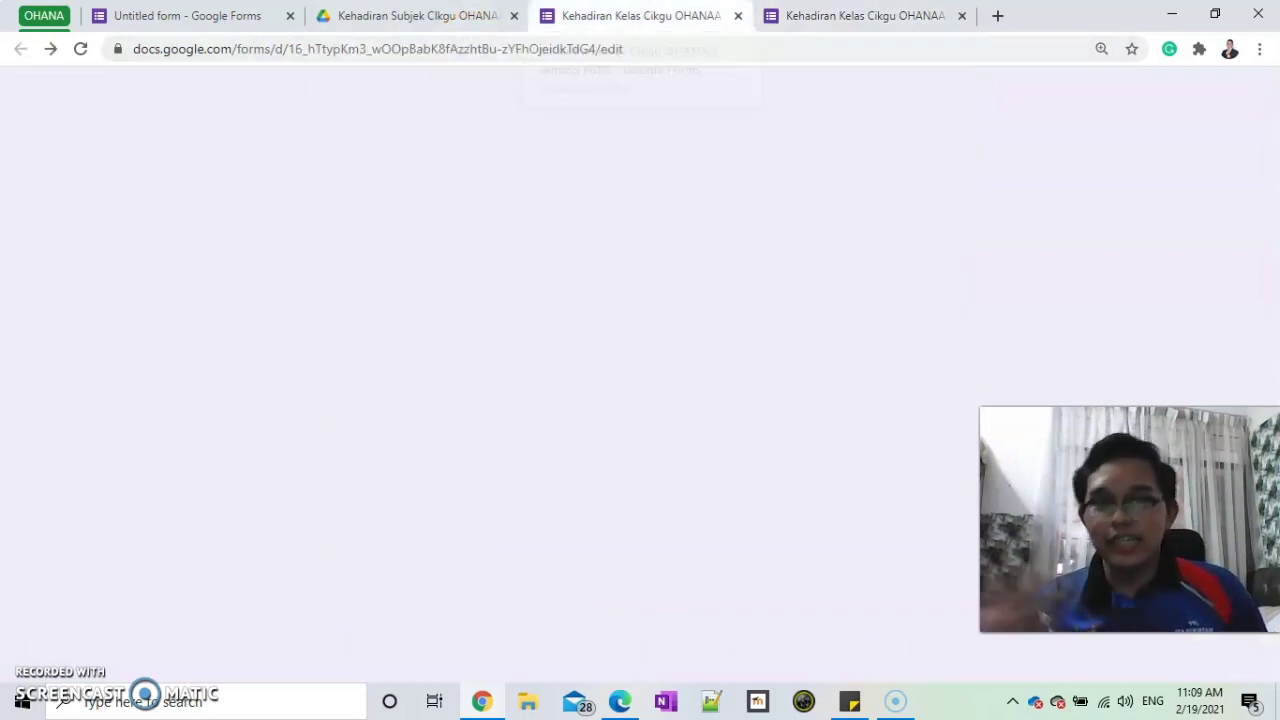
scroll(430, 380, down, 4)
scroll(350, 445, down, 15)
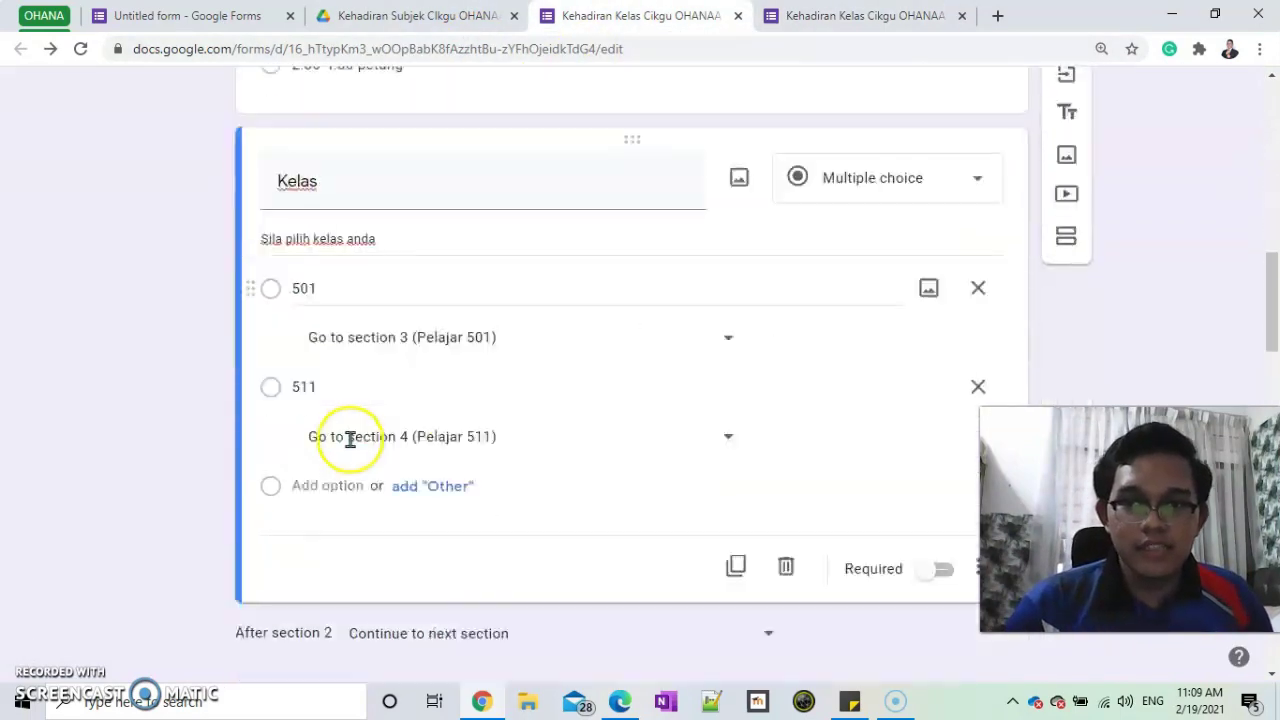
scroll(352, 443, down, 6)
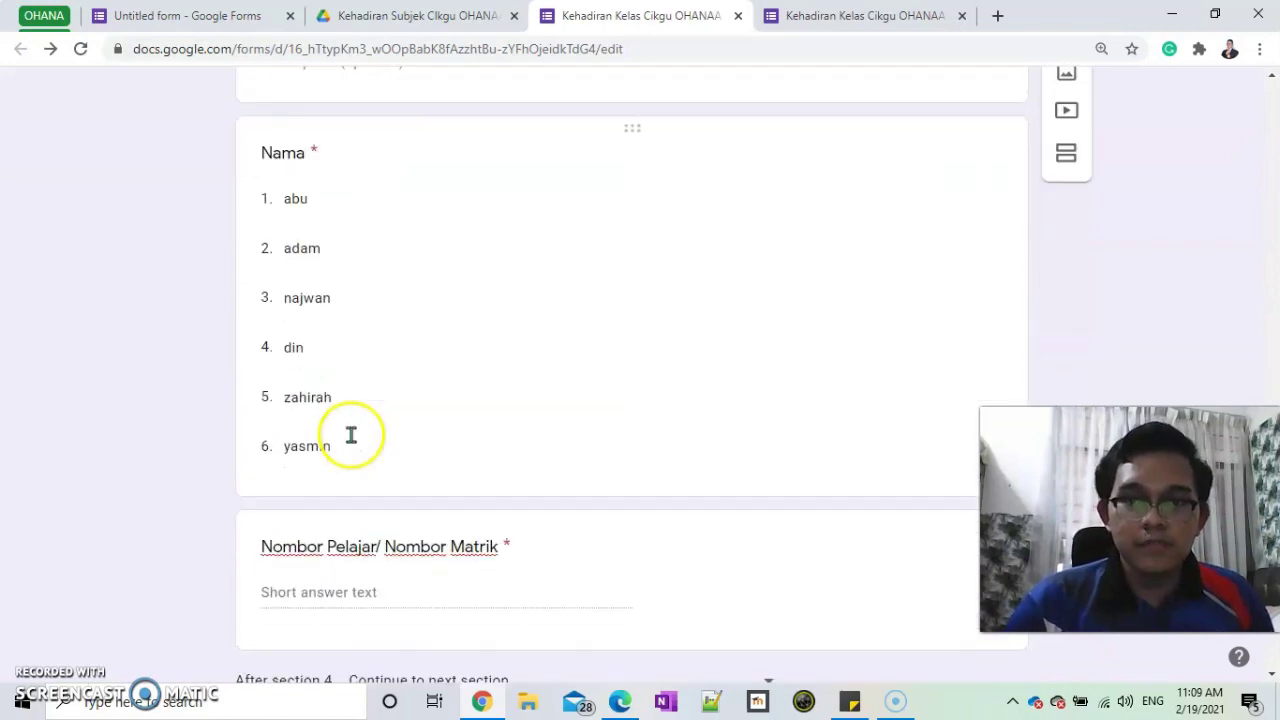
scroll(352, 440, up, 7)
scroll(357, 434, up, 3)
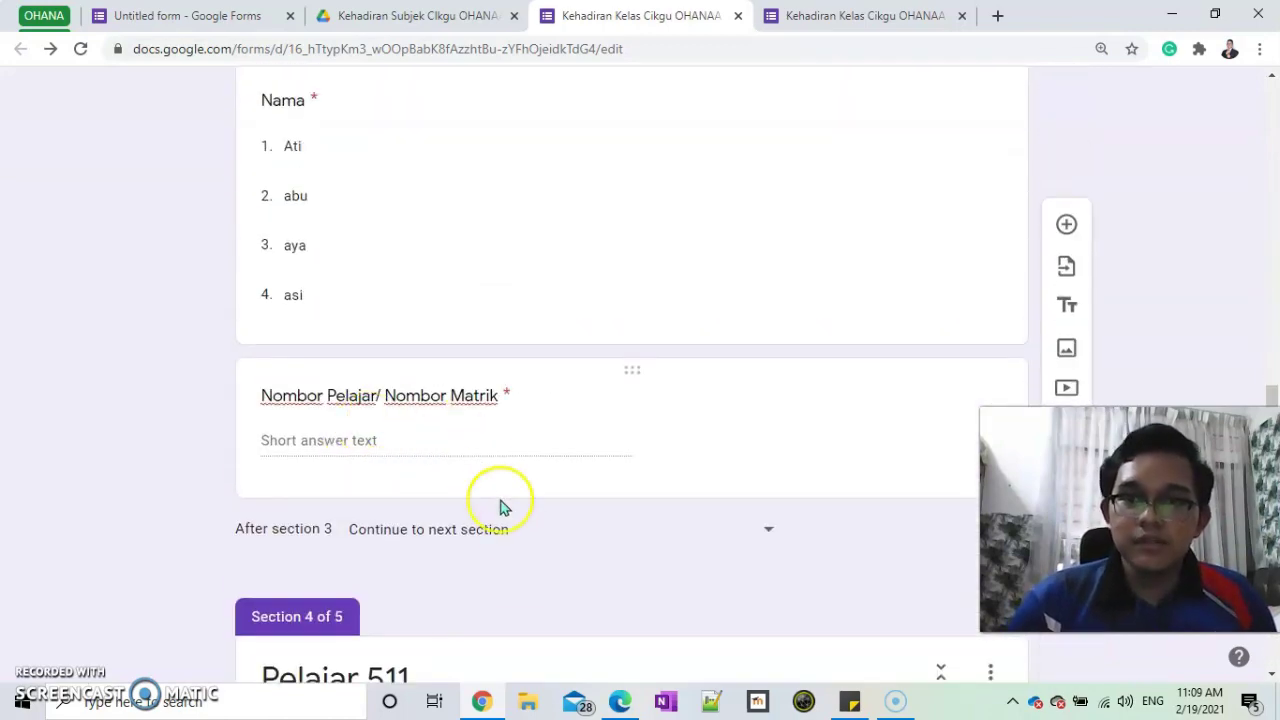
click(509, 529)
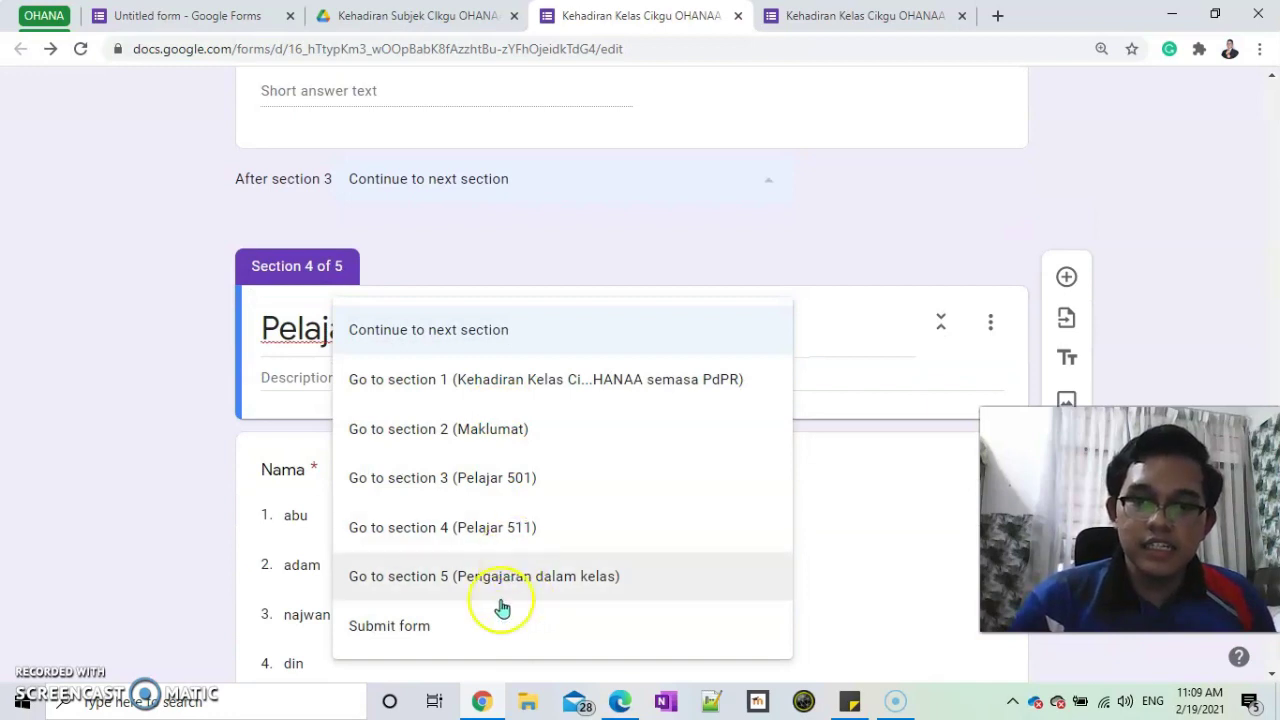
click(485, 628)
- Reselect the destination that follows section 3 (Pelajar 501)
scroll(523, 486, down, 5)
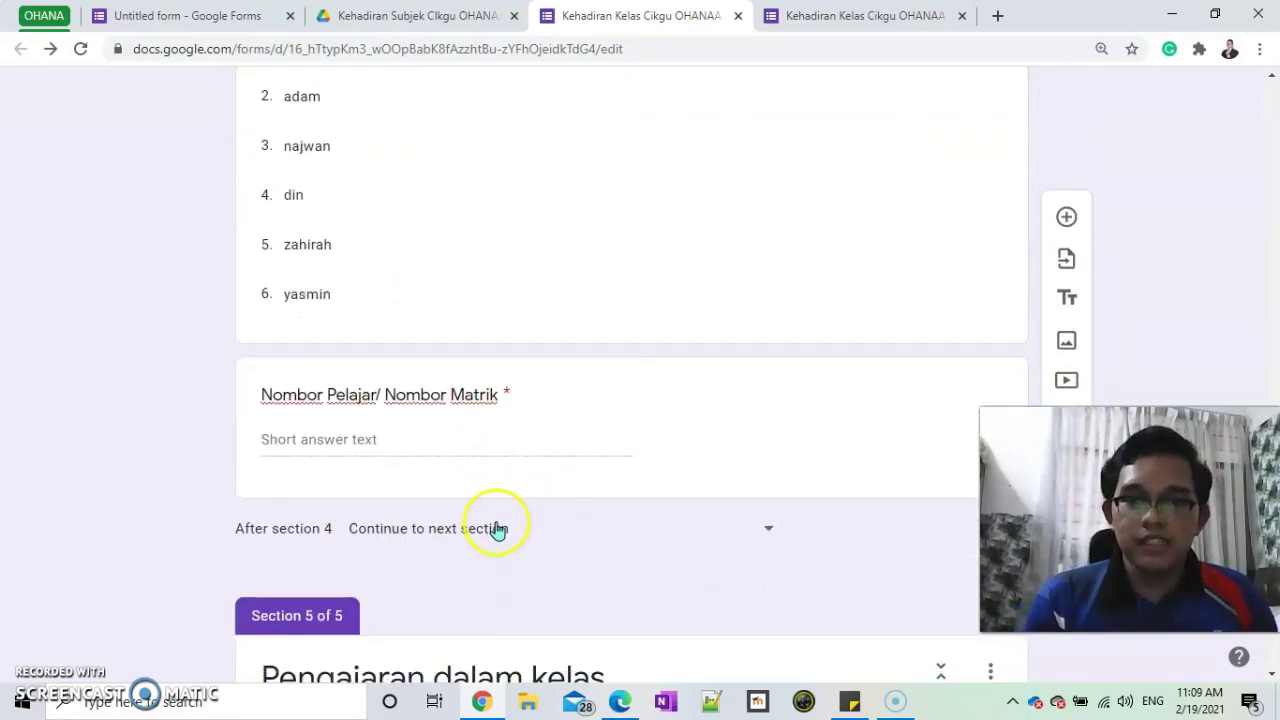
scroll(497, 530, up, 4)
scroll(457, 249, up, 2)
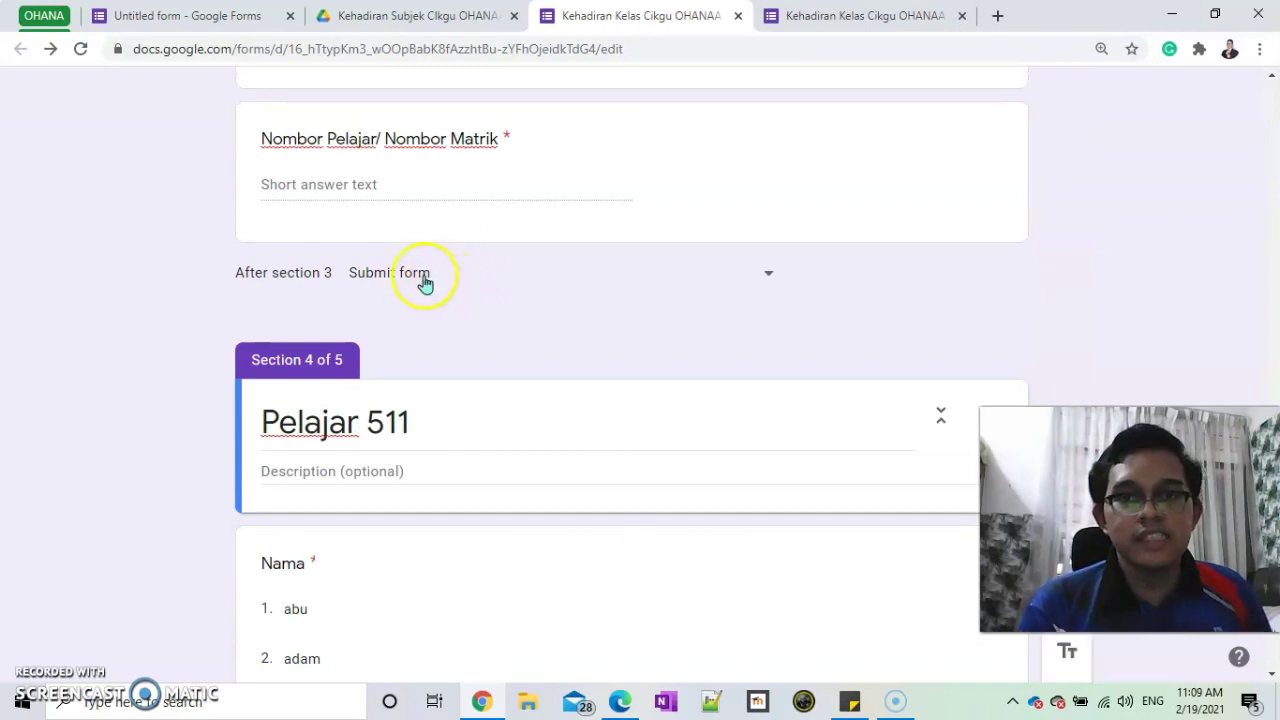
click(425, 284)
click(469, 374)
scroll(469, 388, down, 4)
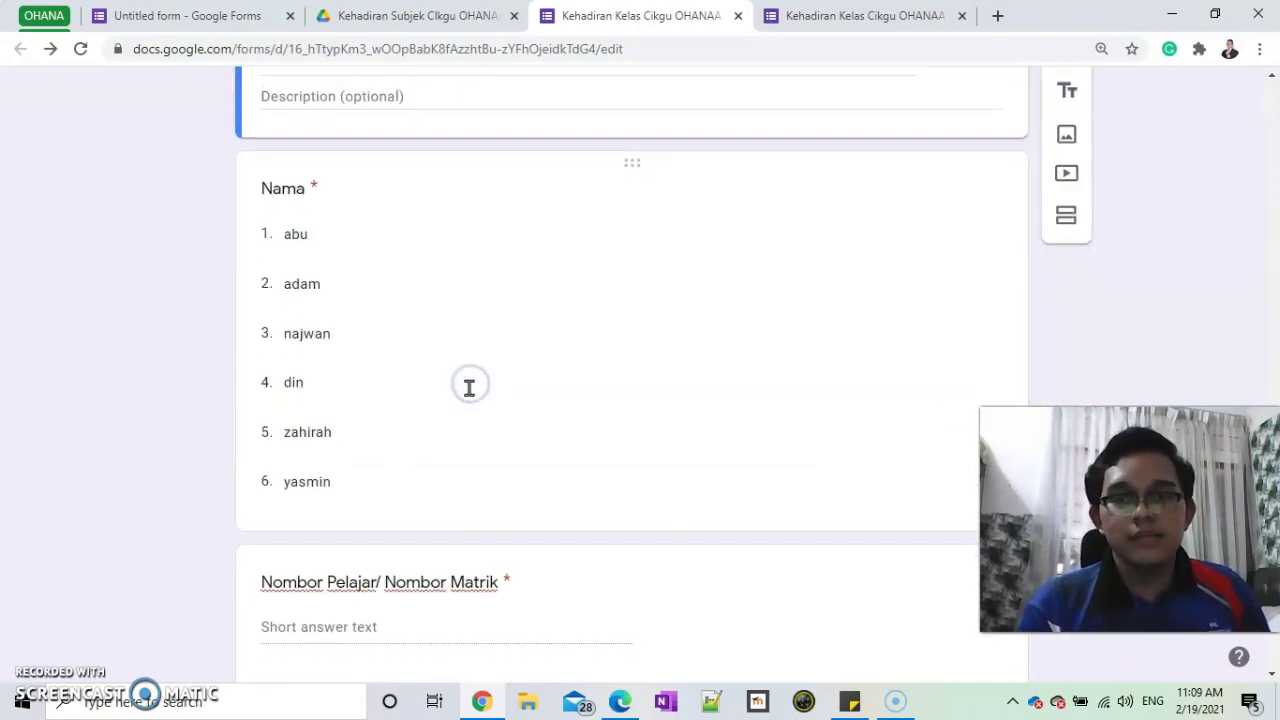
- Set section 4 (Pelajar 511) to lead to section 5 (Pengajaran dalam kelas)
scroll(469, 388, down, 3)
click(503, 437)
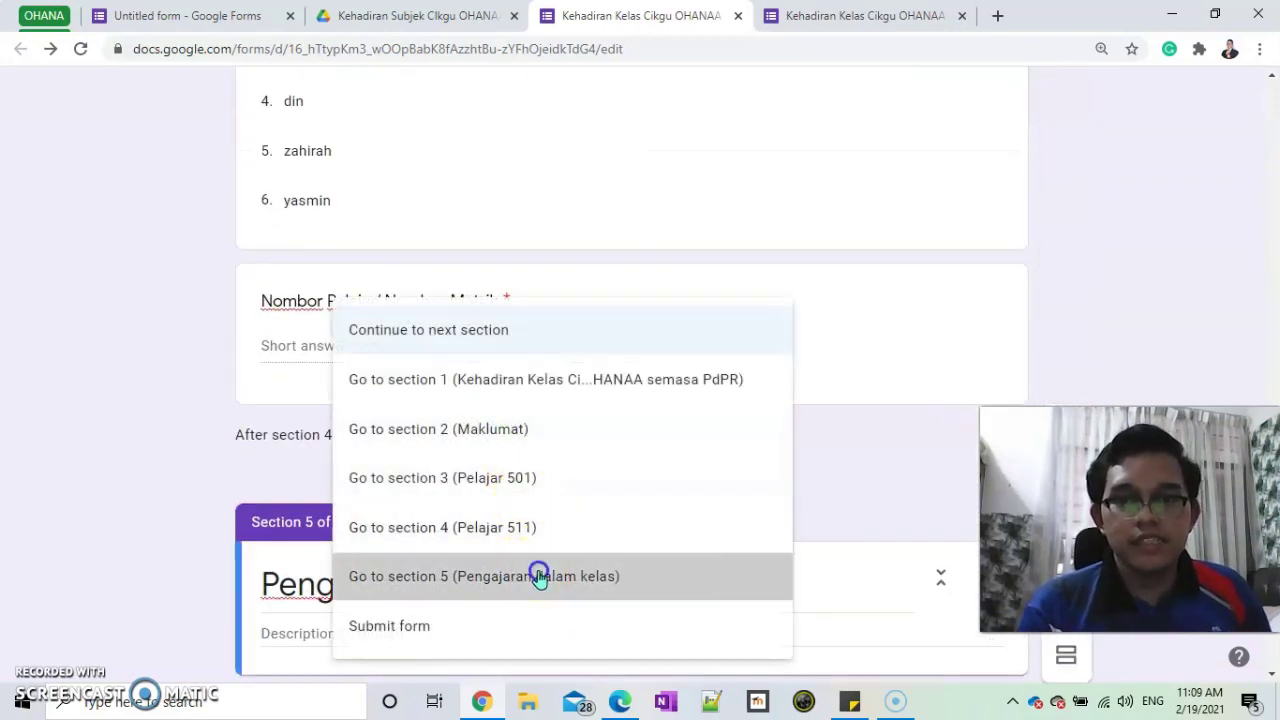
click(538, 576)
- Close the old form preview and open a fresh preview from the form editor
click(851, 14)
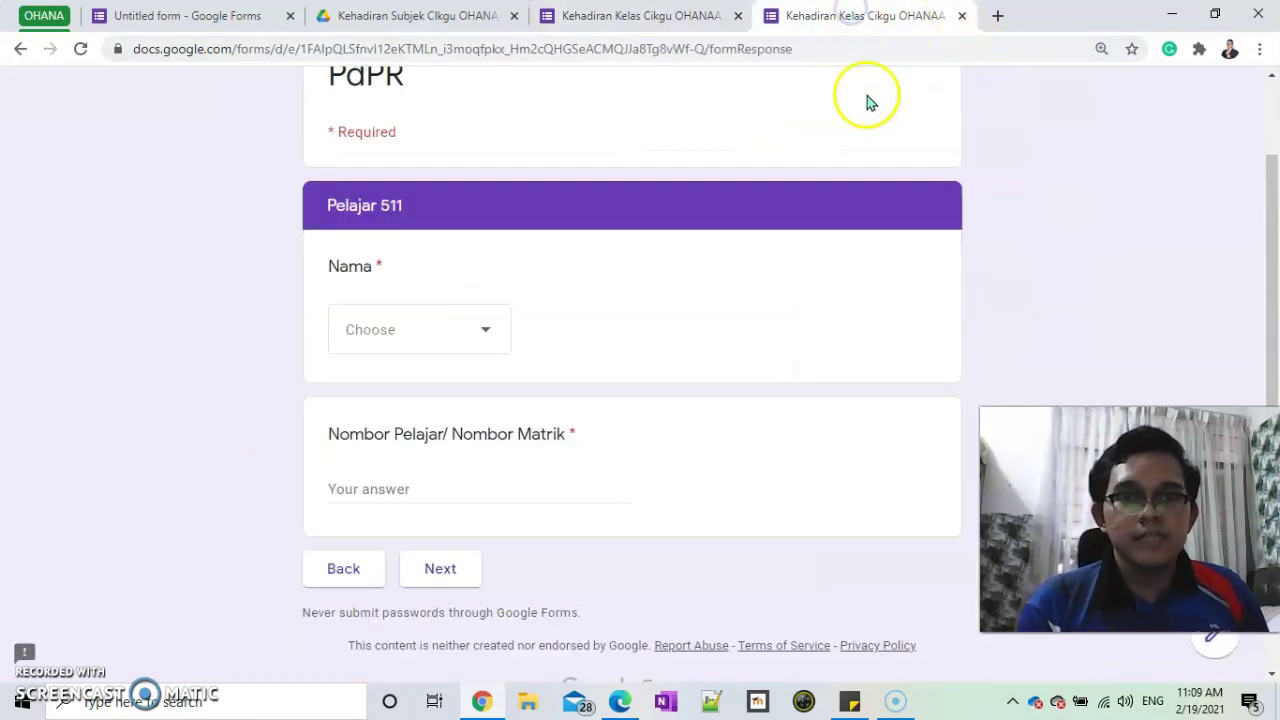
scroll(867, 101, up, 1)
click(961, 16)
scroll(849, 197, up, 10)
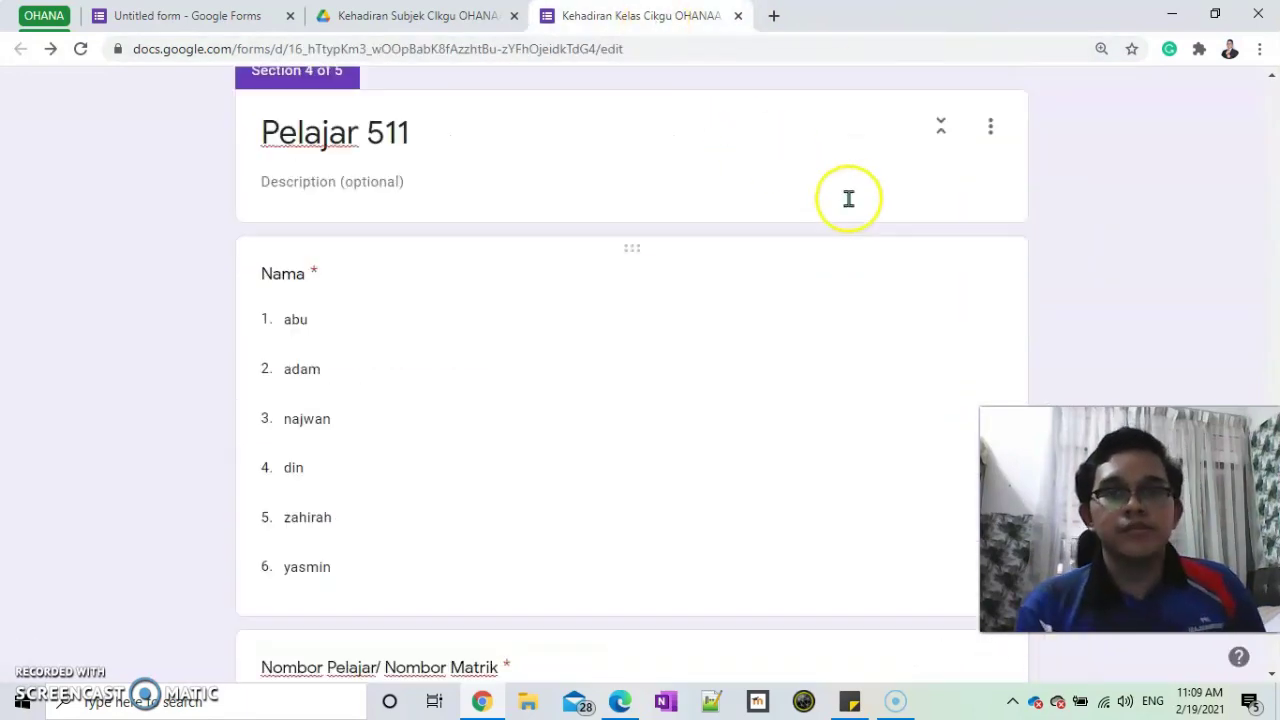
scroll(847, 207, up, 5)
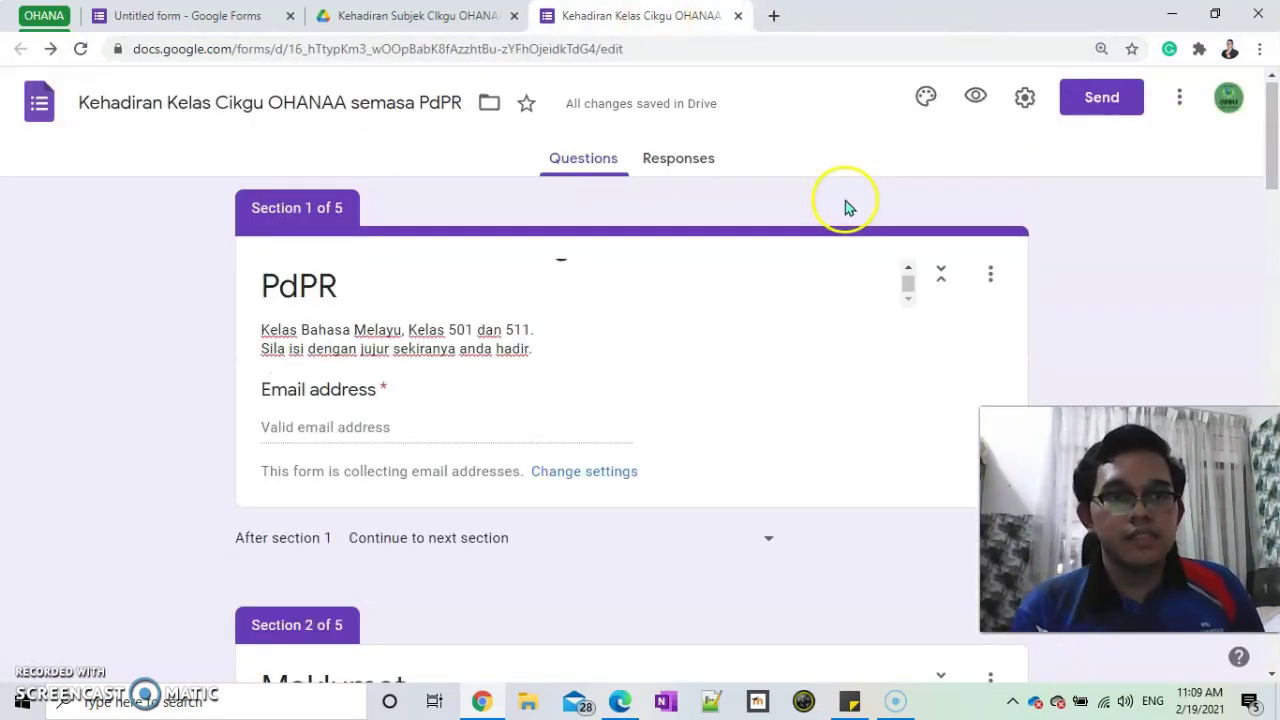
click(971, 100)
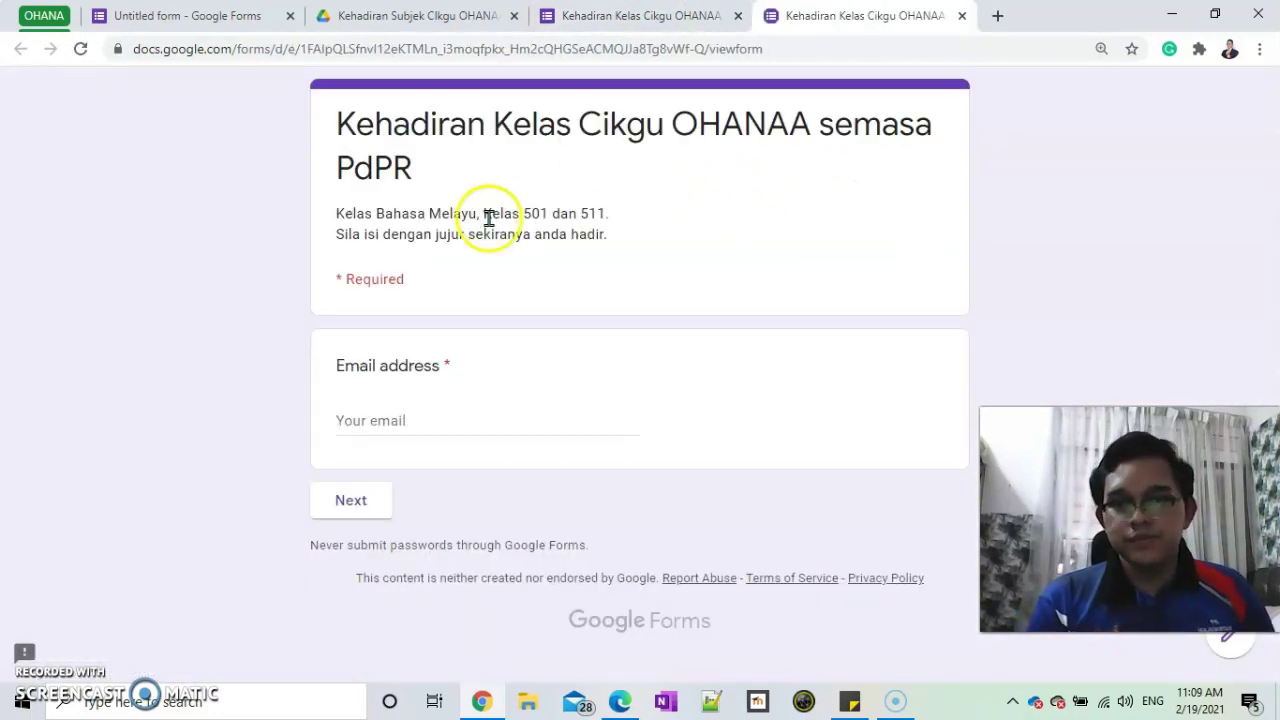
- Fill in the respondent's email address on the first page of the preview and continue to the Maklumat section
click(362, 519)
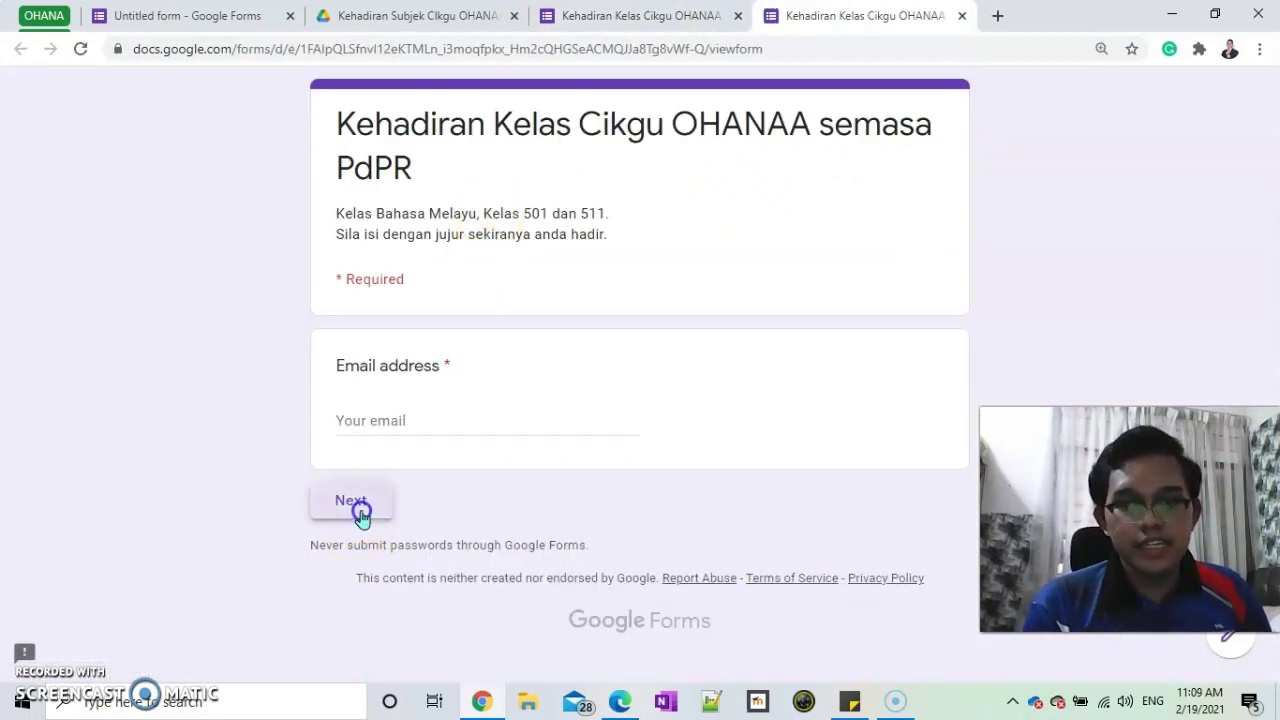
click(398, 421)
click(403, 462)
click(350, 500)
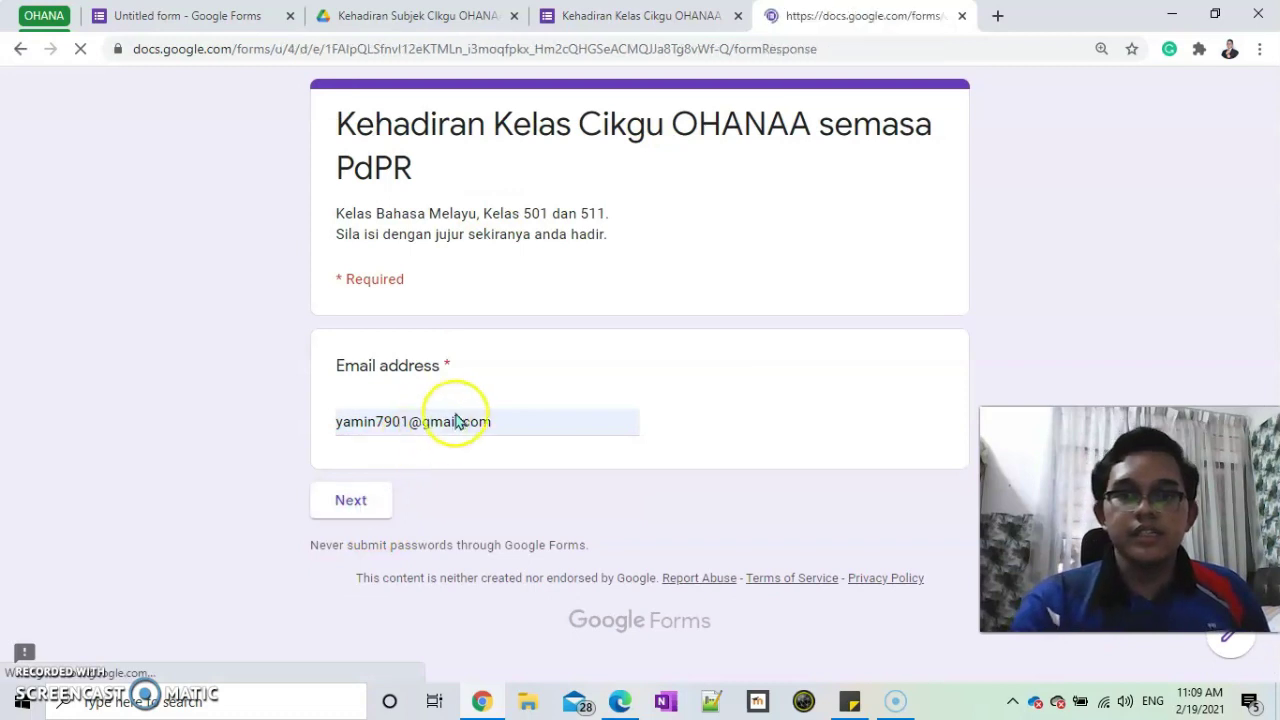
- Fill in Maklumat with class date 02/19/2021, time 12-1 petang and class 501, and go on to the Pelajar 501 section
scroll(491, 420, down, 4)
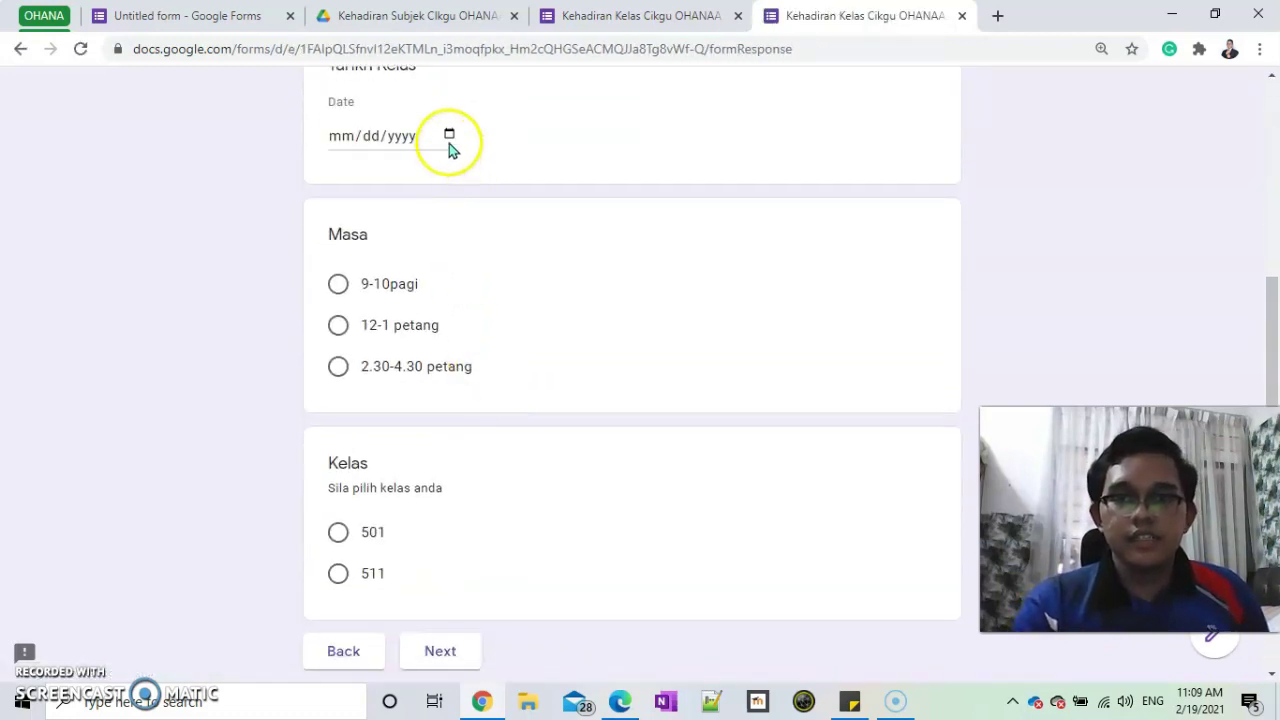
click(449, 140)
click(502, 297)
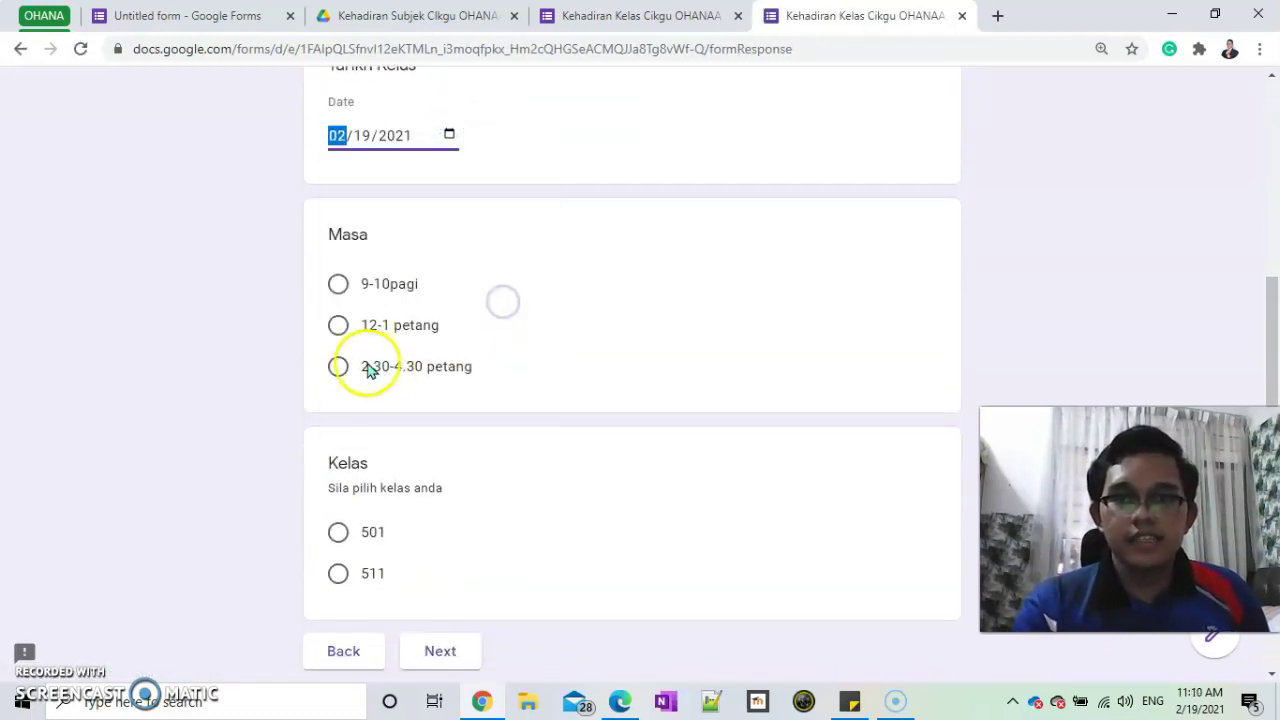
click(340, 325)
scroll(343, 360, down, 2)
click(341, 400)
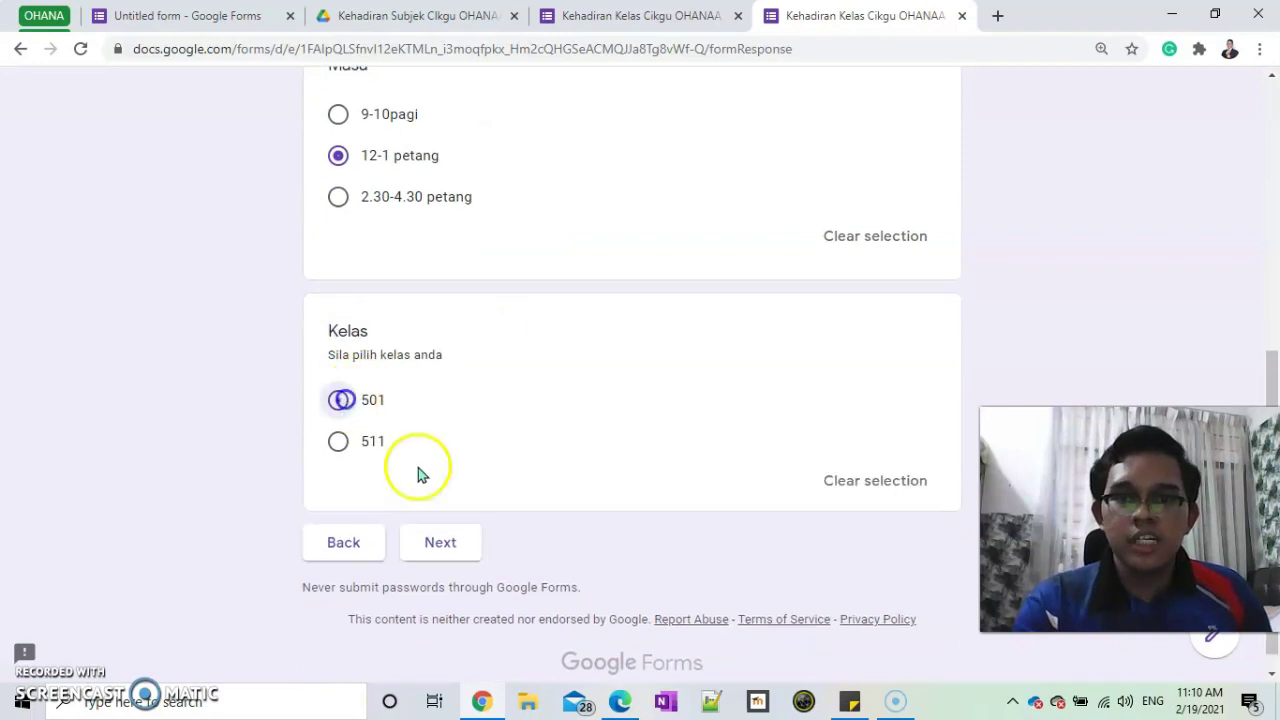
click(440, 548)
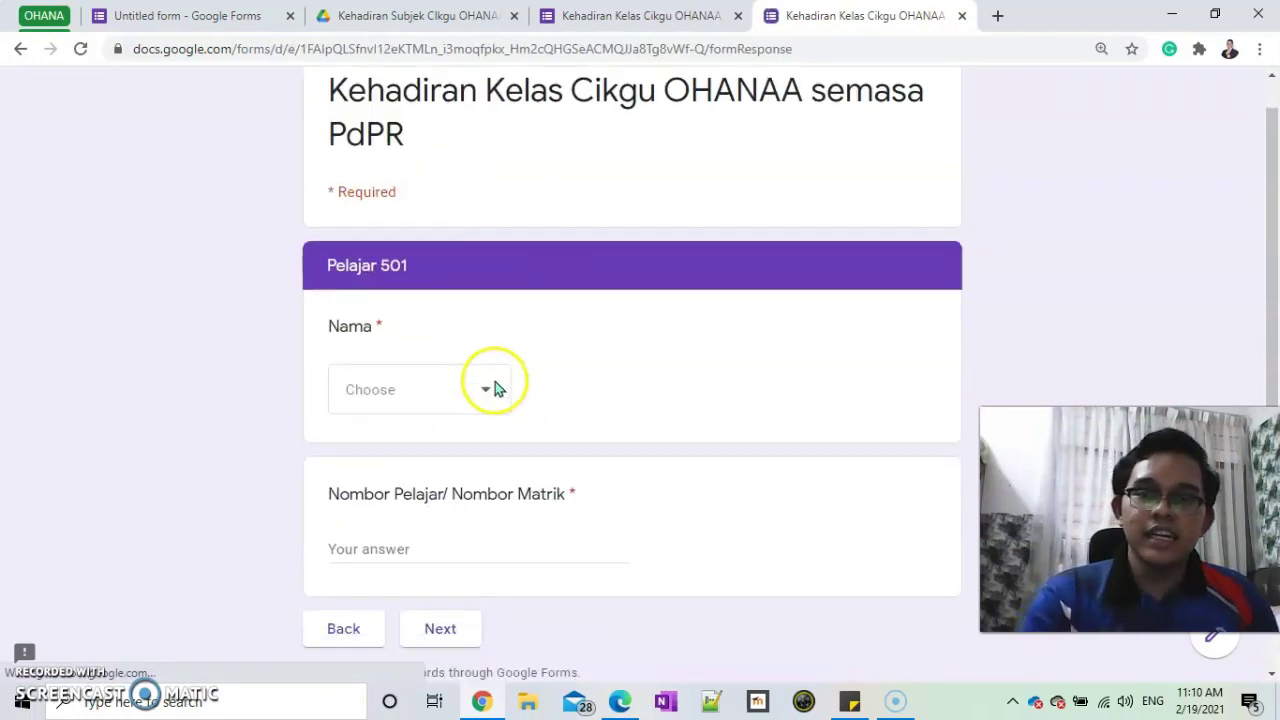
- Select a student name from the Pelajar 501 list, enter the student number, and continue to the Pengajaran dalam kelas section
scroll(497, 388, down, 1)
click(474, 298)
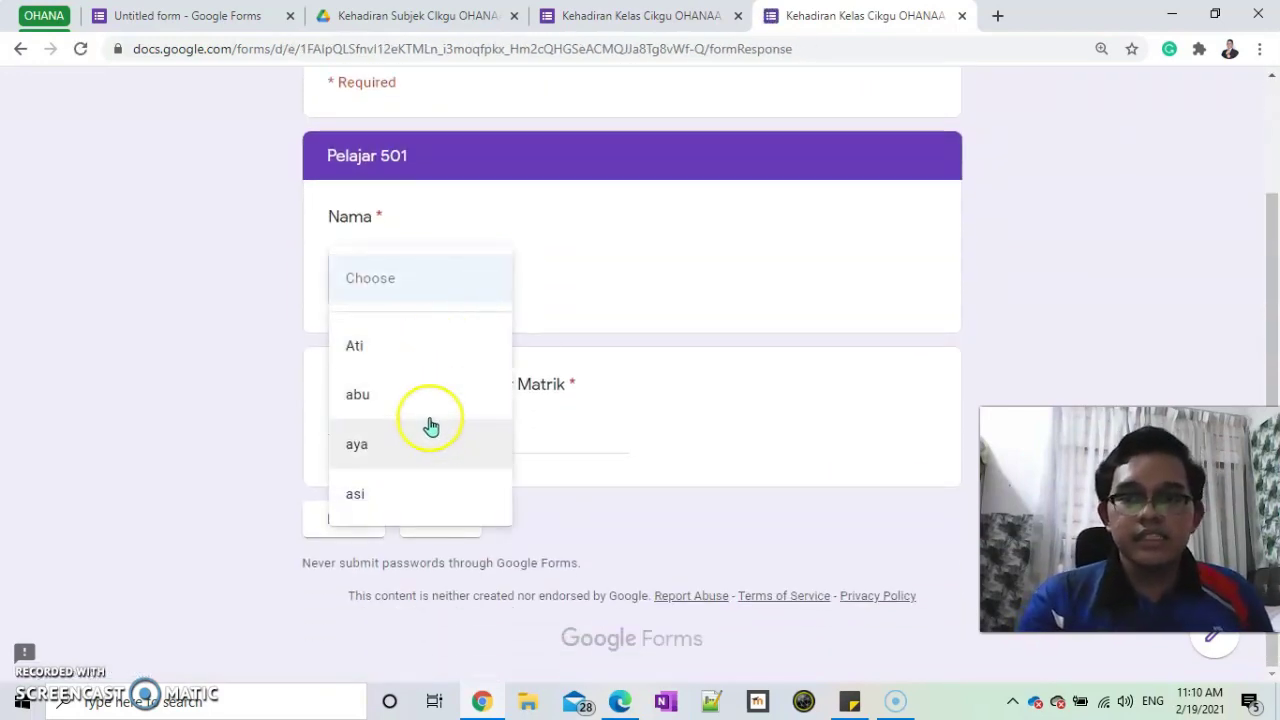
click(430, 432)
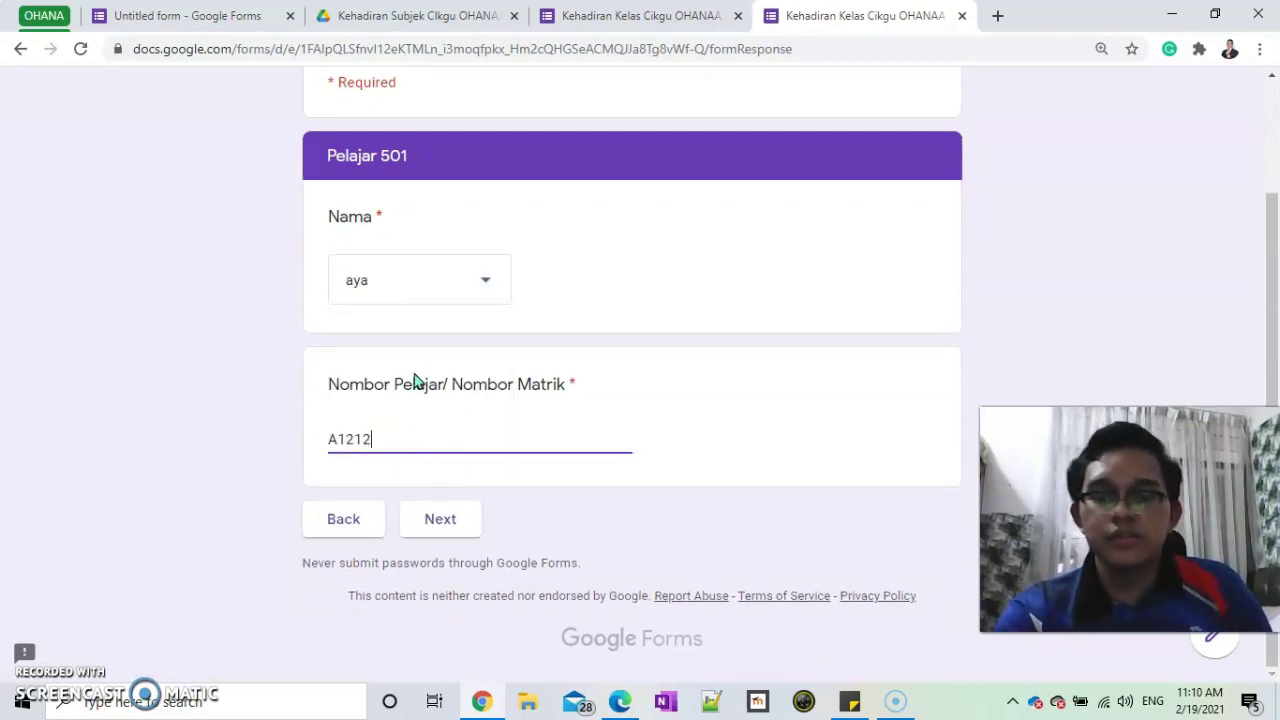
click(438, 522)
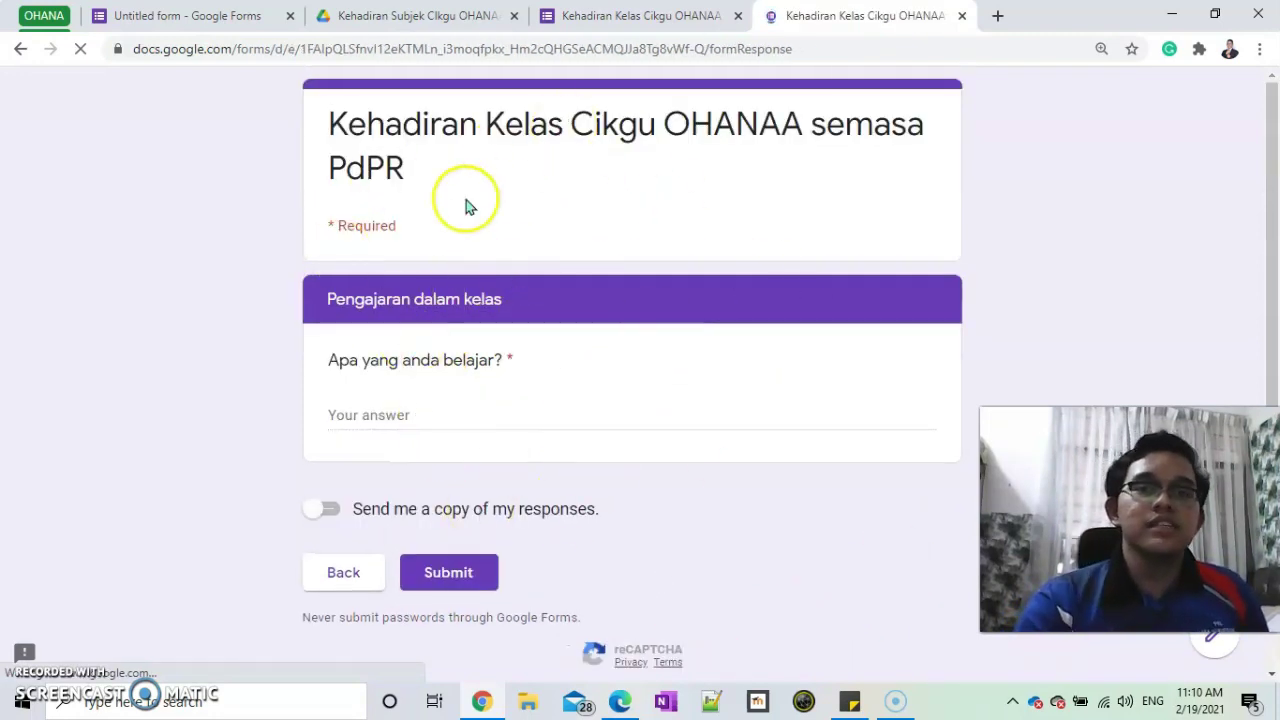
- Answer Apa yang anda belajar? with "Saya belajar cara nak buat google form", request a copy of the responses, and submit the form
click(411, 406)
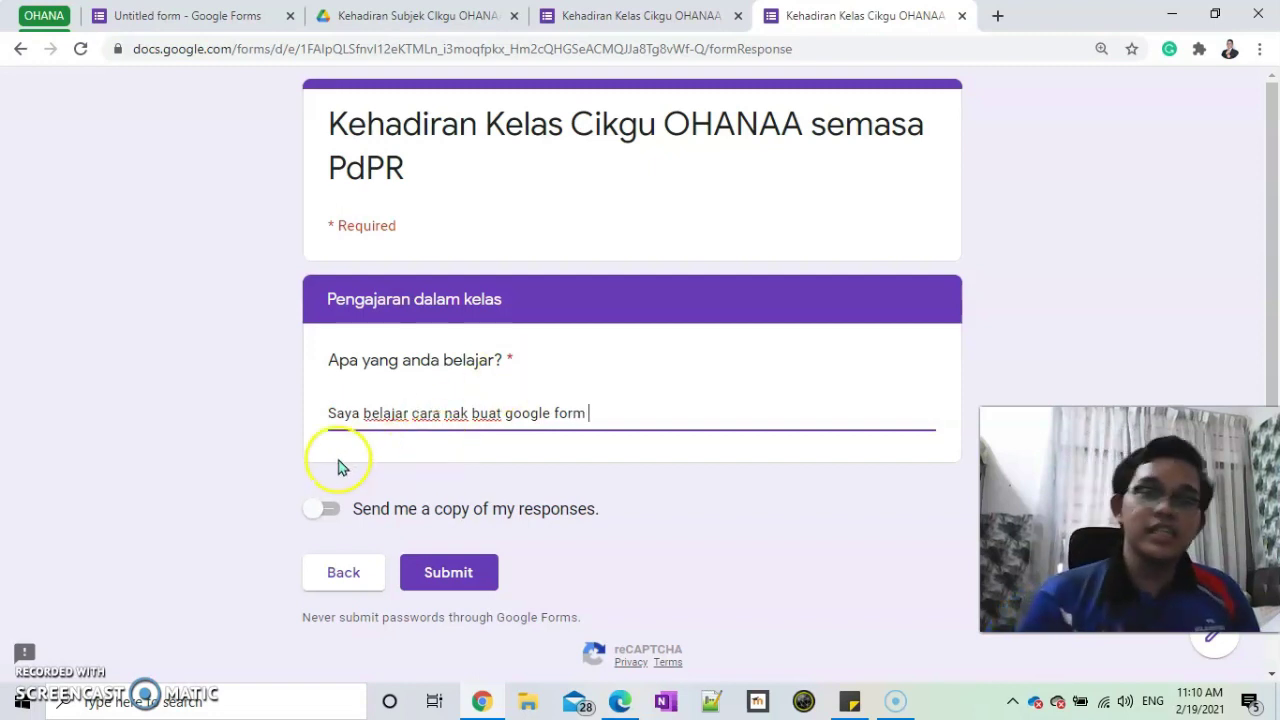
click(326, 516)
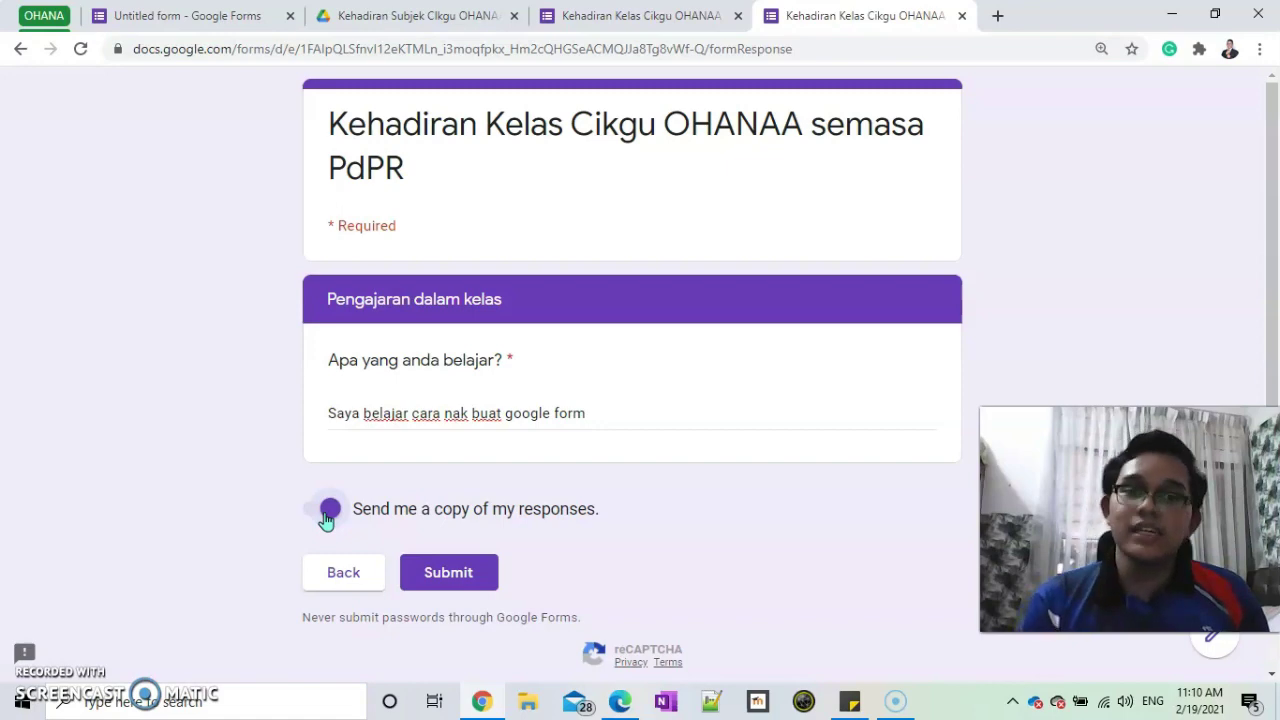
click(415, 578)
click(415, 578)
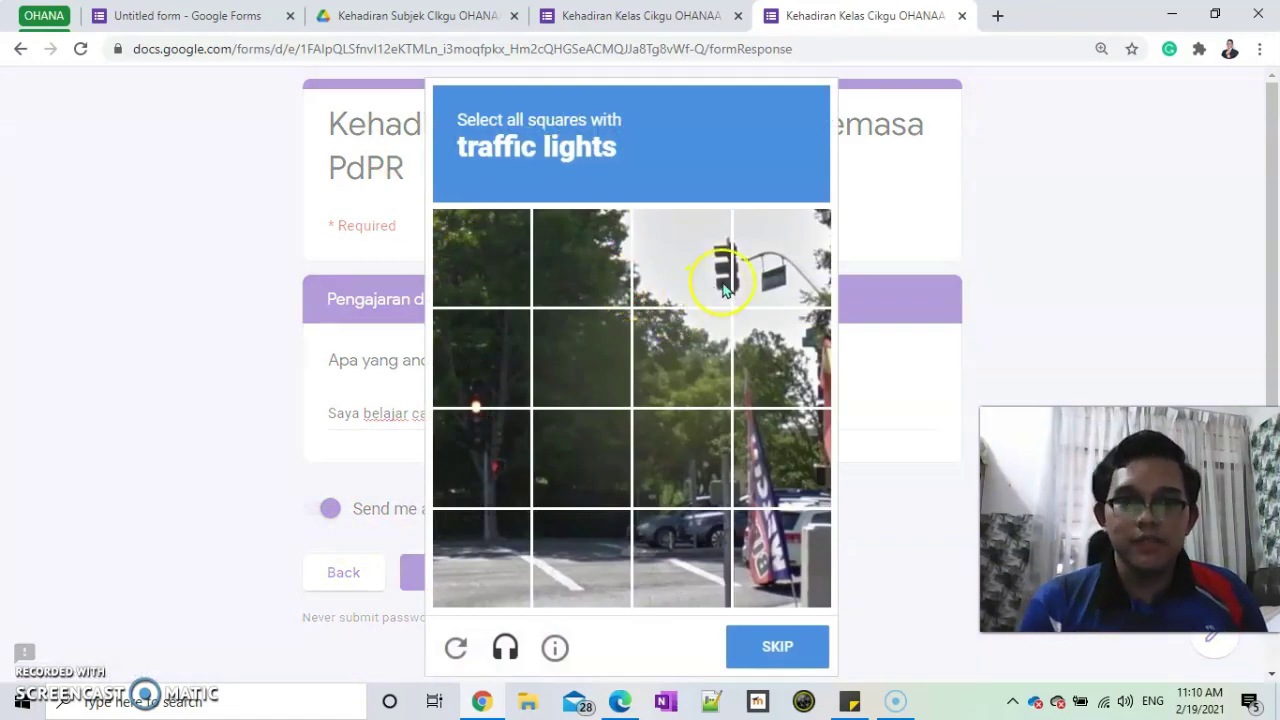
- Complete the reCAPTCHA image challenge by marking the squares with traffic lights and verifying the selection
click(725, 288)
click(765, 262)
click(474, 395)
click(476, 460)
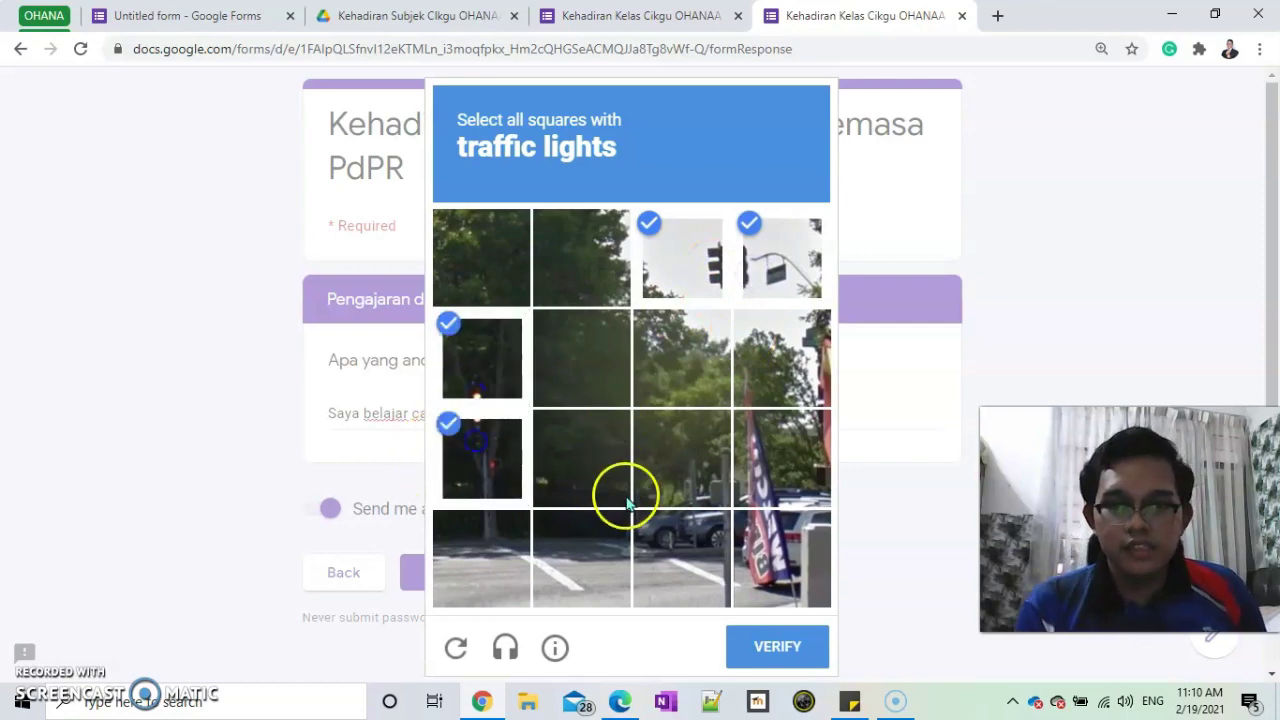
click(712, 474)
click(775, 648)
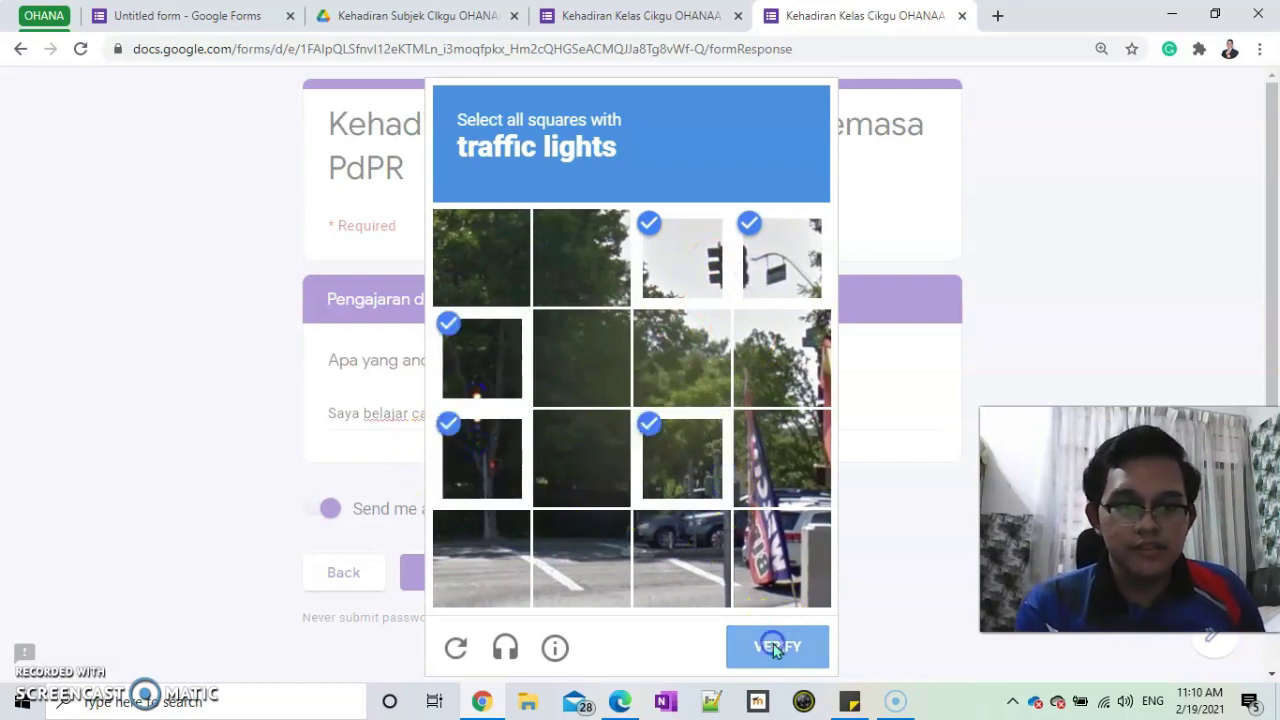
- Return to the form editor and review the response summary from the email down to the Pengajaran dalam kelas answer
click(592, 16)
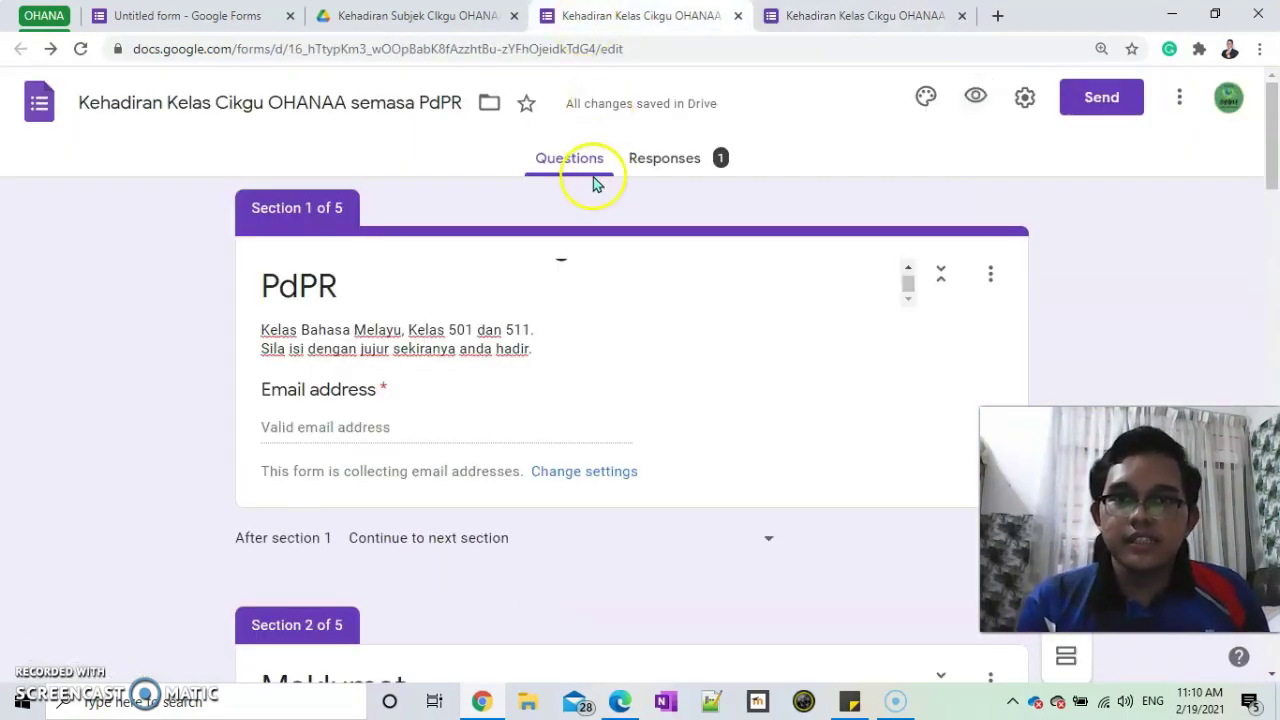
click(668, 160)
scroll(537, 486, down, 1)
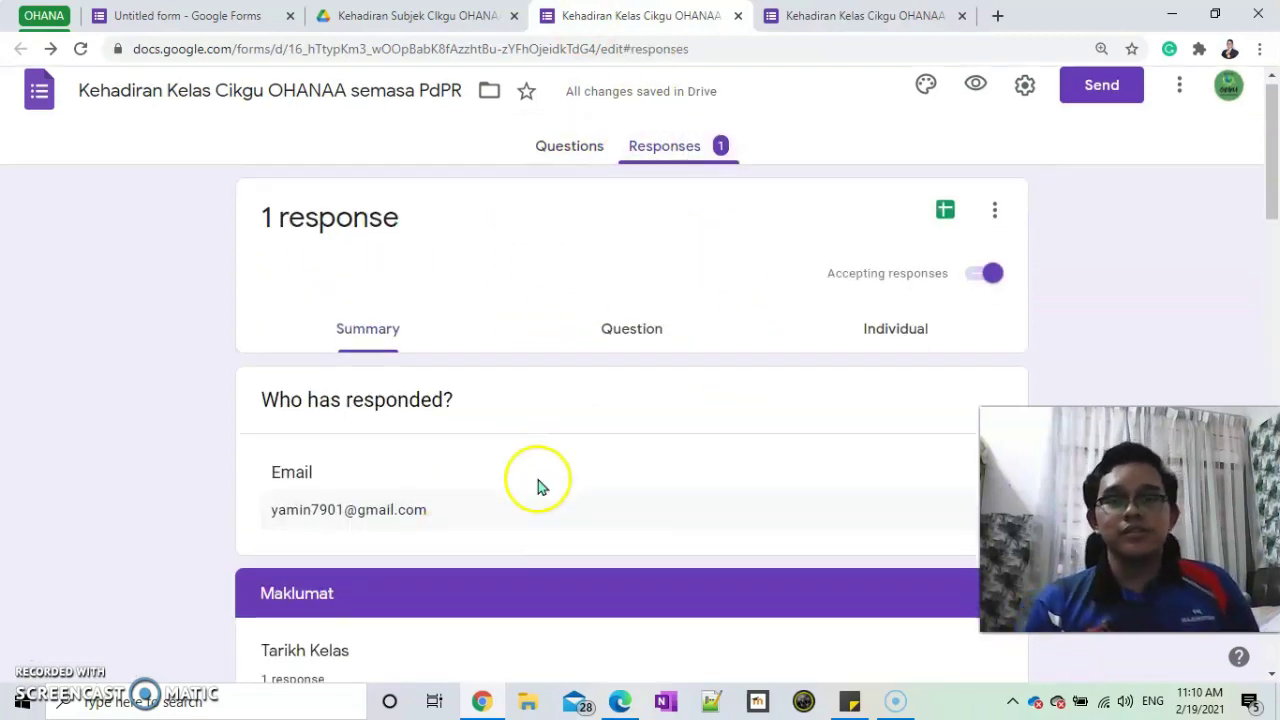
scroll(537, 486, down, 13)
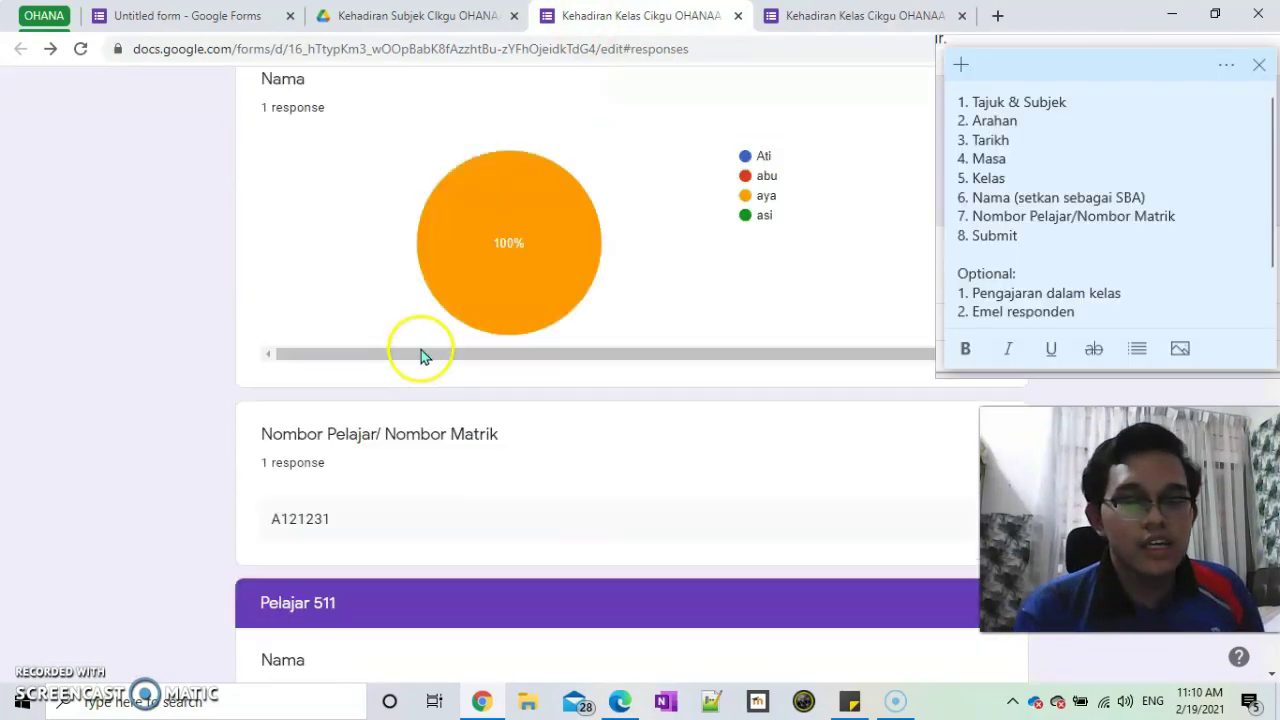
scroll(430, 370, down, 5)
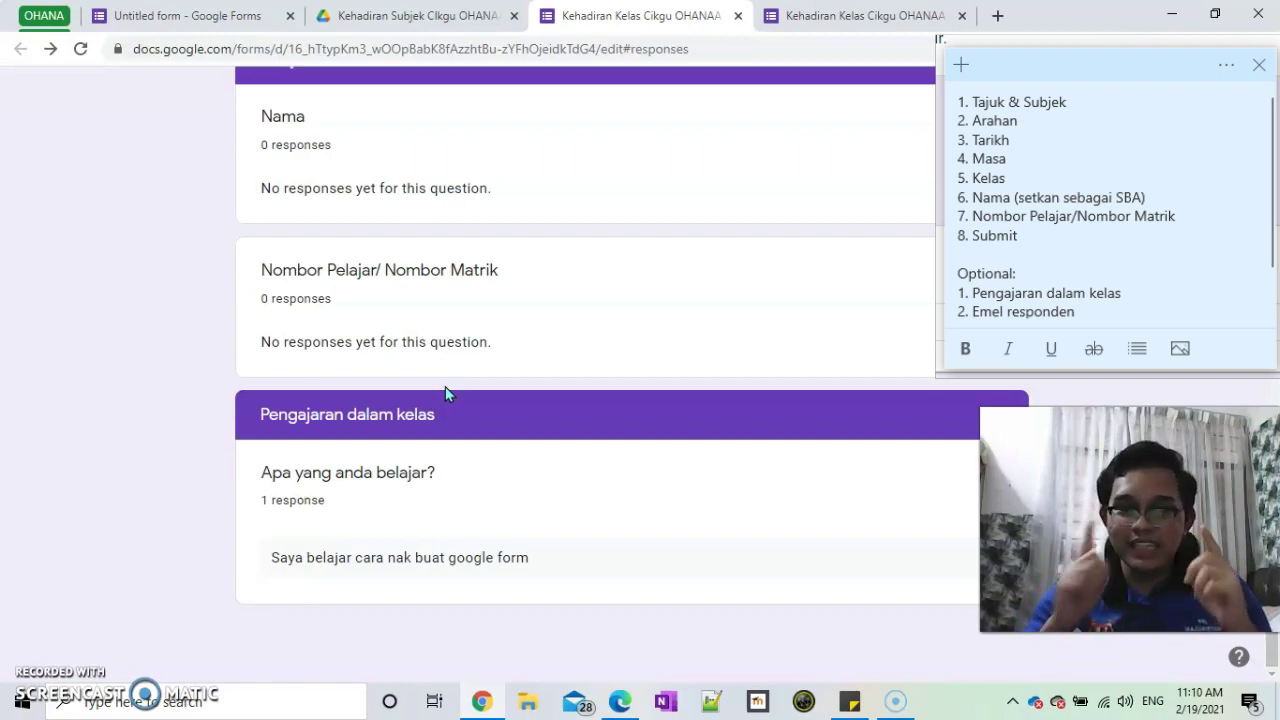
click(334, 463)
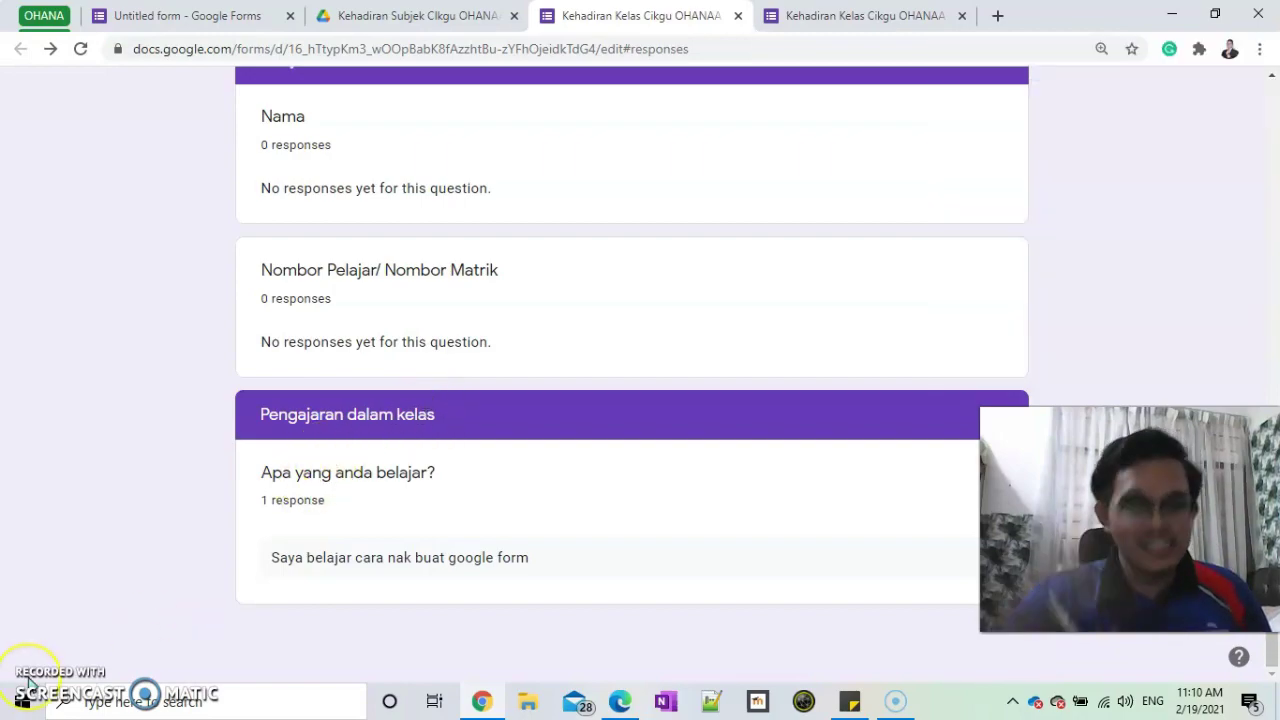